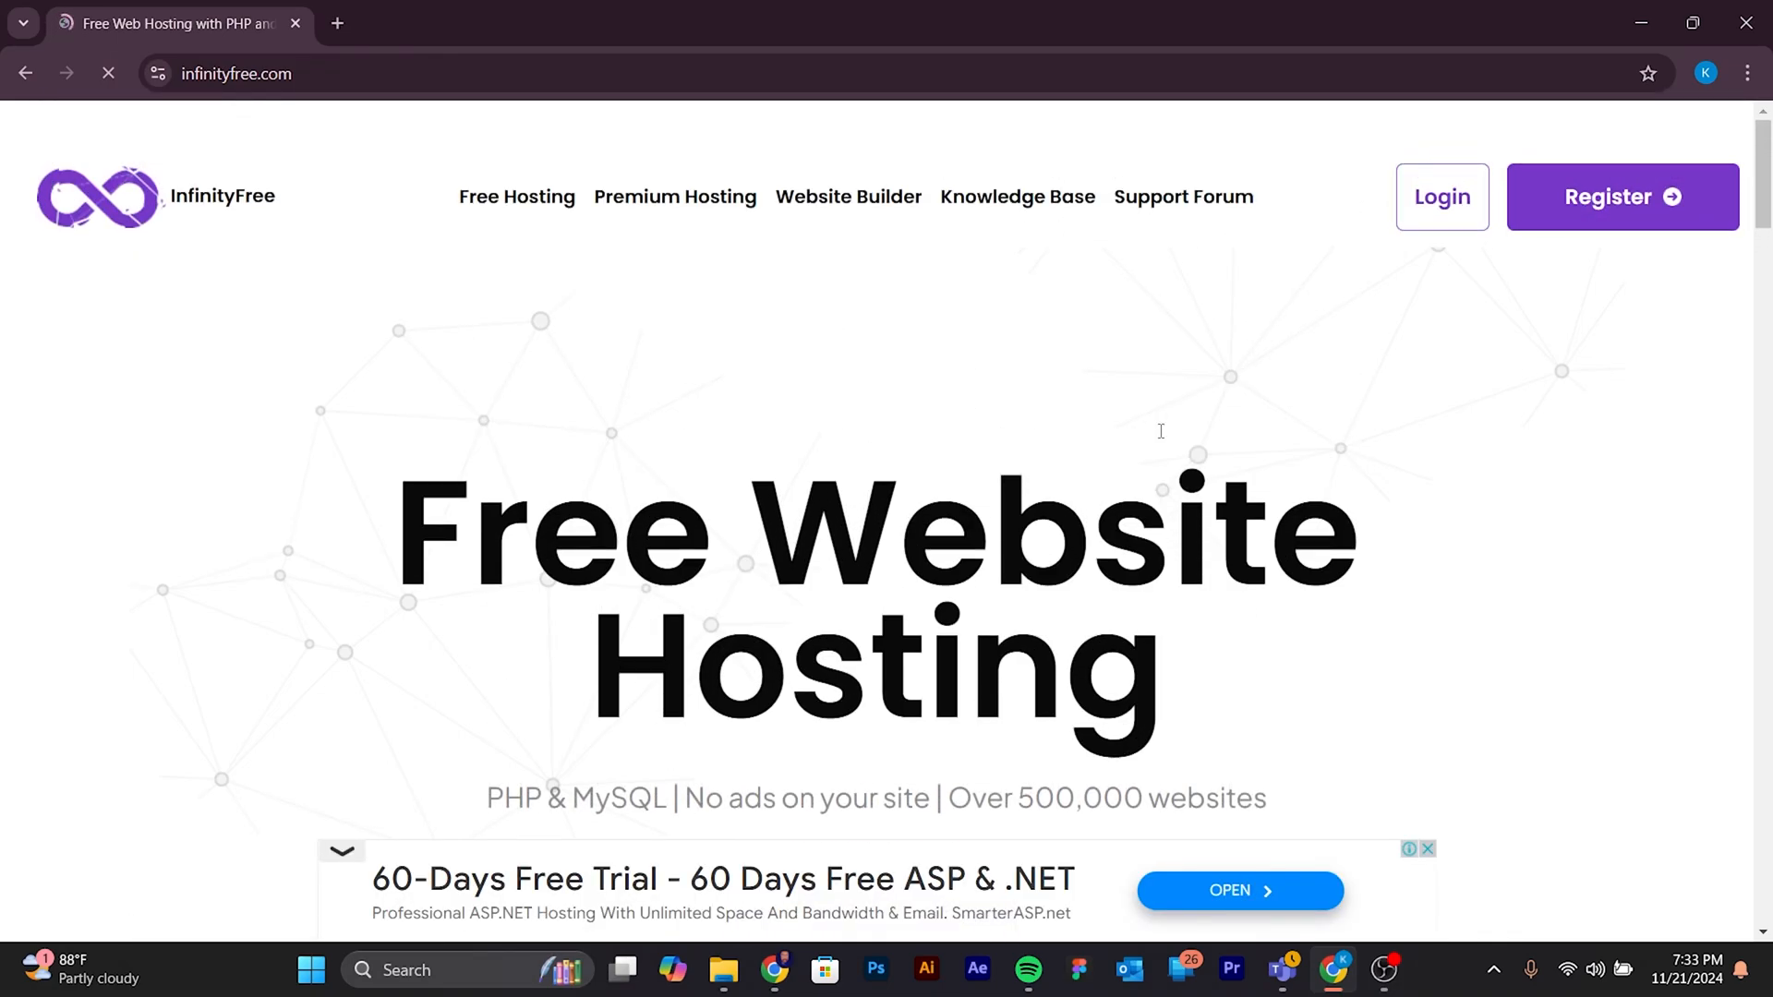
- Open the InfinityFree registration form and fill in the account's email address
scroll(1156, 425, "down", 5)
scroll(1163, 448, "up", 5)
left_click(1649, 205)
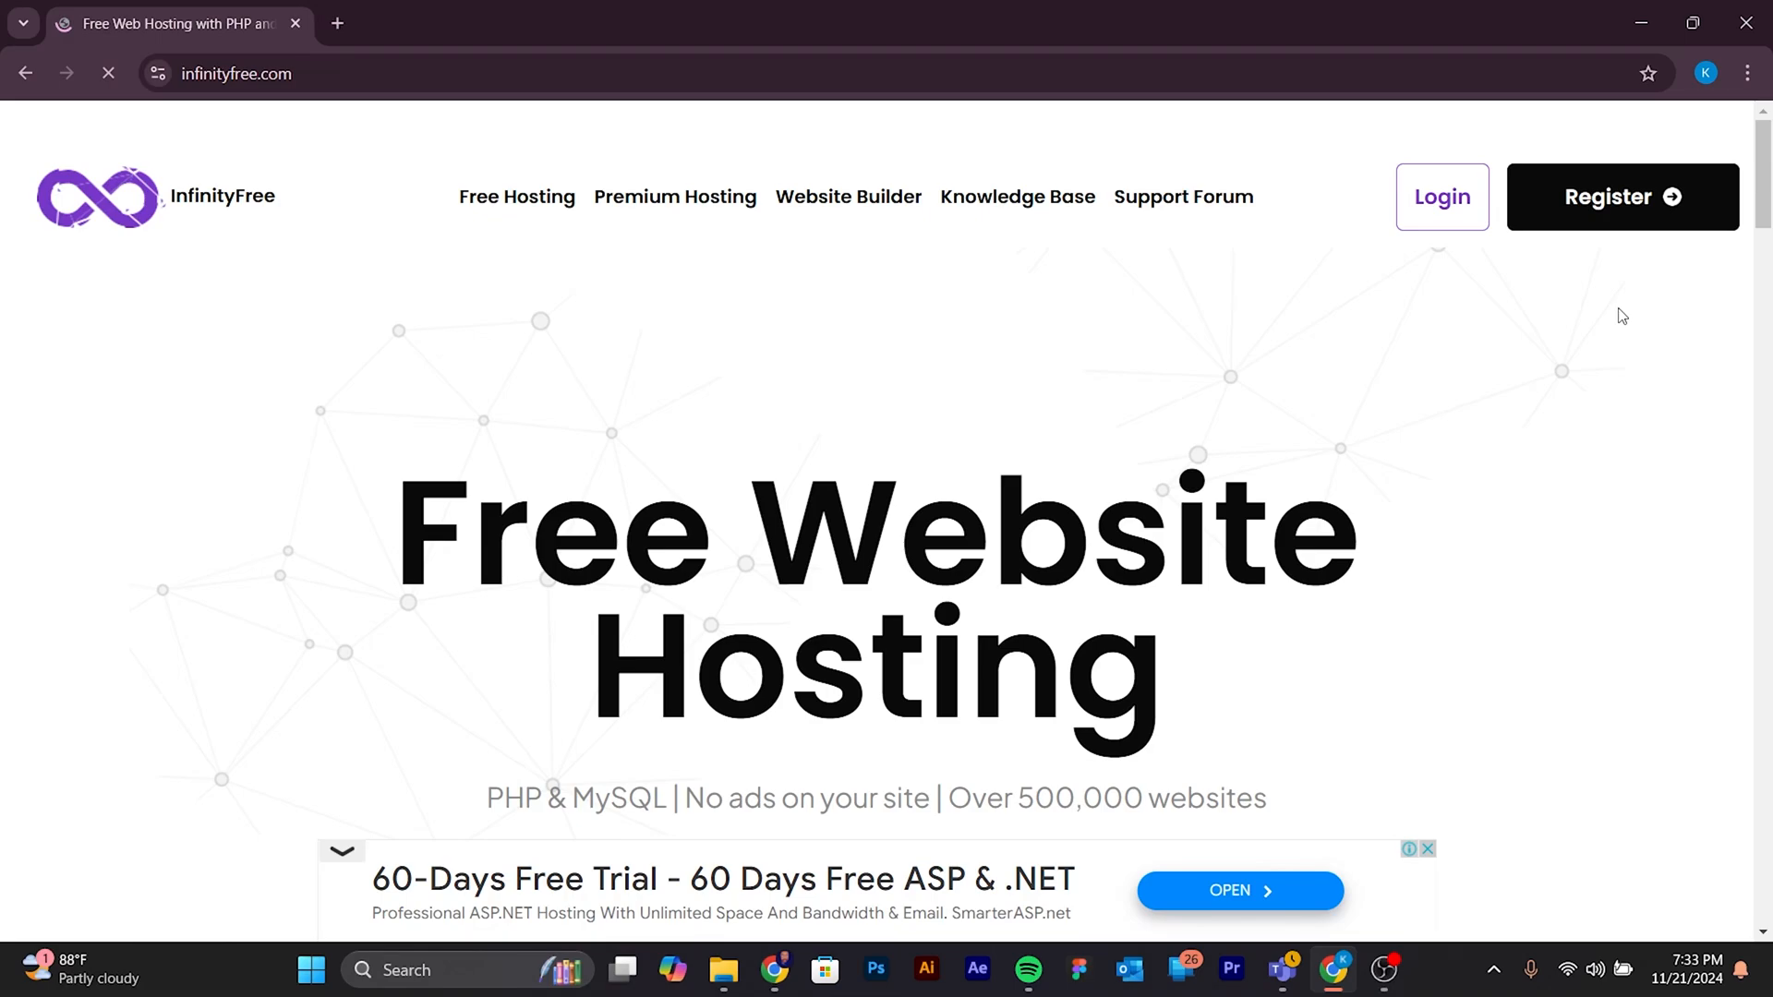
left_click(857, 385)
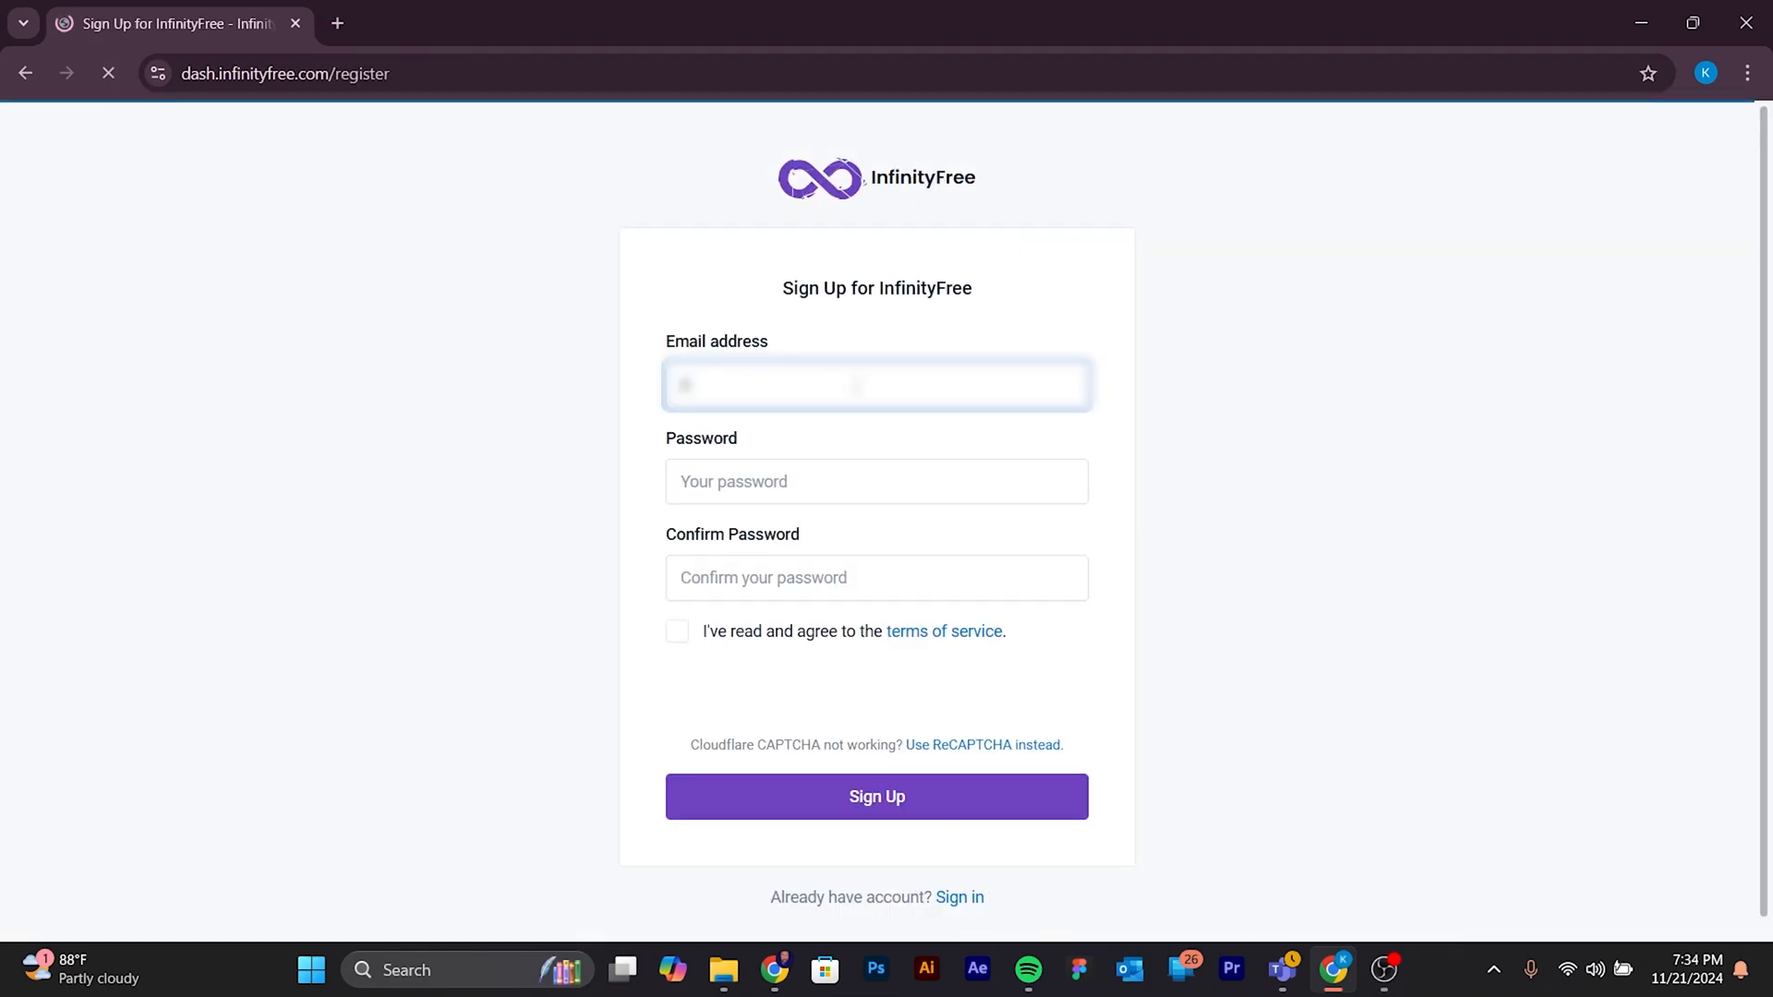
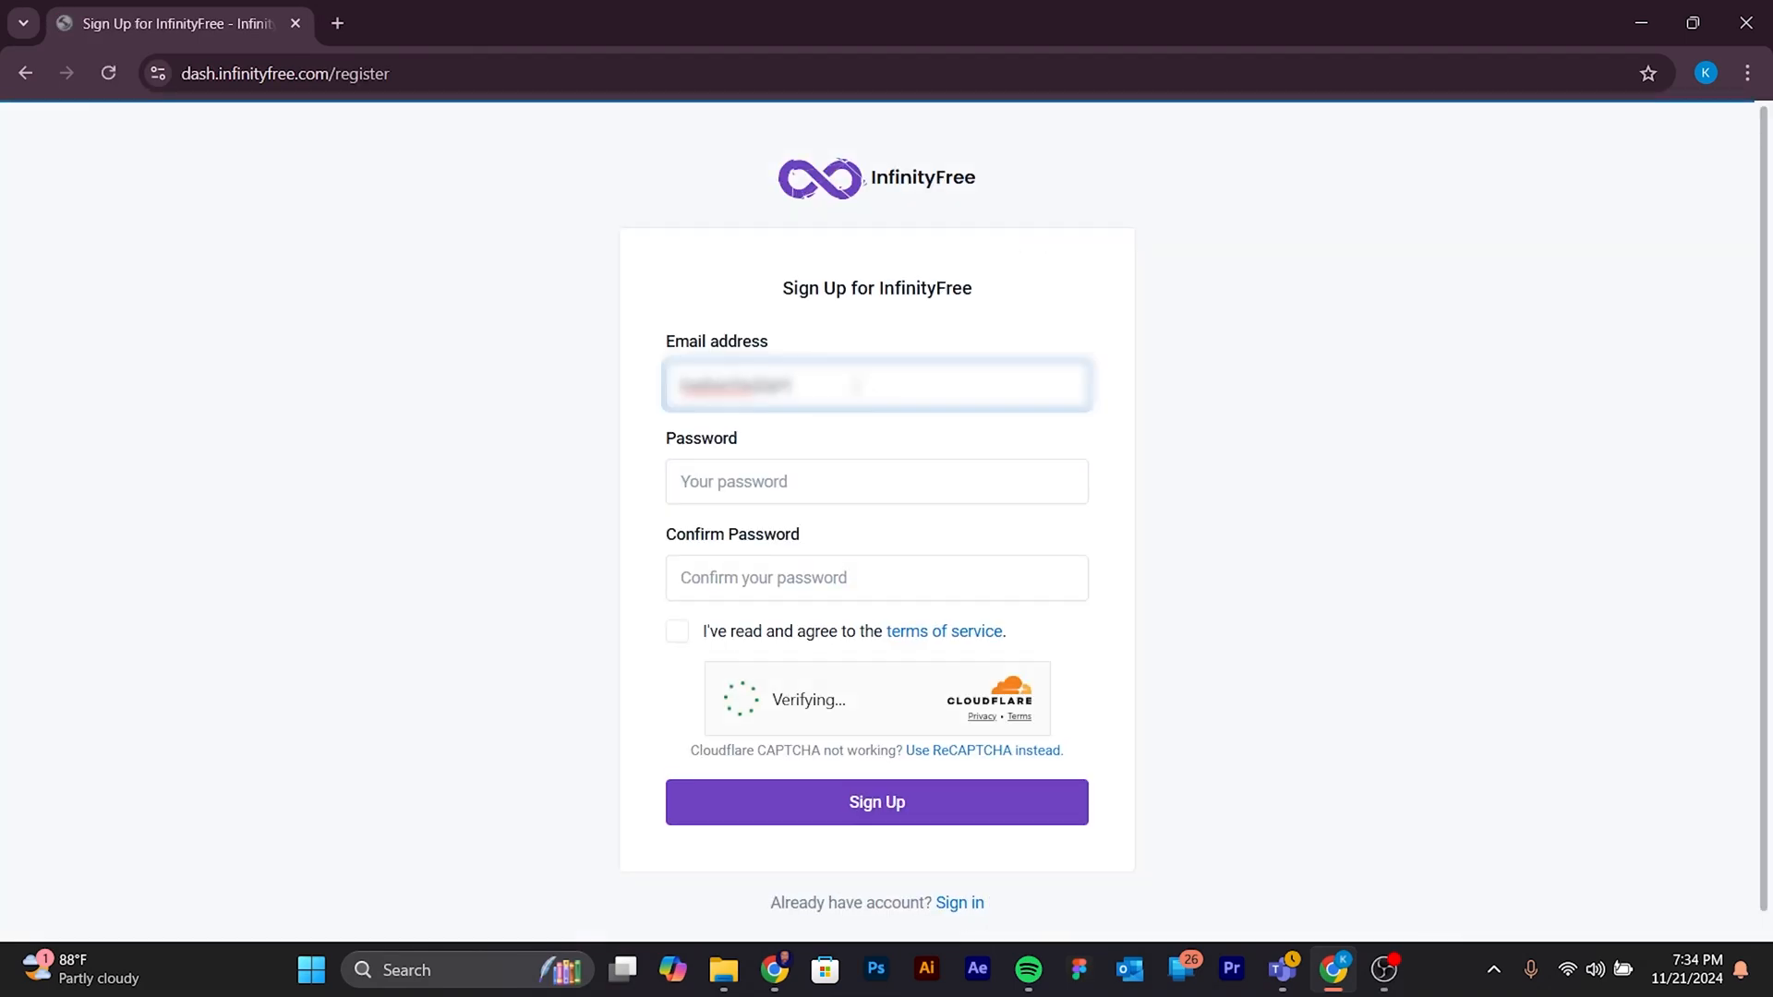
- Enter the account password and repeat it in the confirmation field
left_click(807, 493)
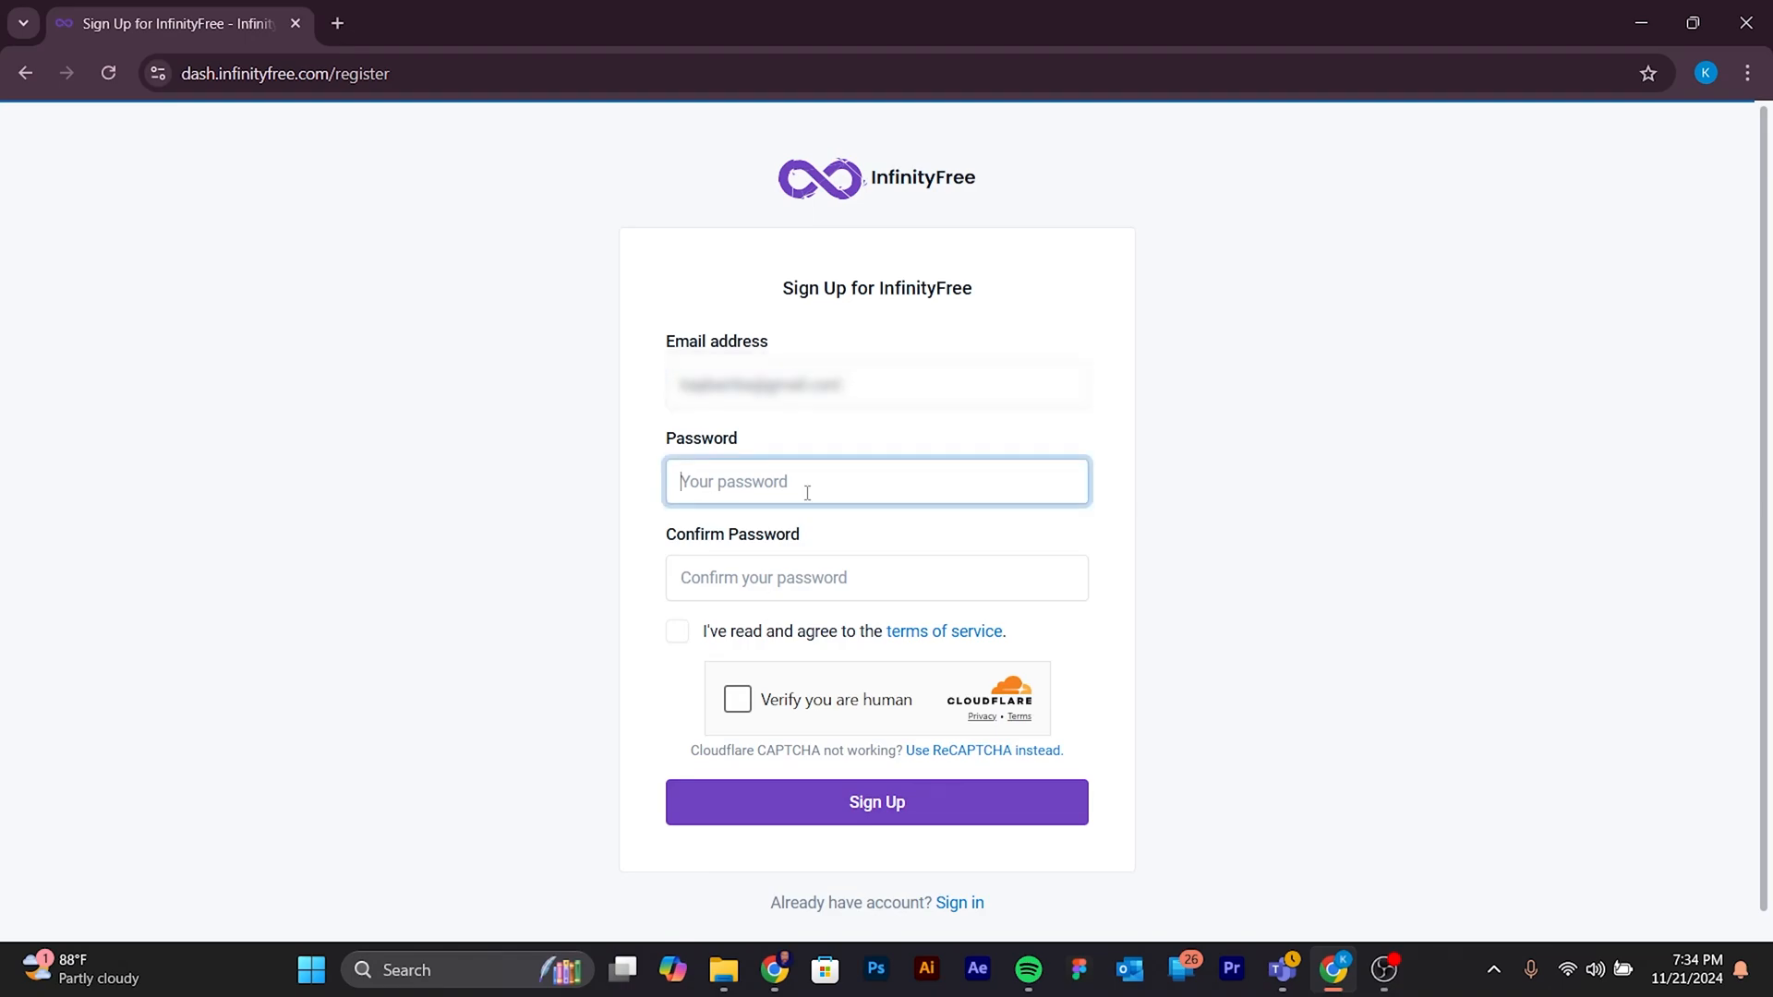
type("•••••••••")
left_click(842, 589)
type("•••••••")
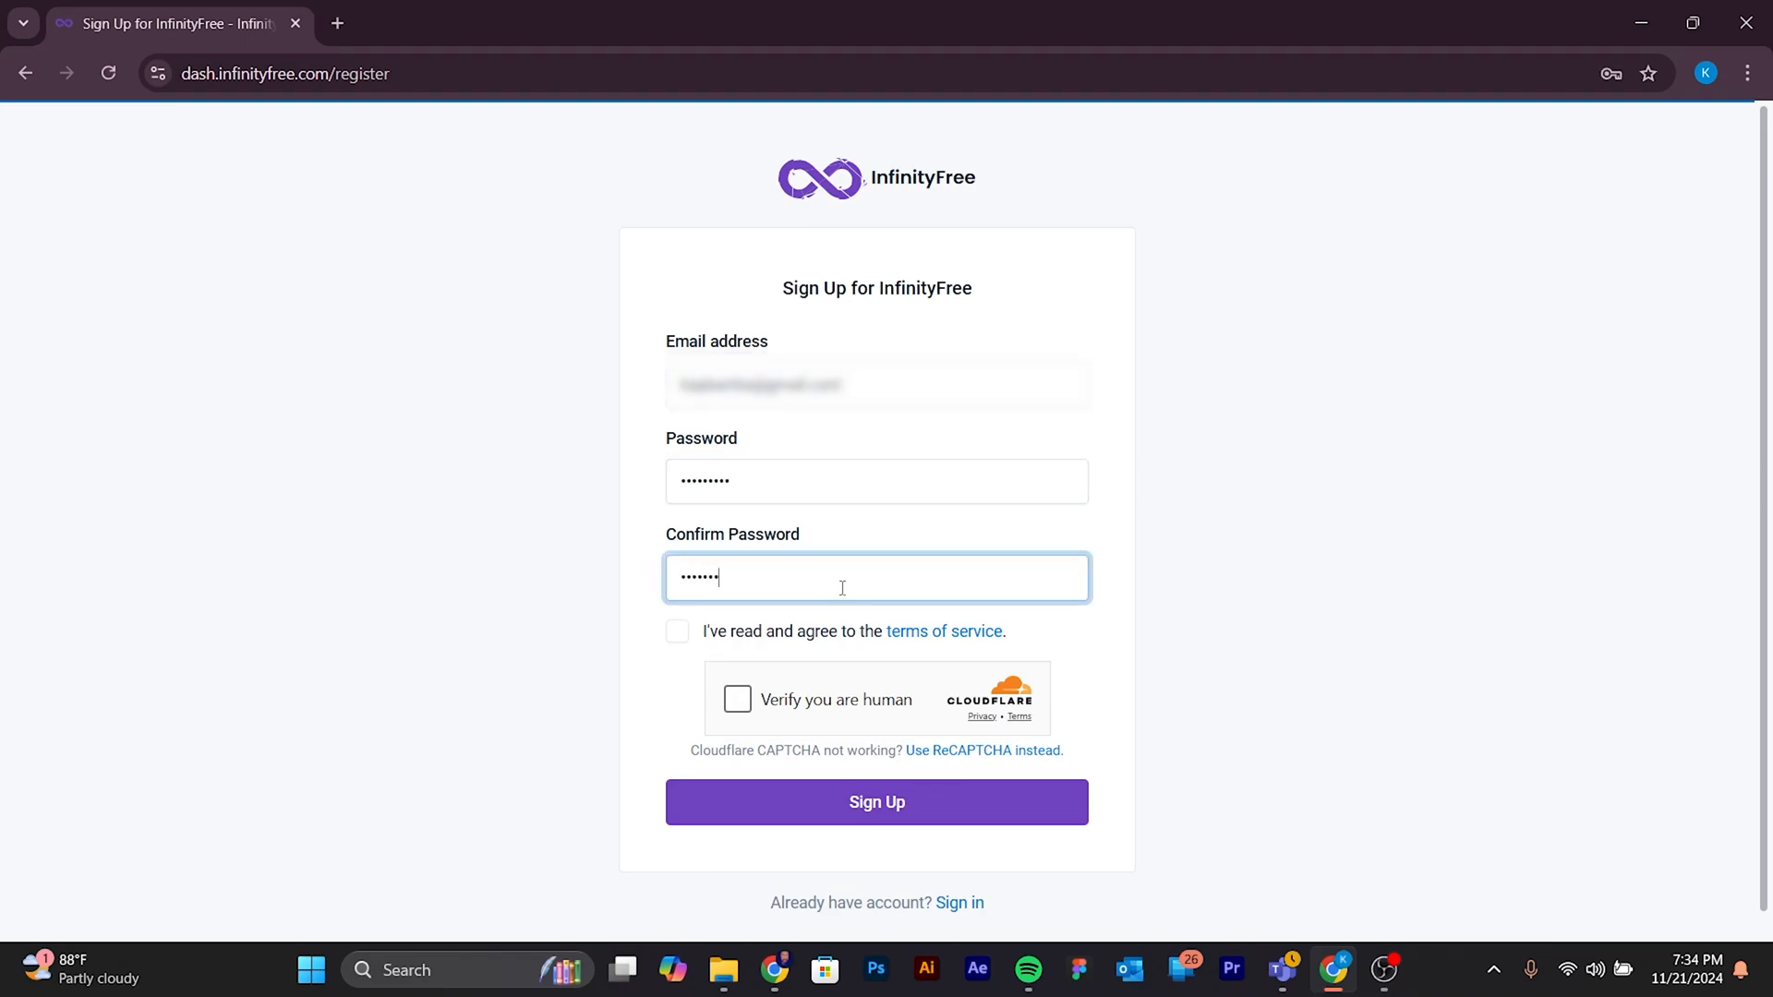
- Agree to the terms of service, complete the human verification and submit the sign-up, saving the login in the browser
left_click(681, 633)
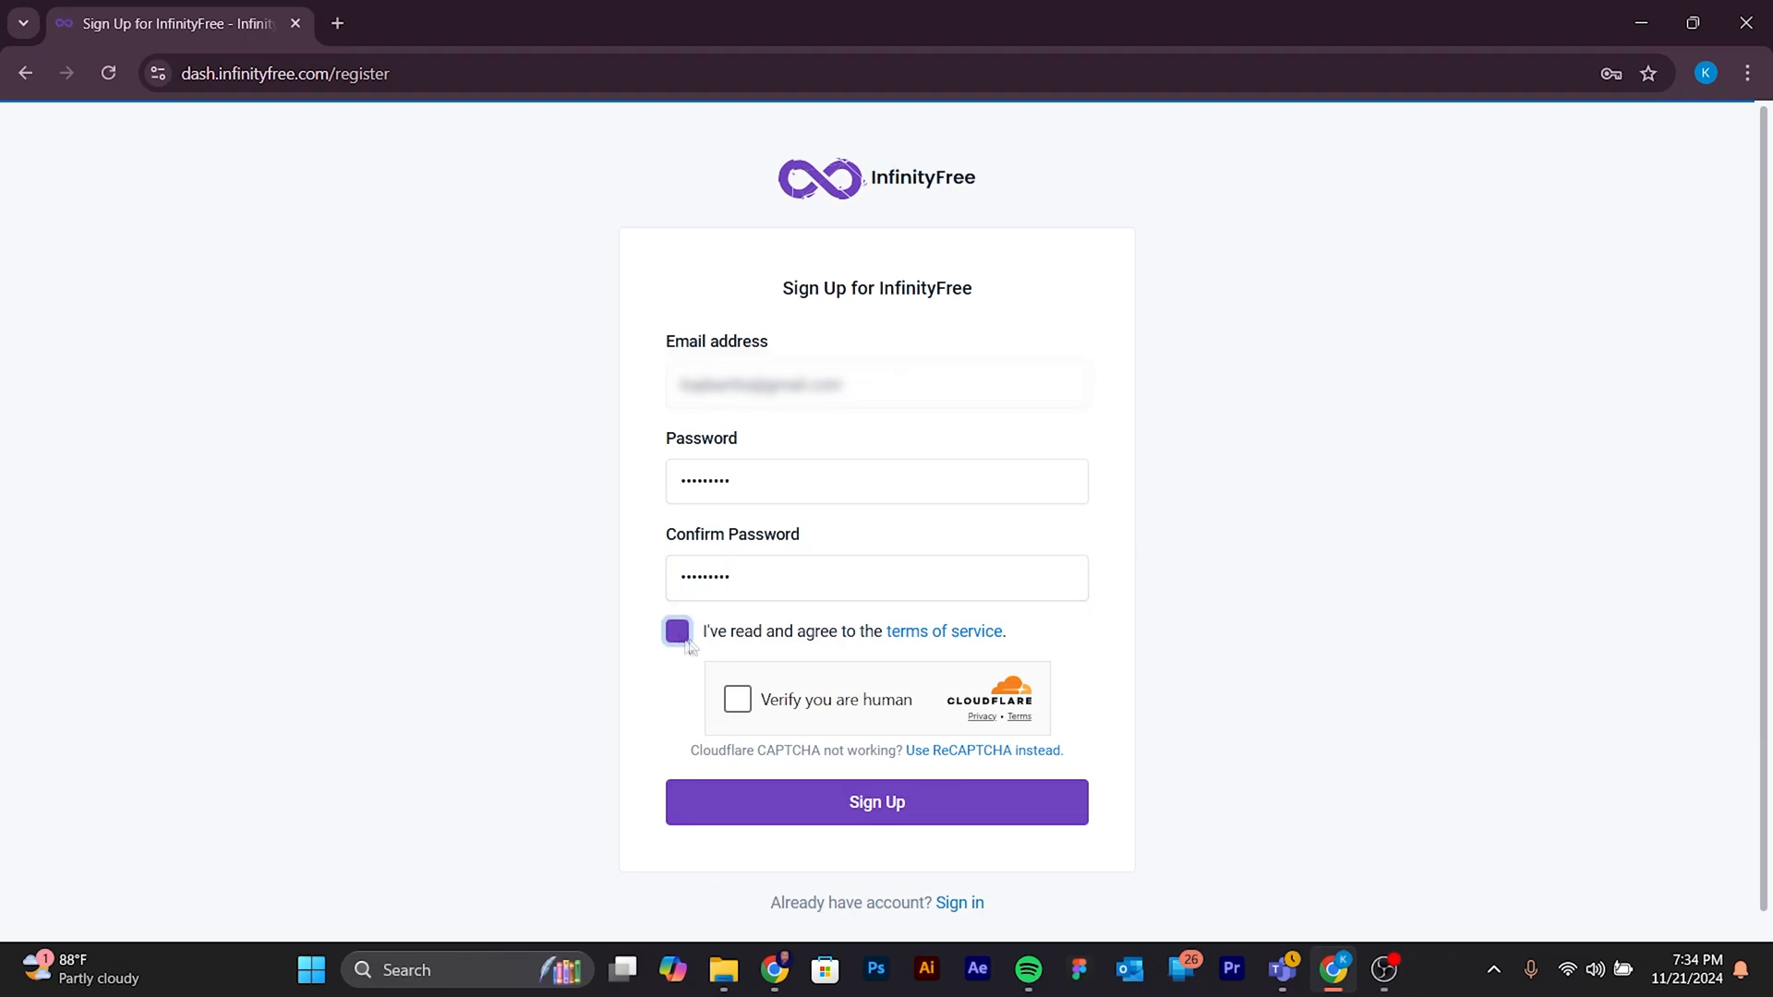
left_click(738, 701)
left_click(838, 807)
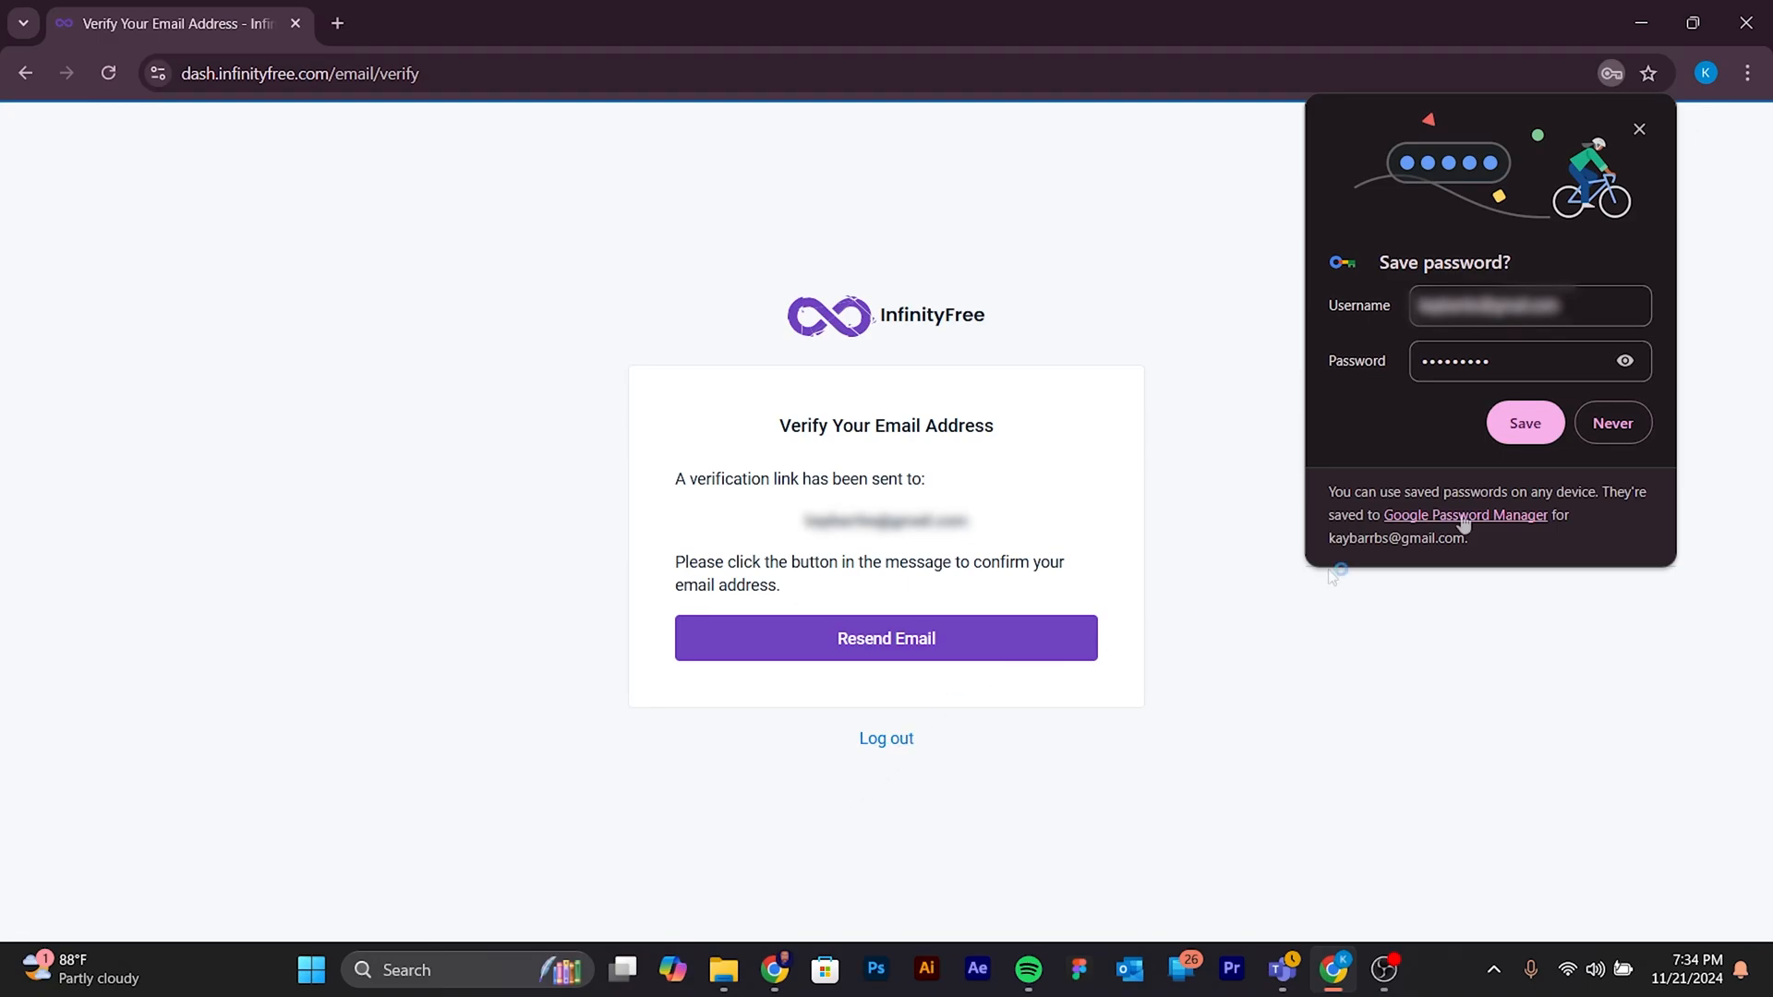
left_click(1526, 423)
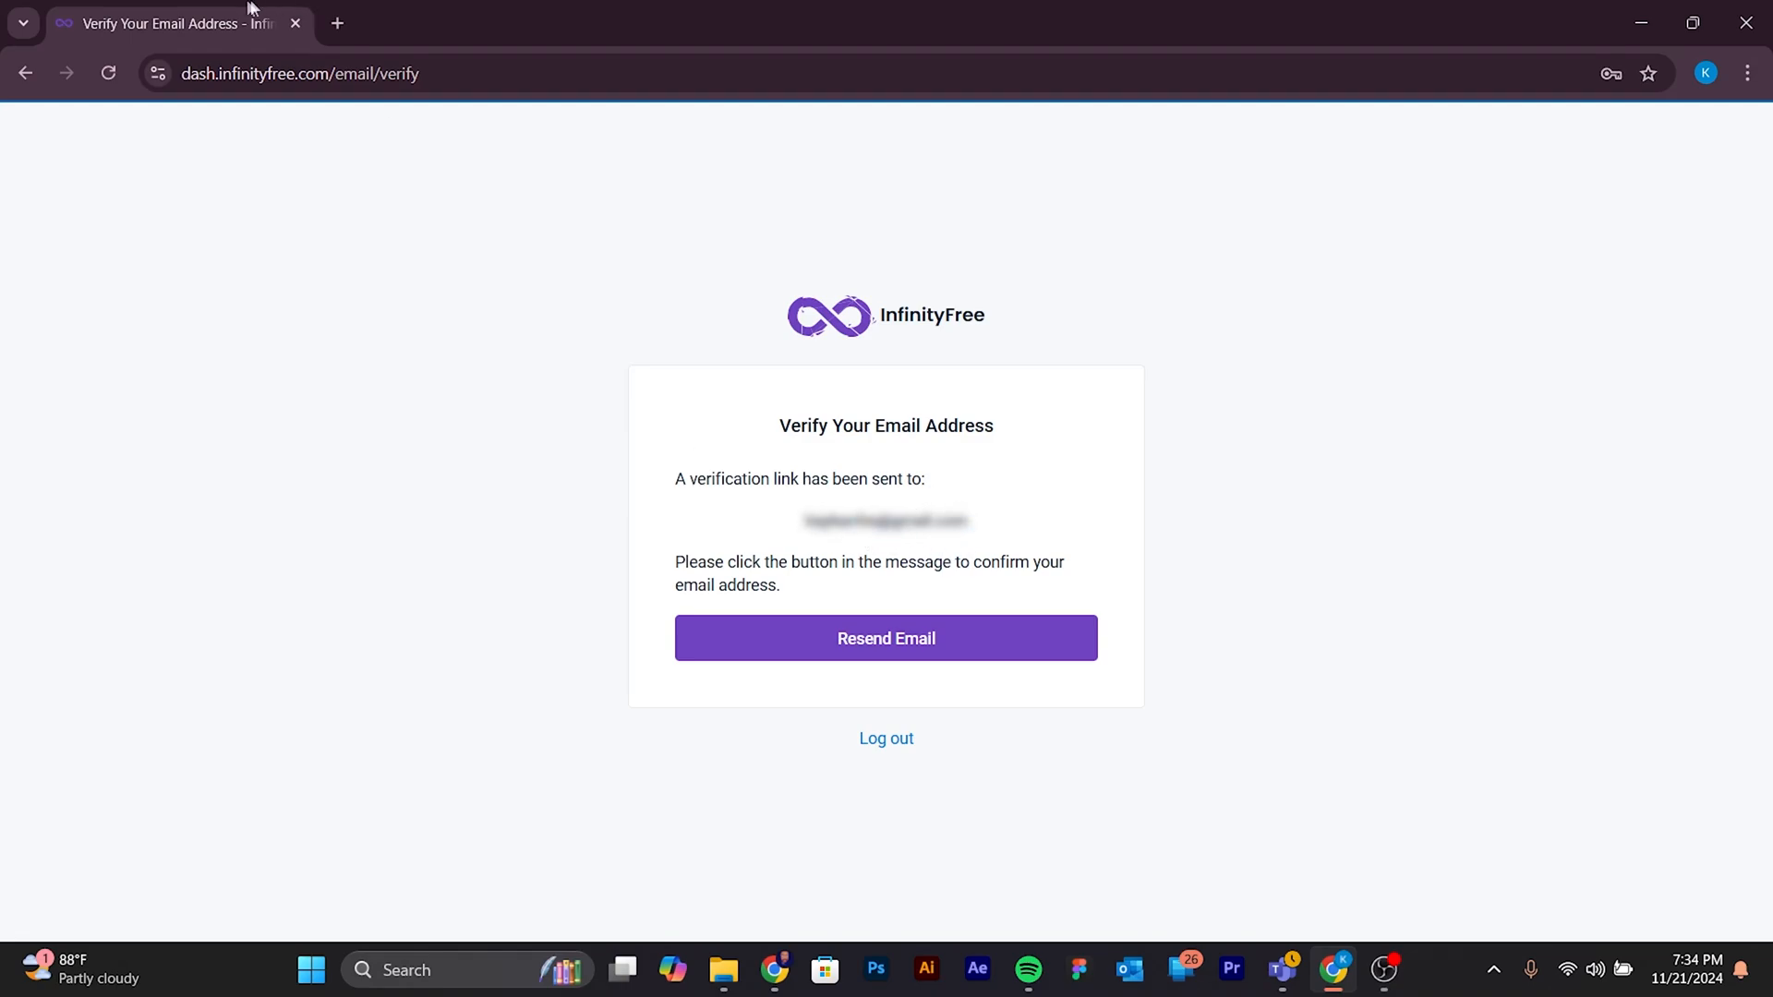
- Switch to Gmail in a new tab and verify the email address through InfinityFree's verification message
left_click(337, 23)
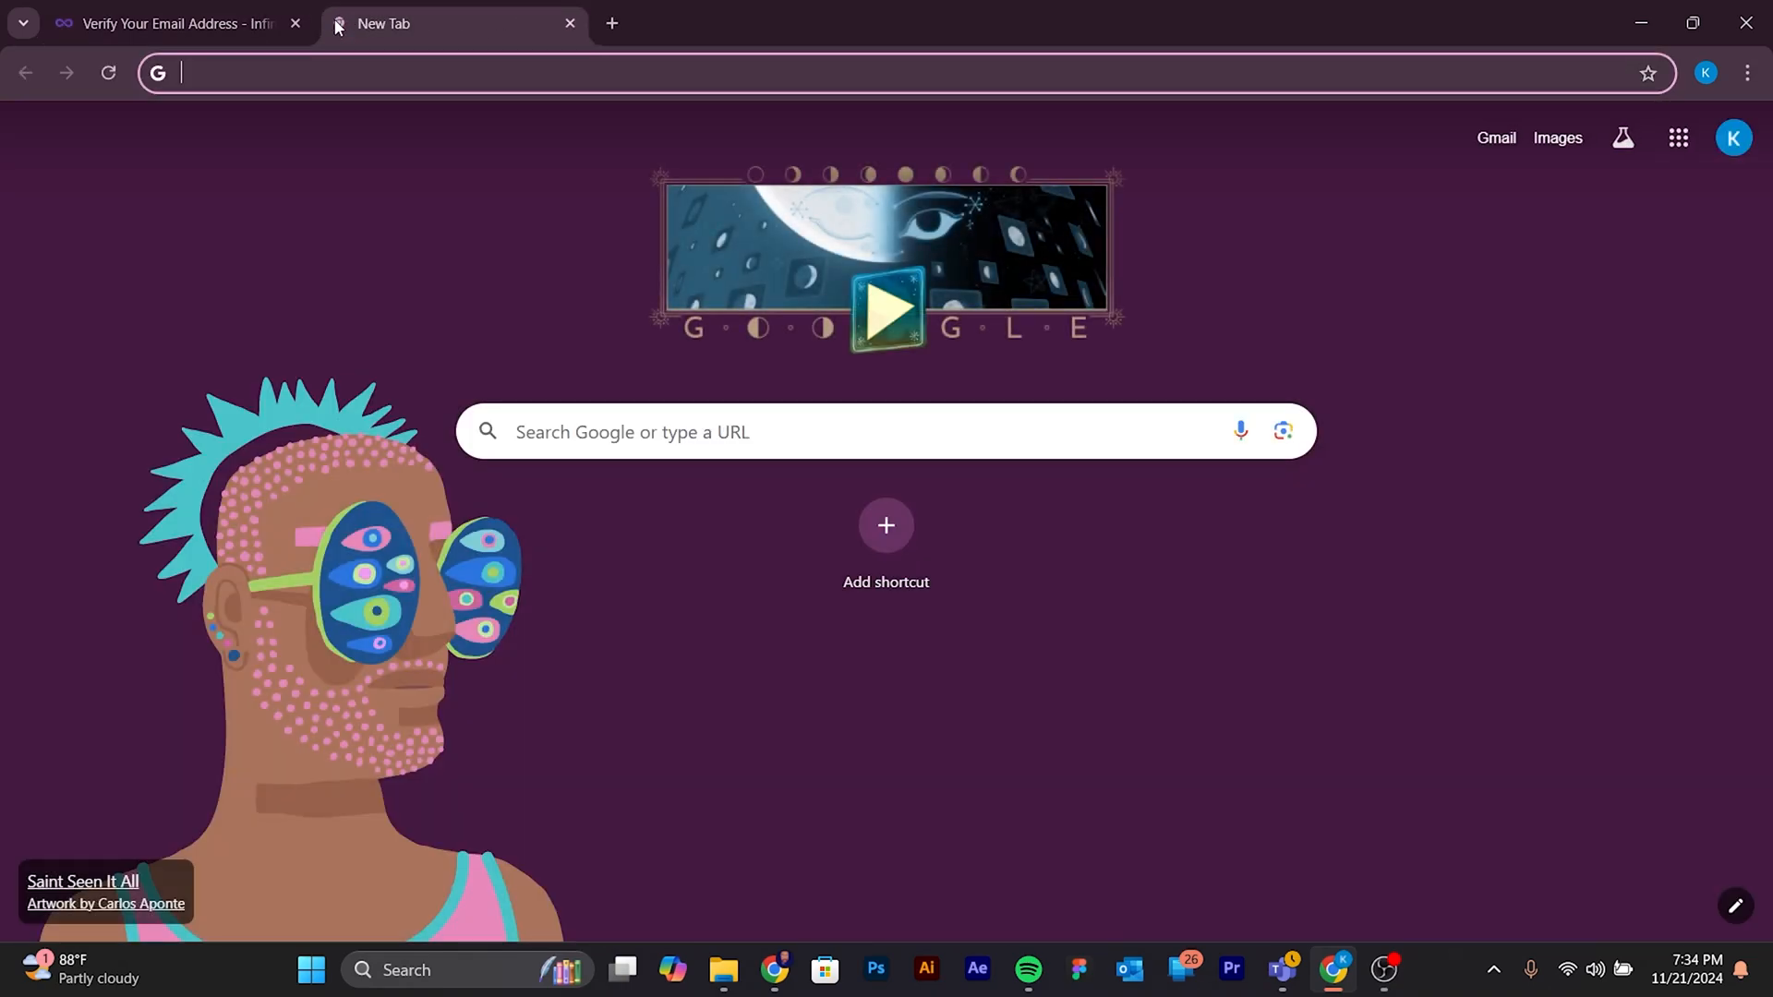
type("gma")
key("Return")
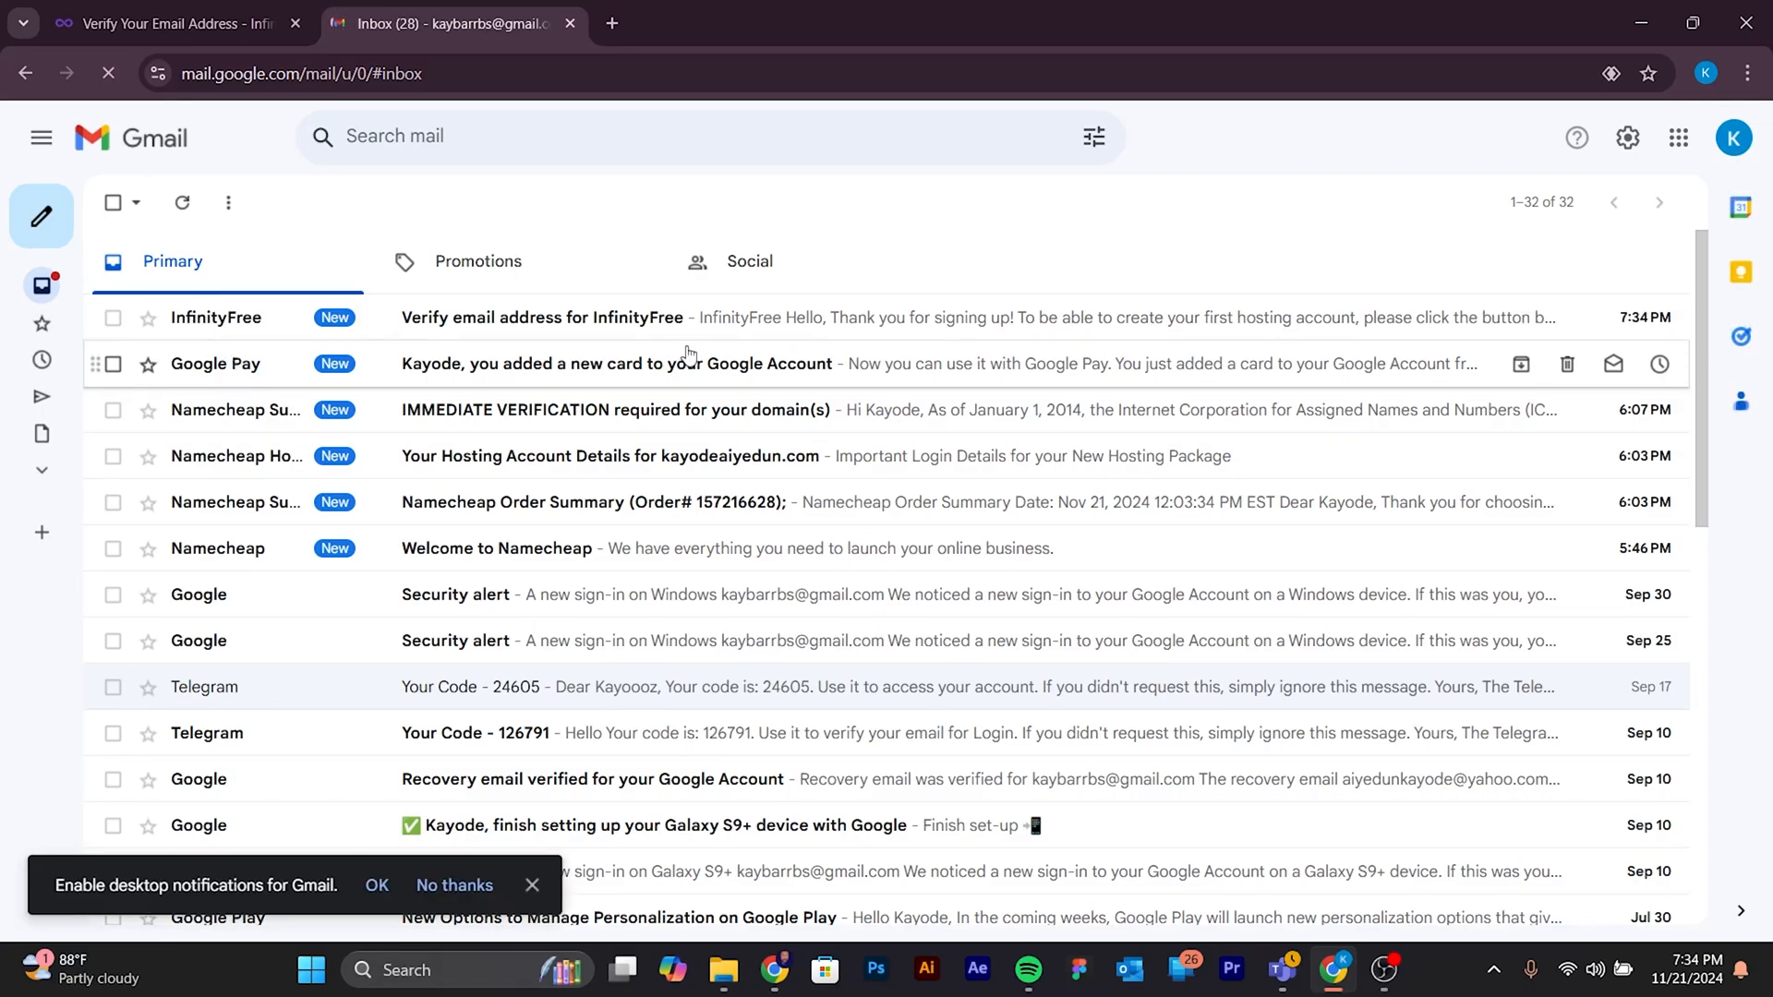
left_click(629, 317)
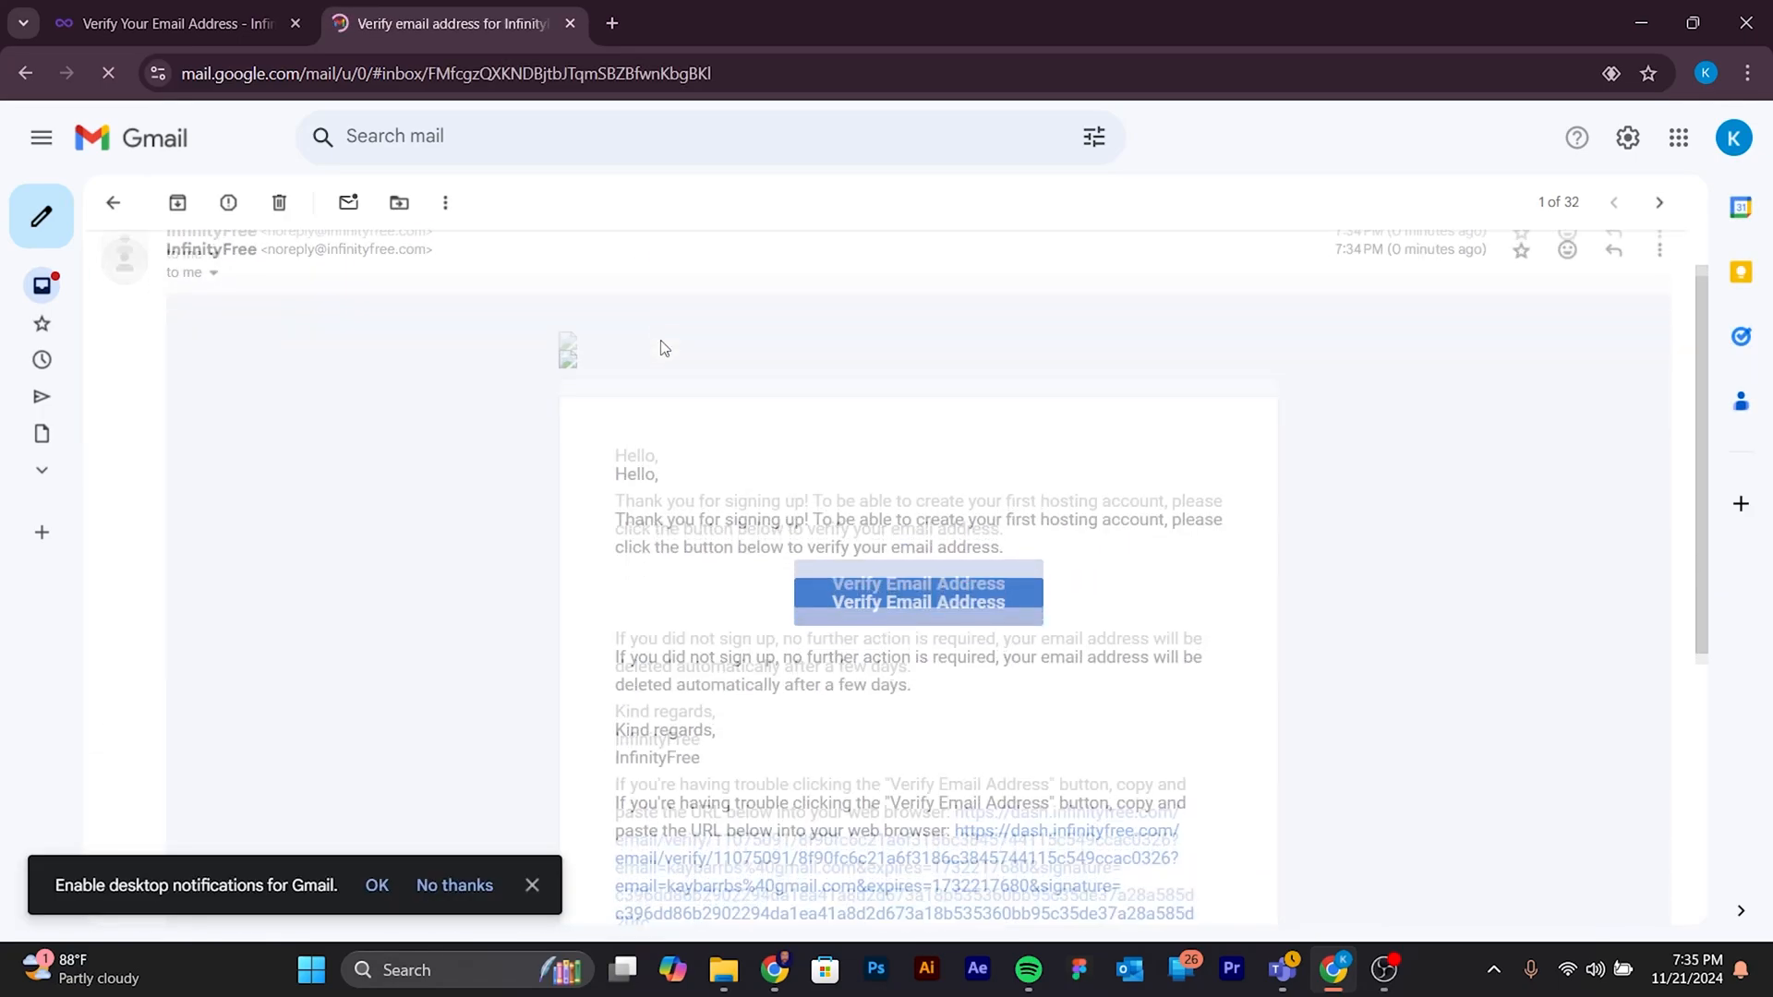
left_click(920, 565)
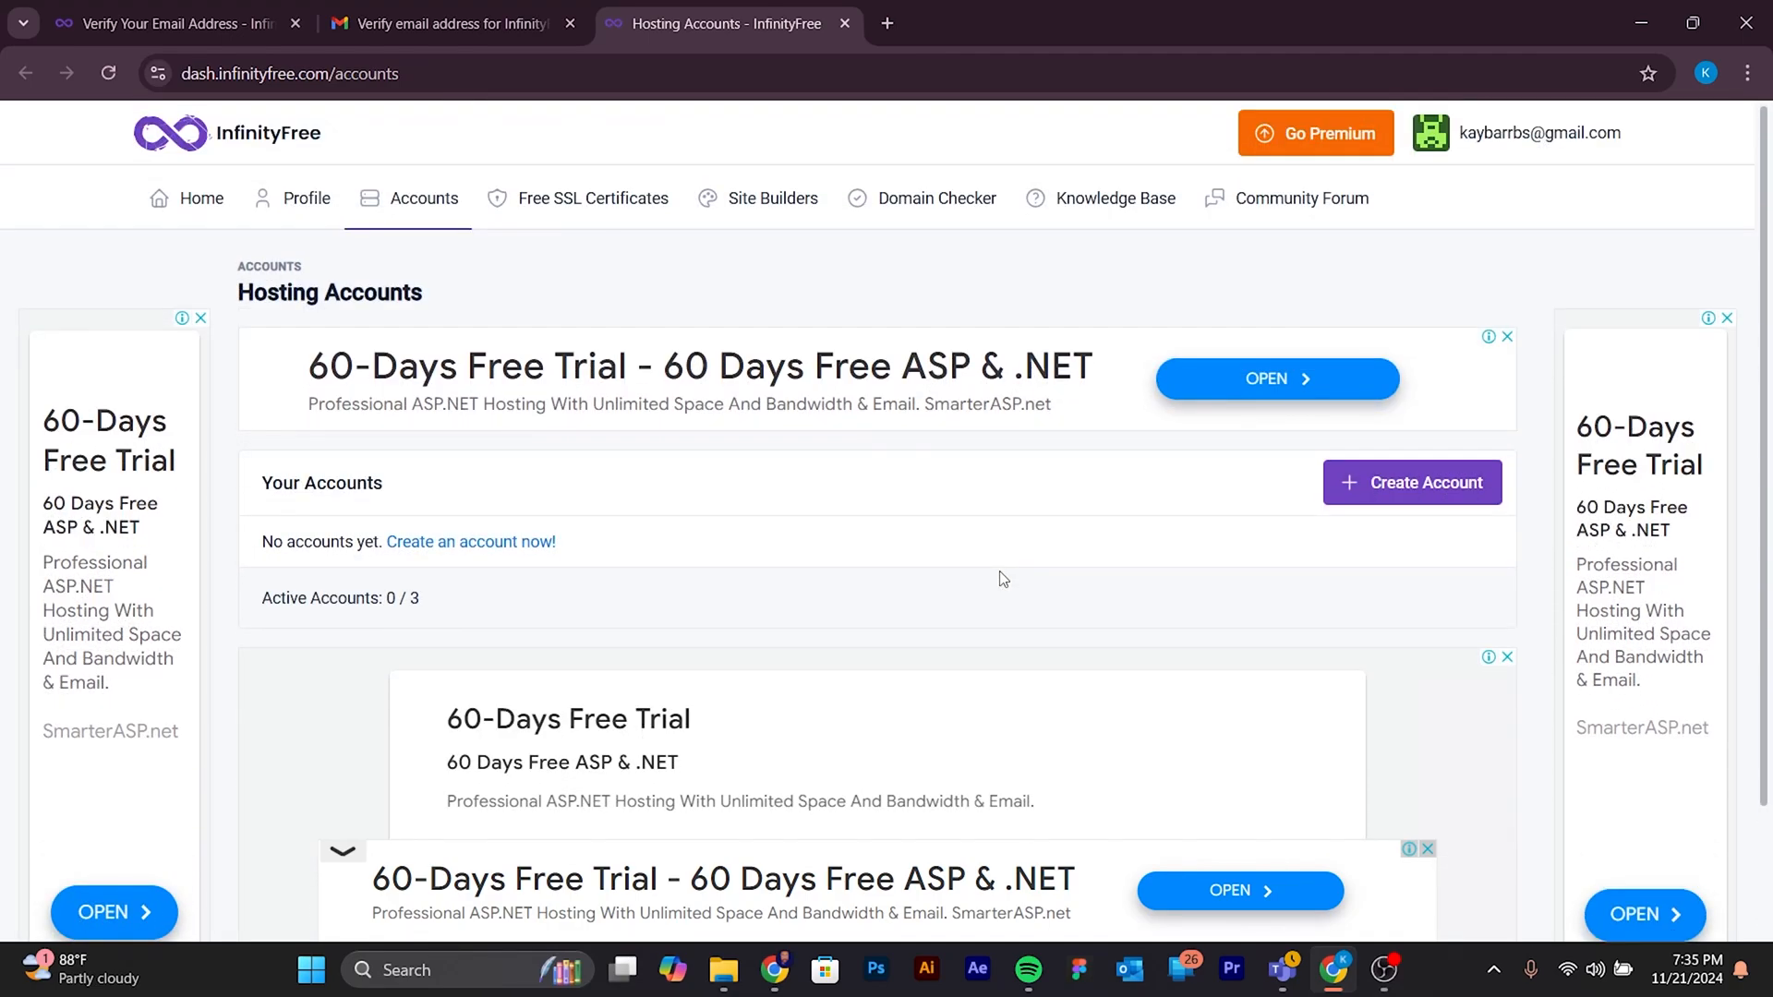
- Start a new hosting account on the $0 InfinityFree plan and complete the human verification
left_click(1363, 484)
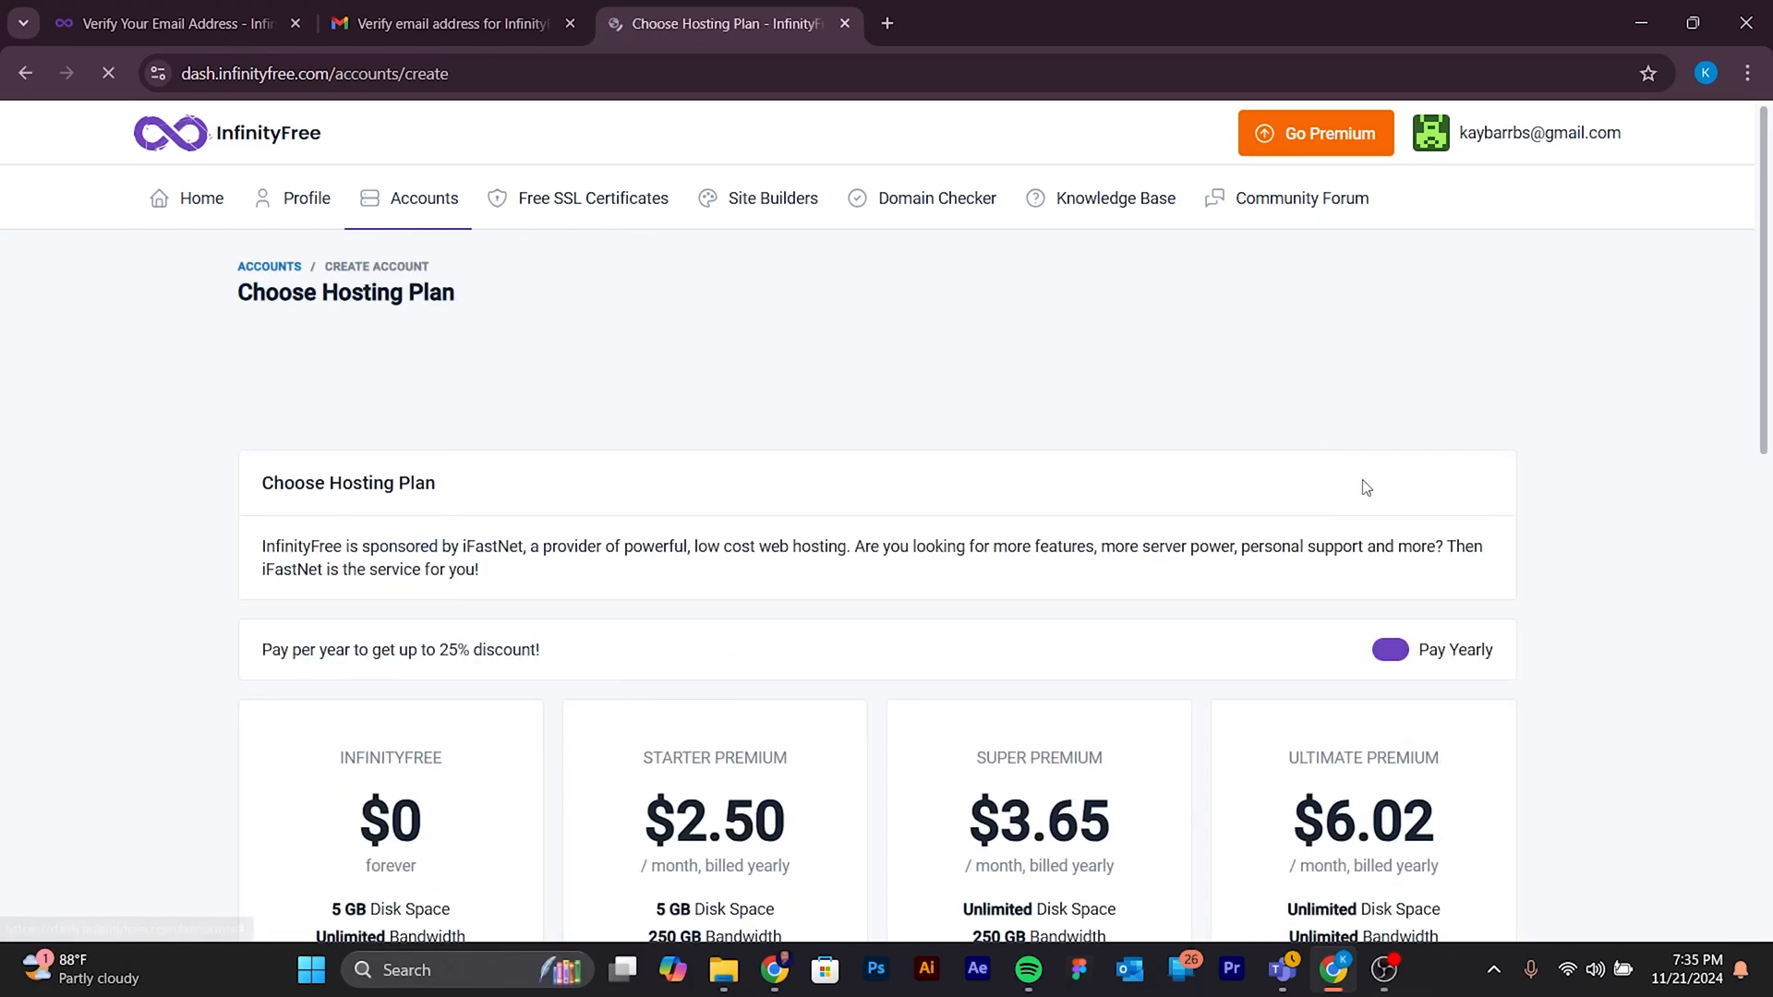
scroll(972, 381, "down", 3)
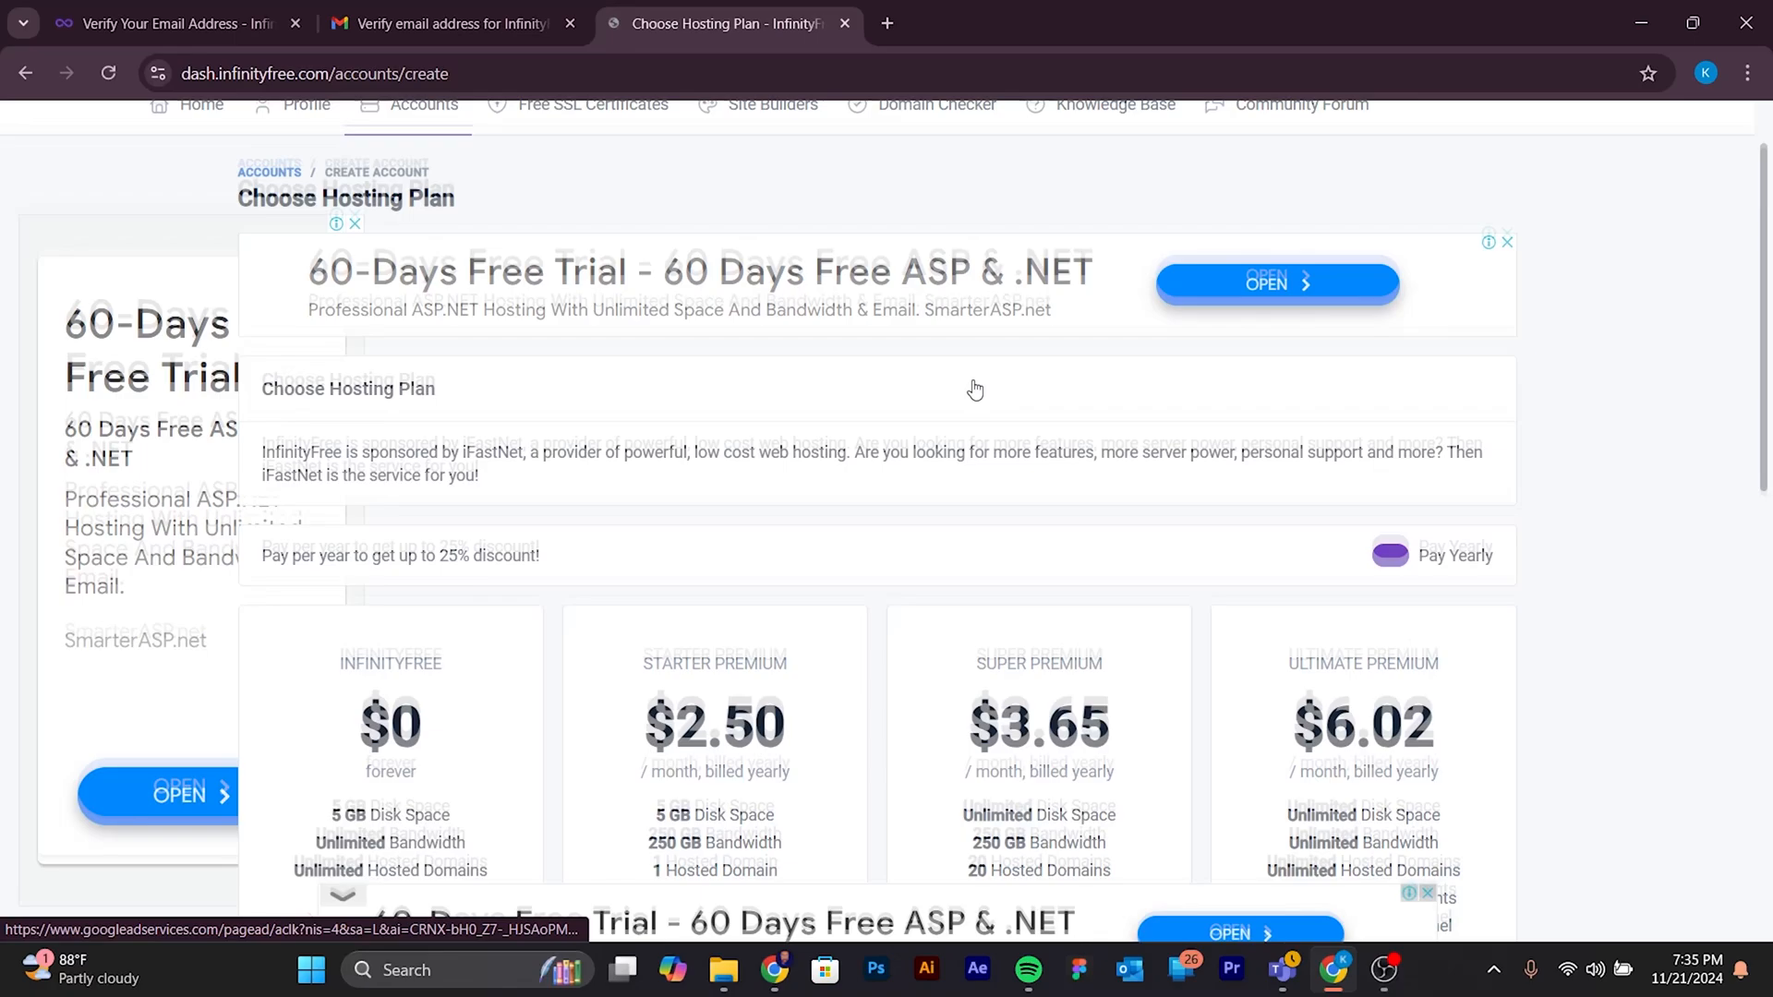
scroll(988, 392, "down", 1)
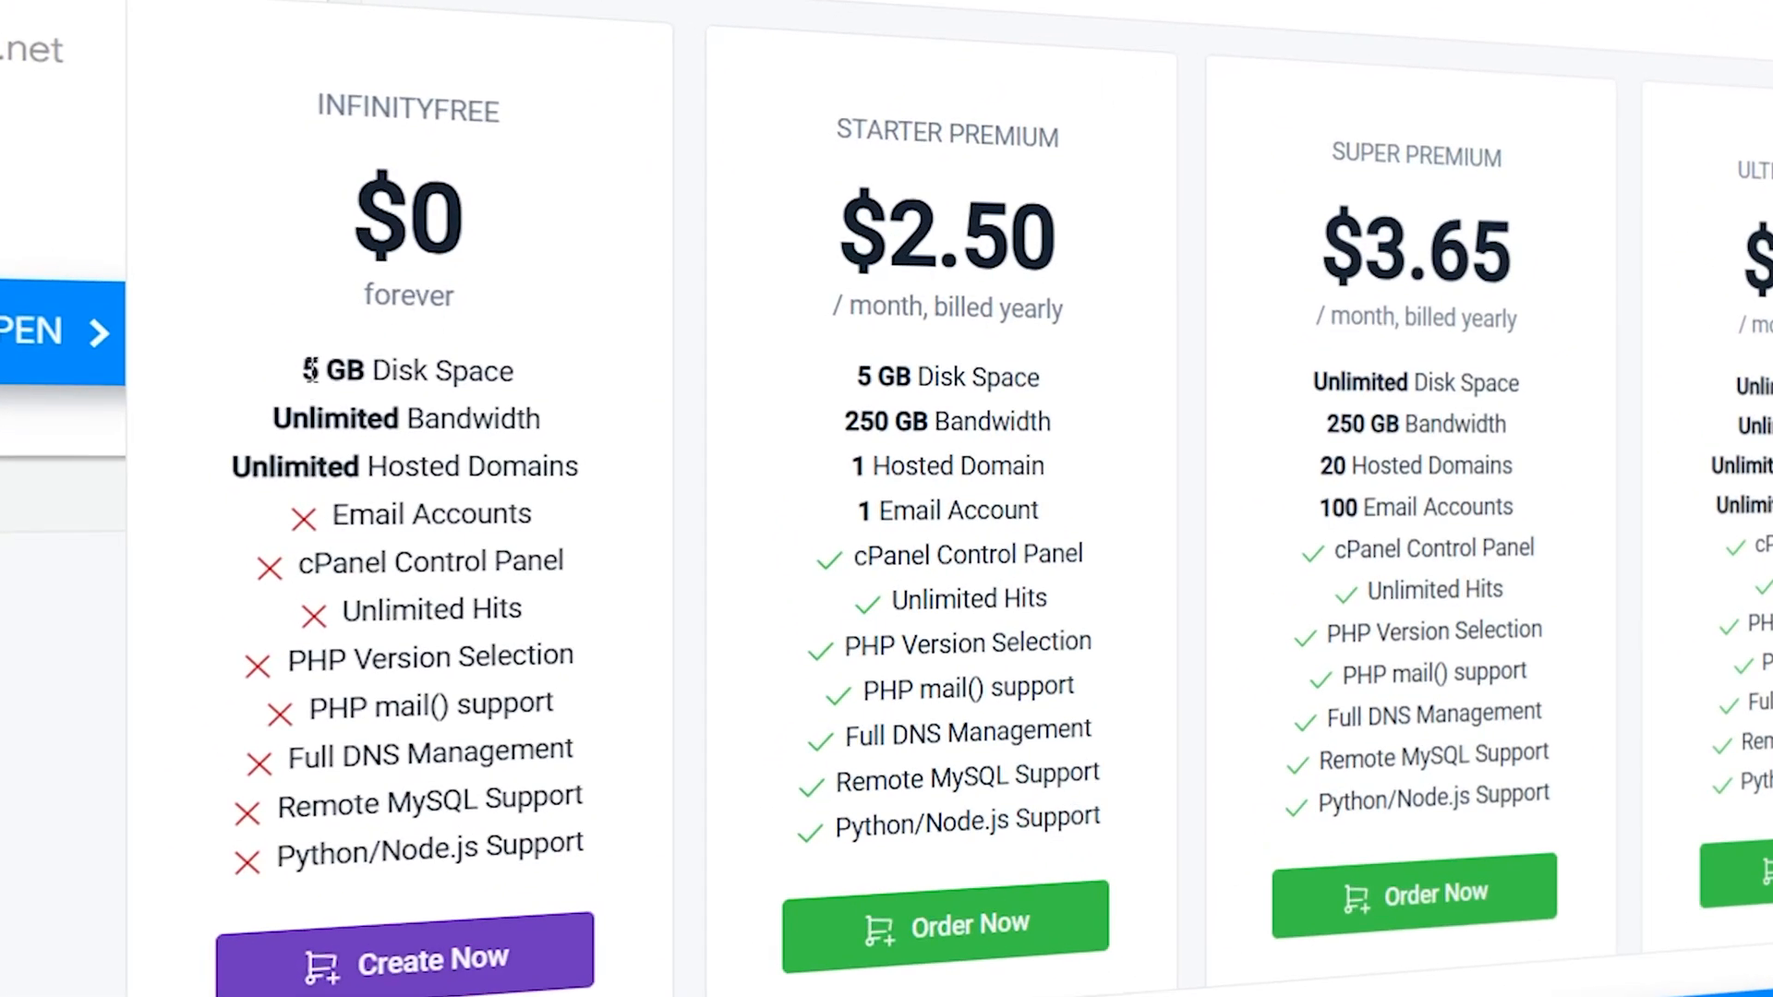
left_click_drag(306, 370, 528, 377)
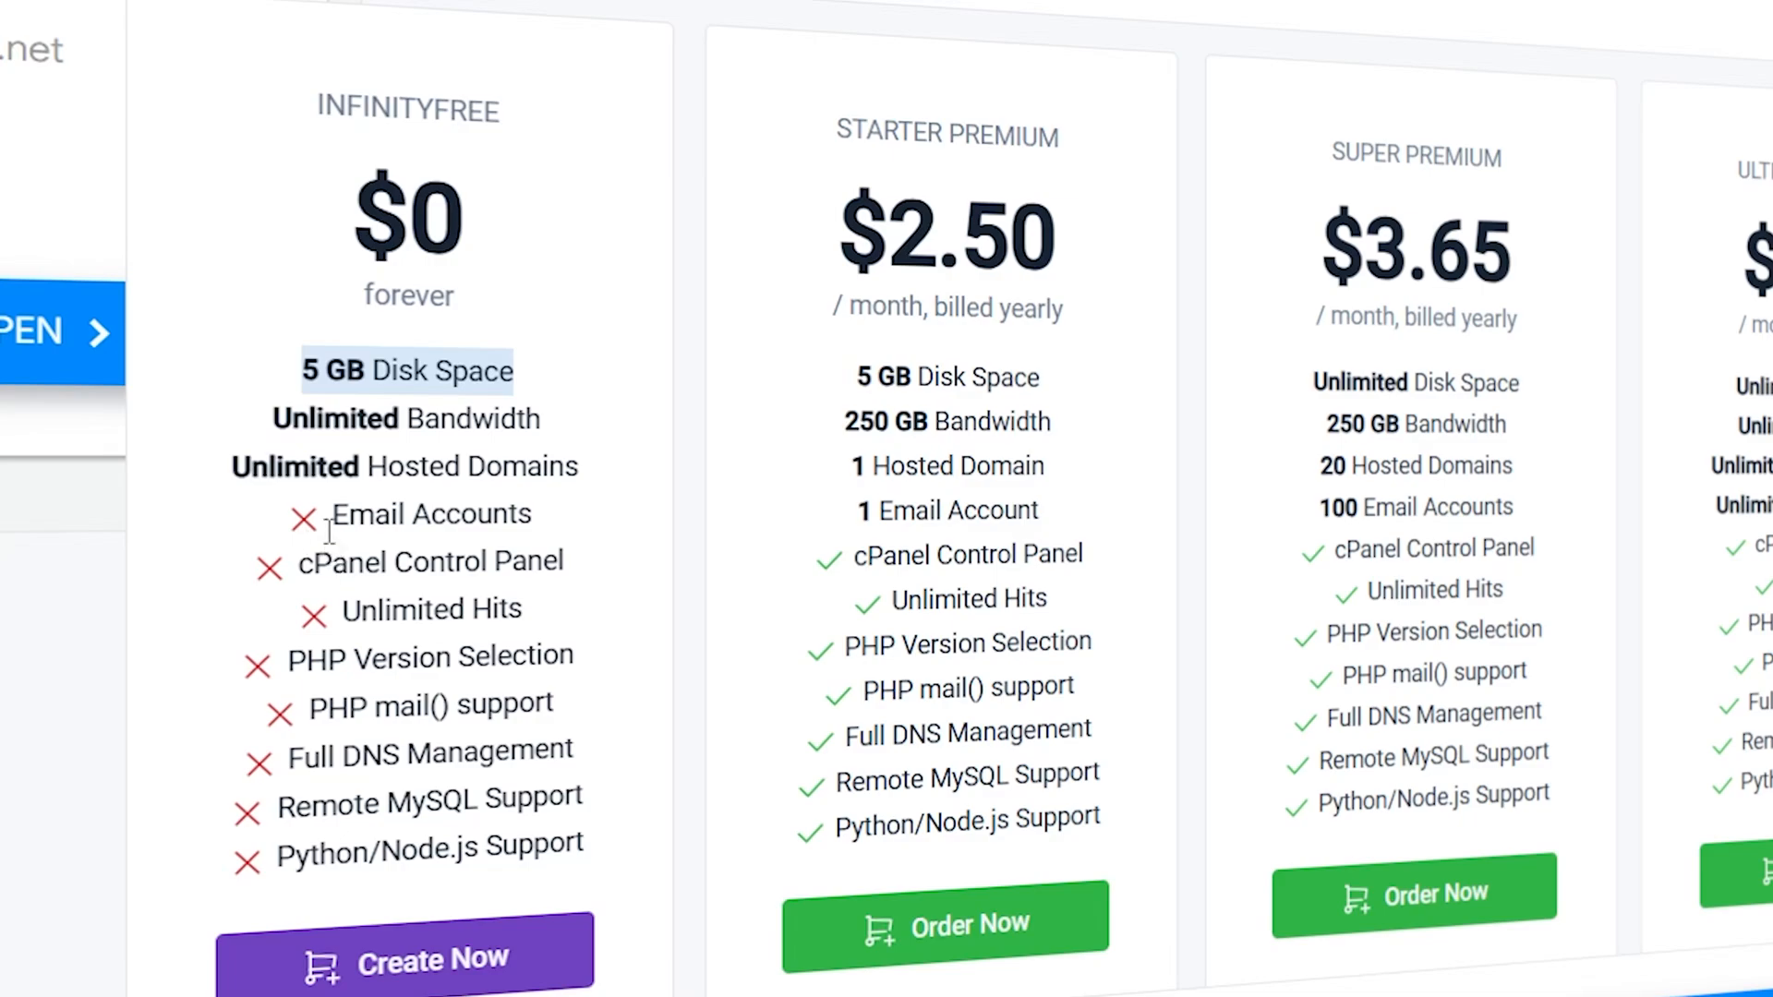
left_click_drag(328, 515, 533, 510)
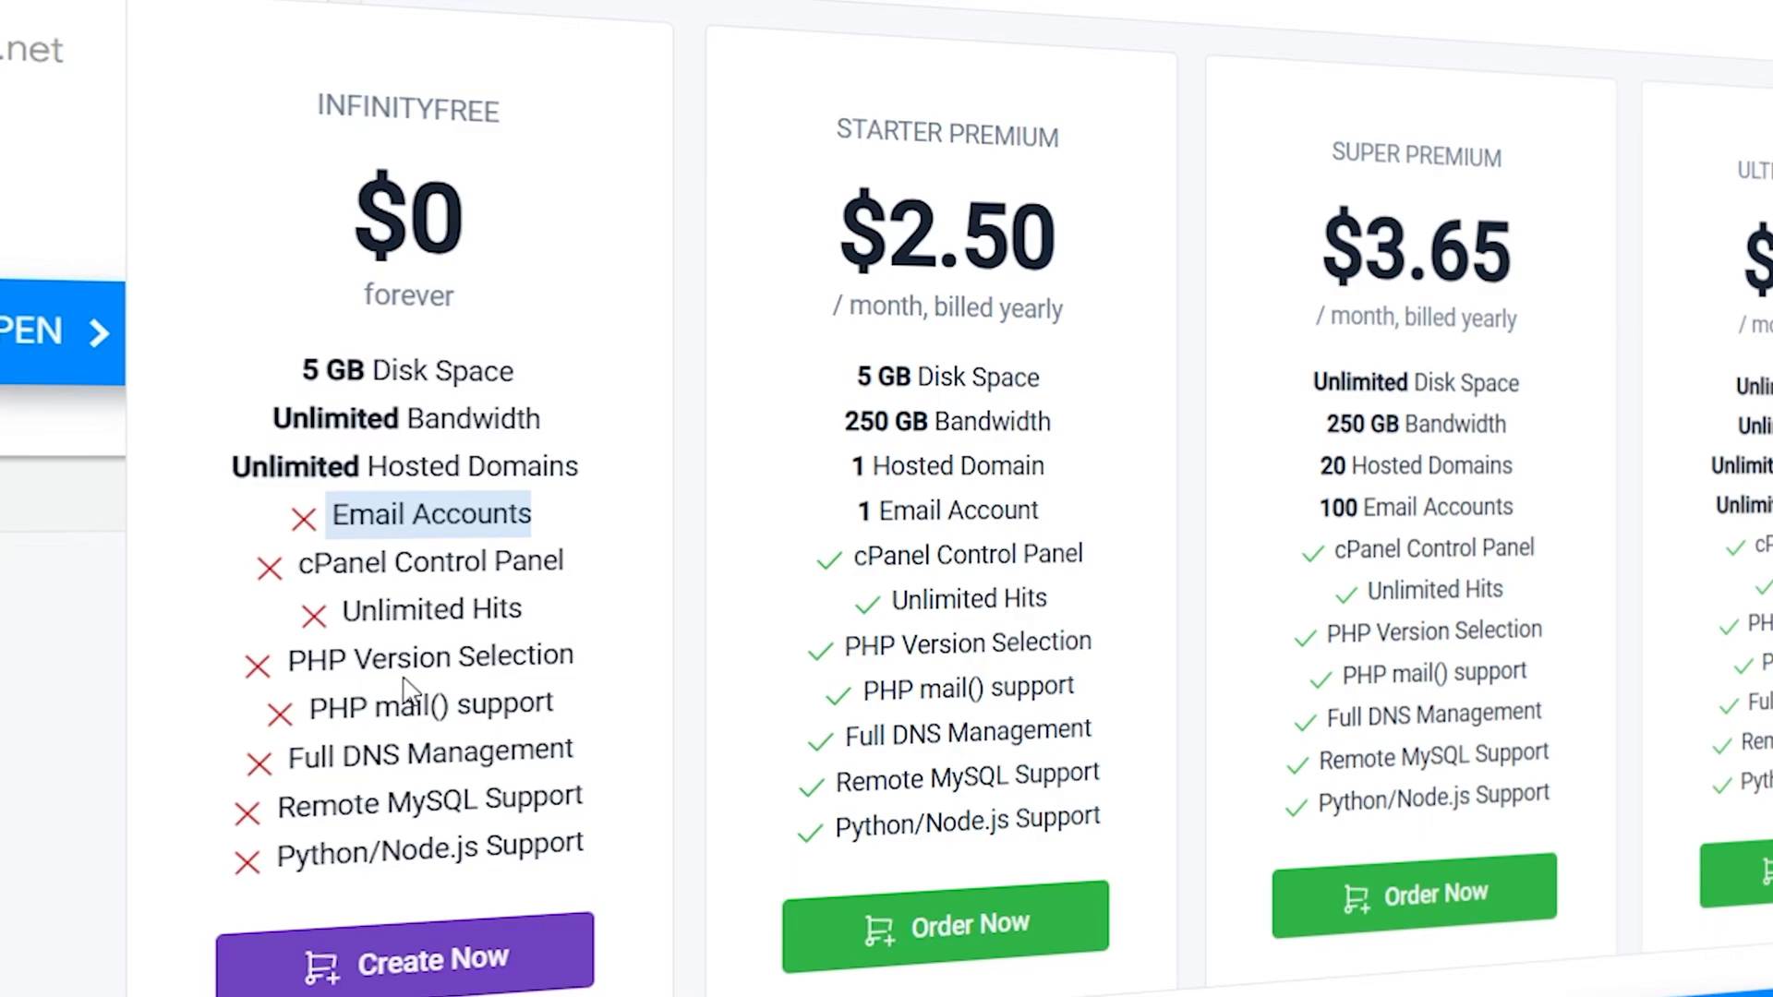
scroll(407, 692, "down", 2)
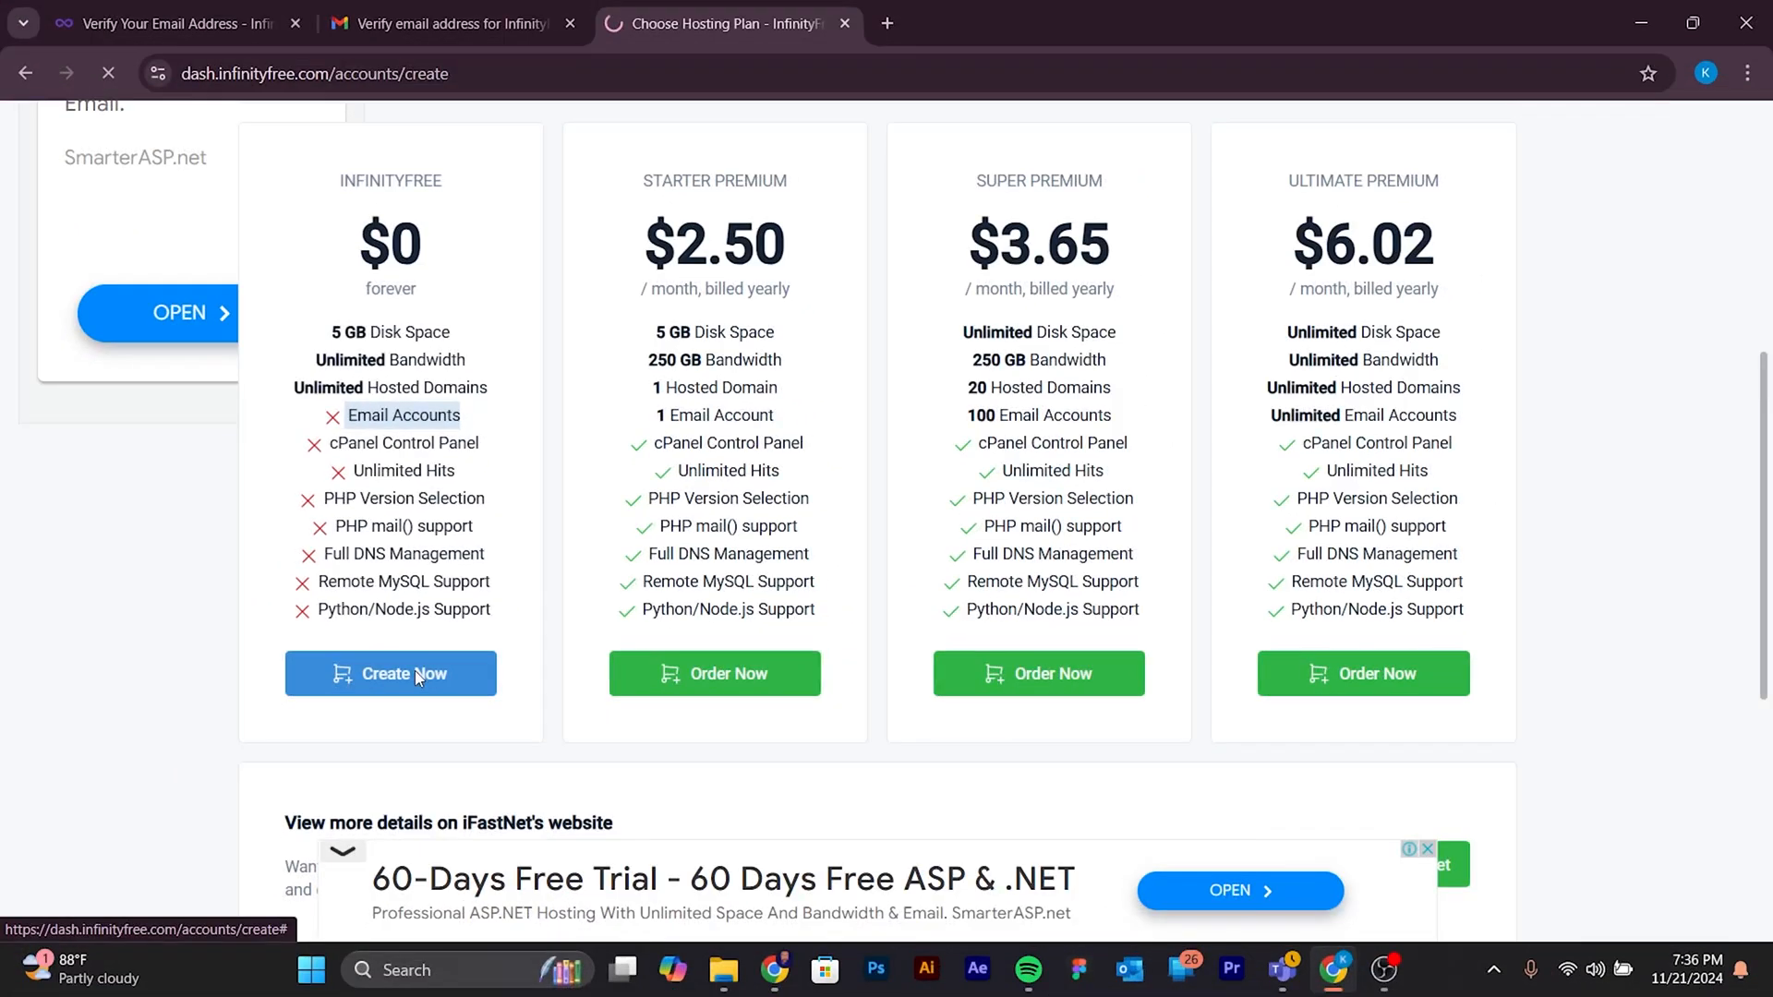
left_click(455, 770)
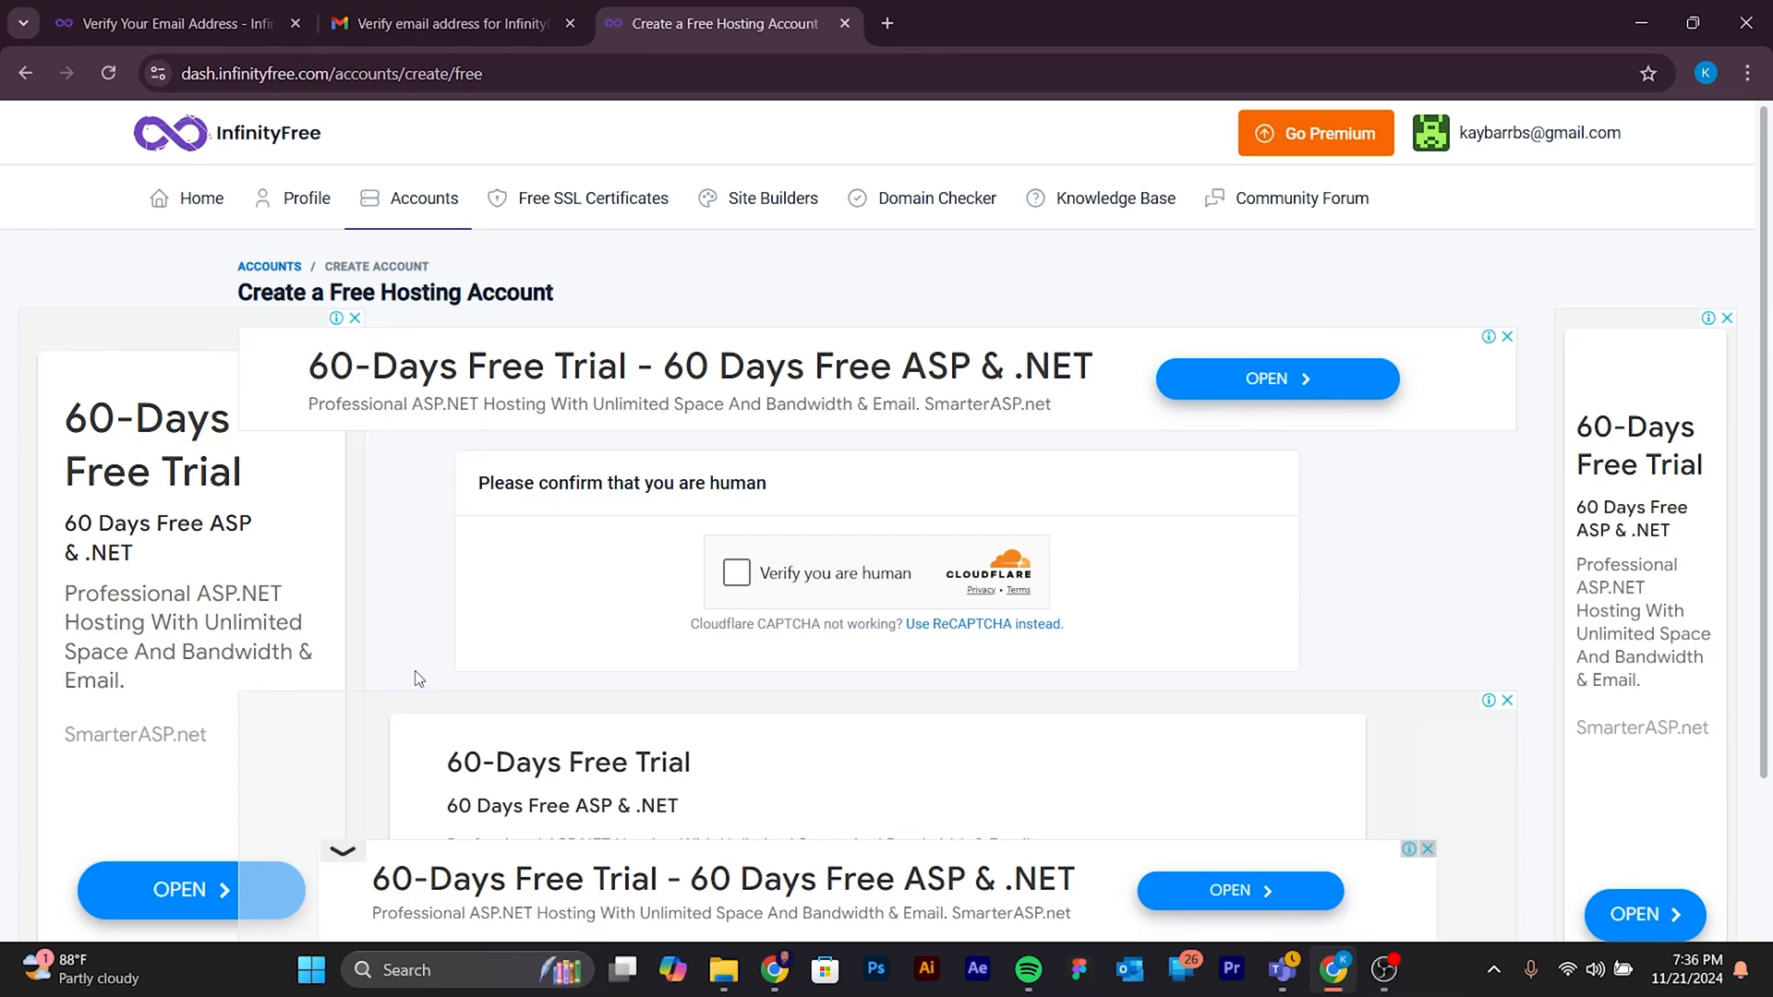
left_click(740, 573)
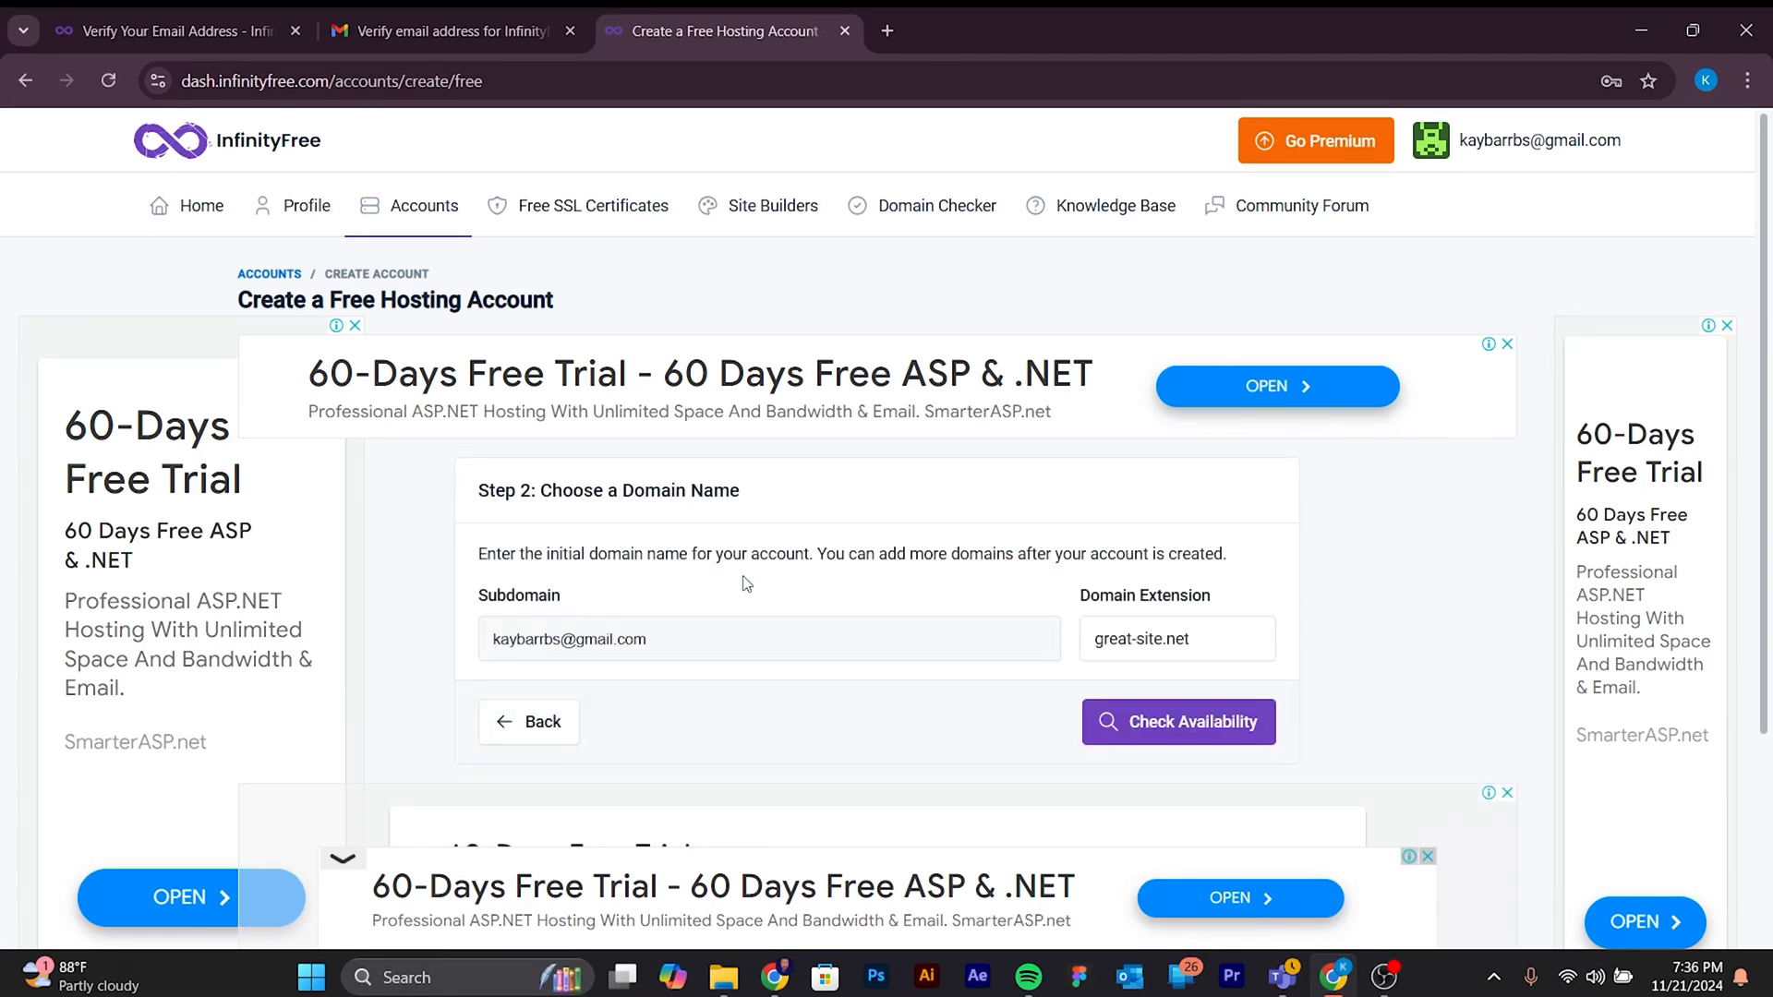
- Replace the prefilled subdomain with the site owner's full name, written as one lowercase word
left_click(657, 645)
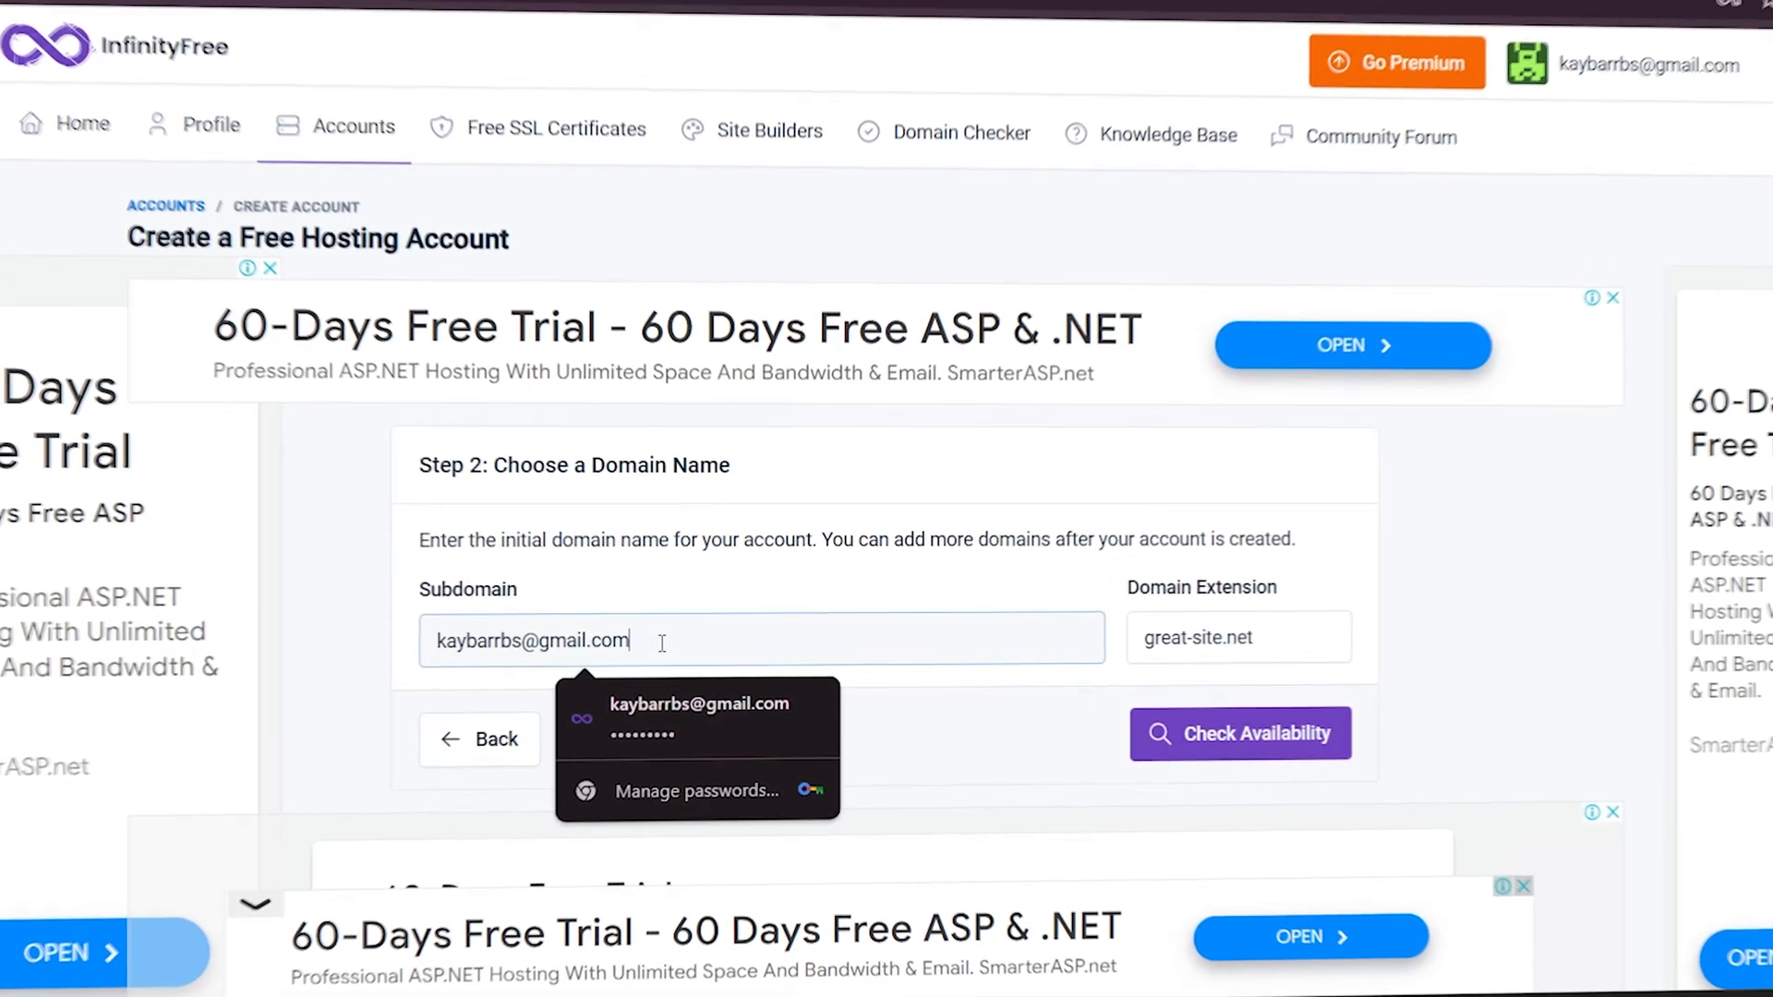
left_click_drag(639, 641, 407, 641)
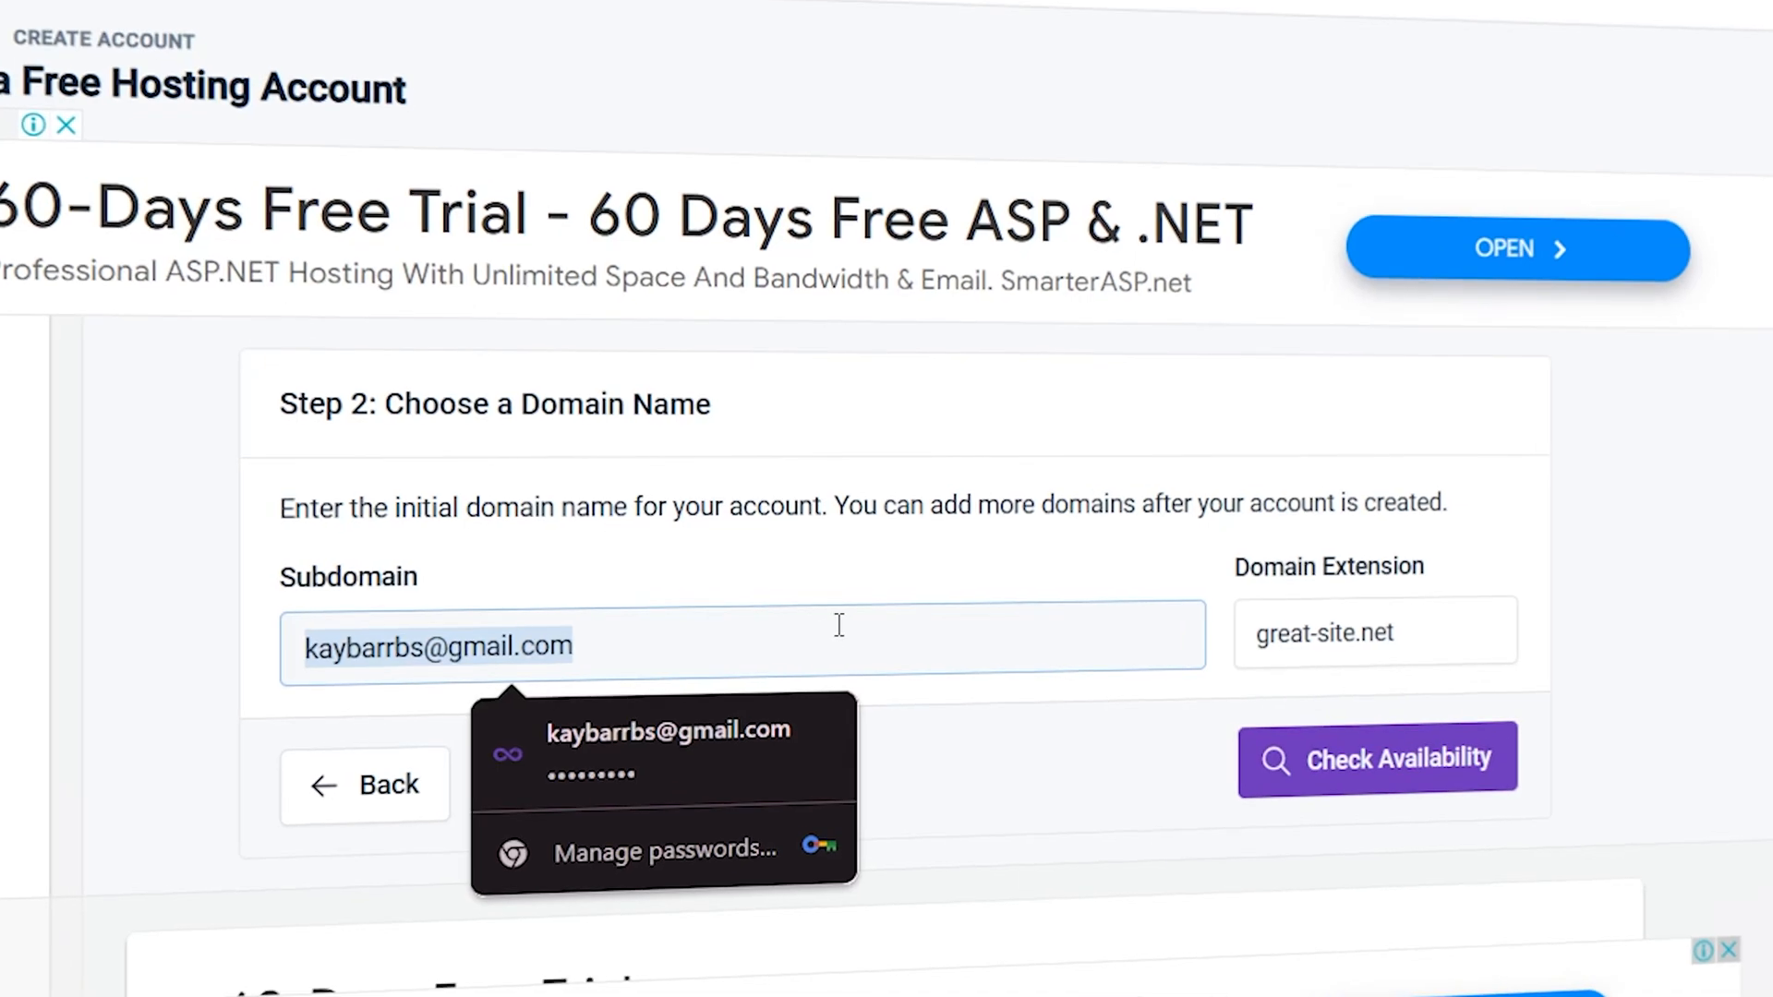
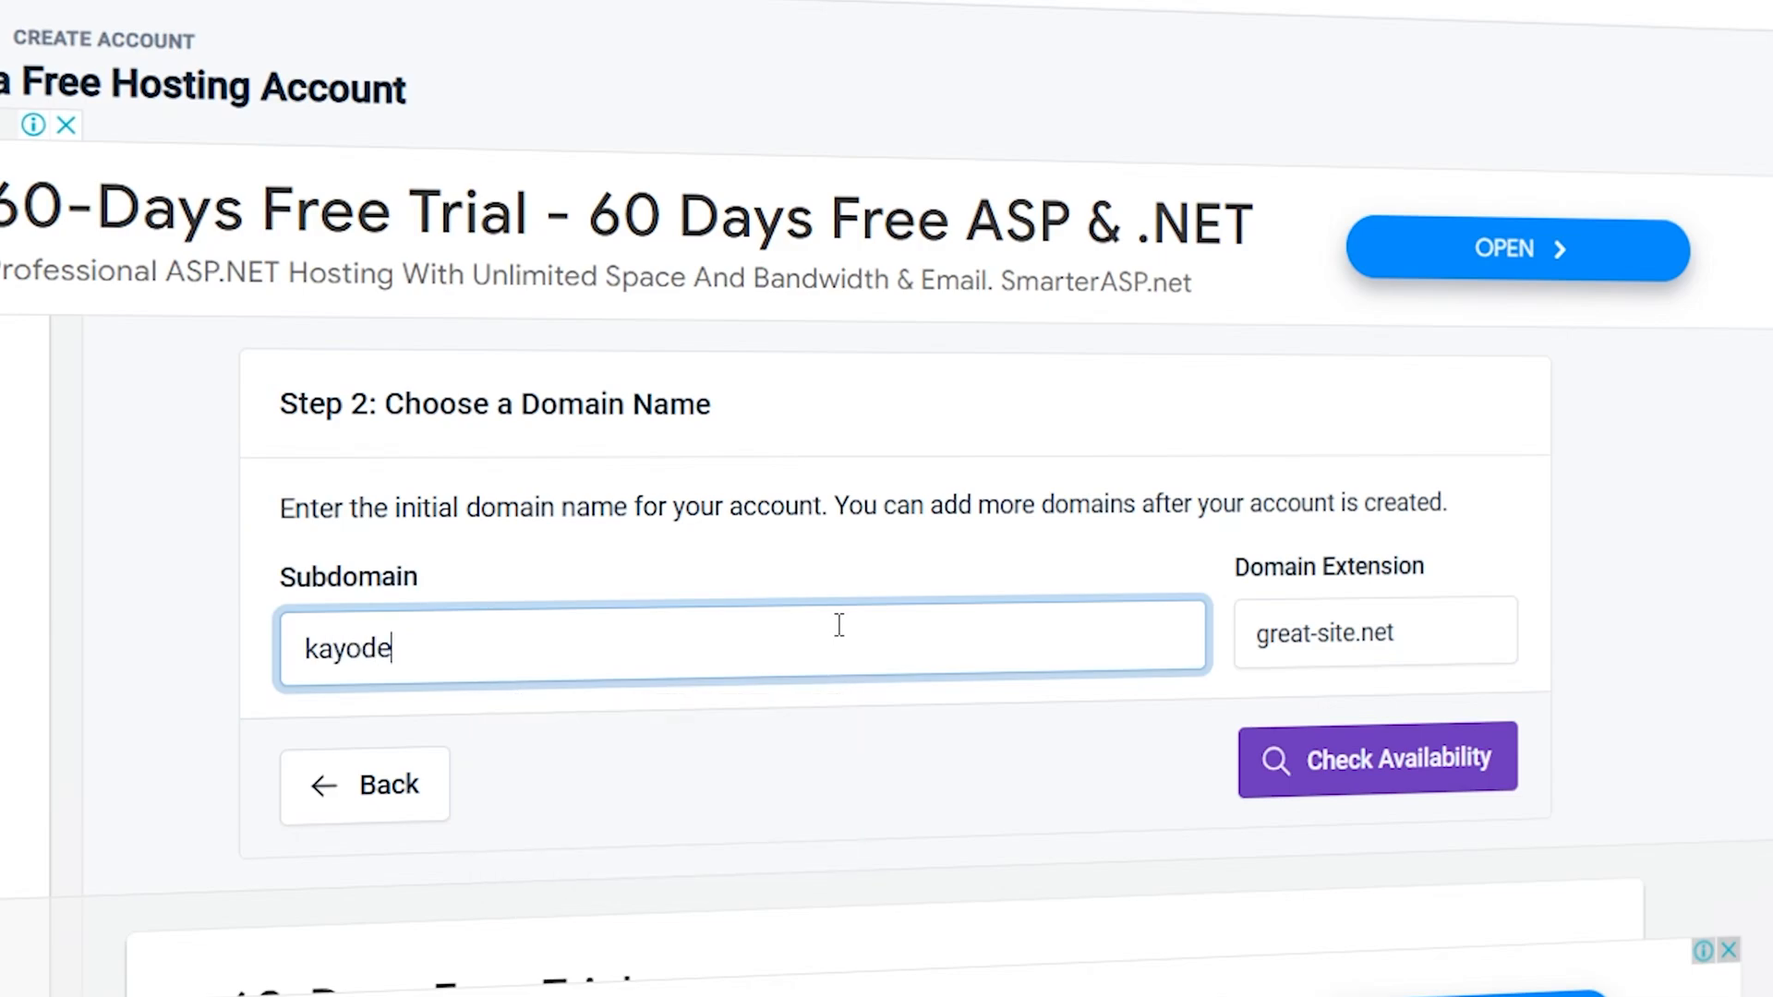
- Choose great-site.net as the domain extension and check the availability of the subdomain
left_click(1429, 626)
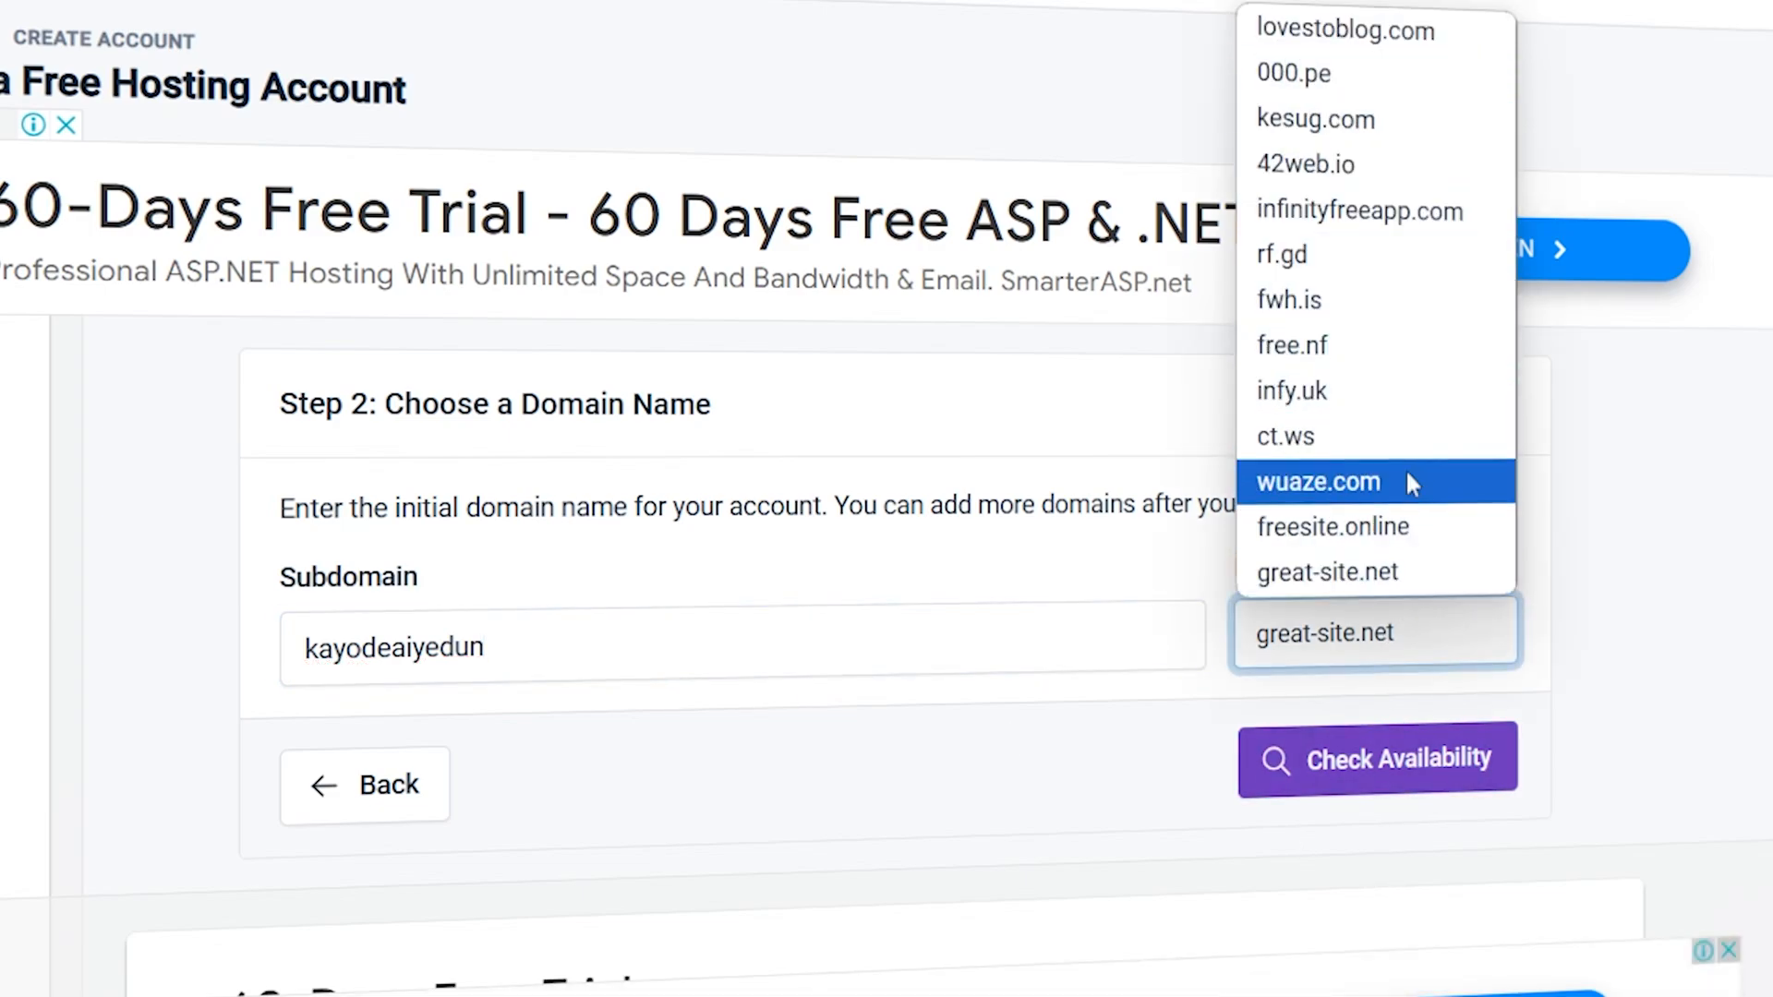
left_click(1413, 543)
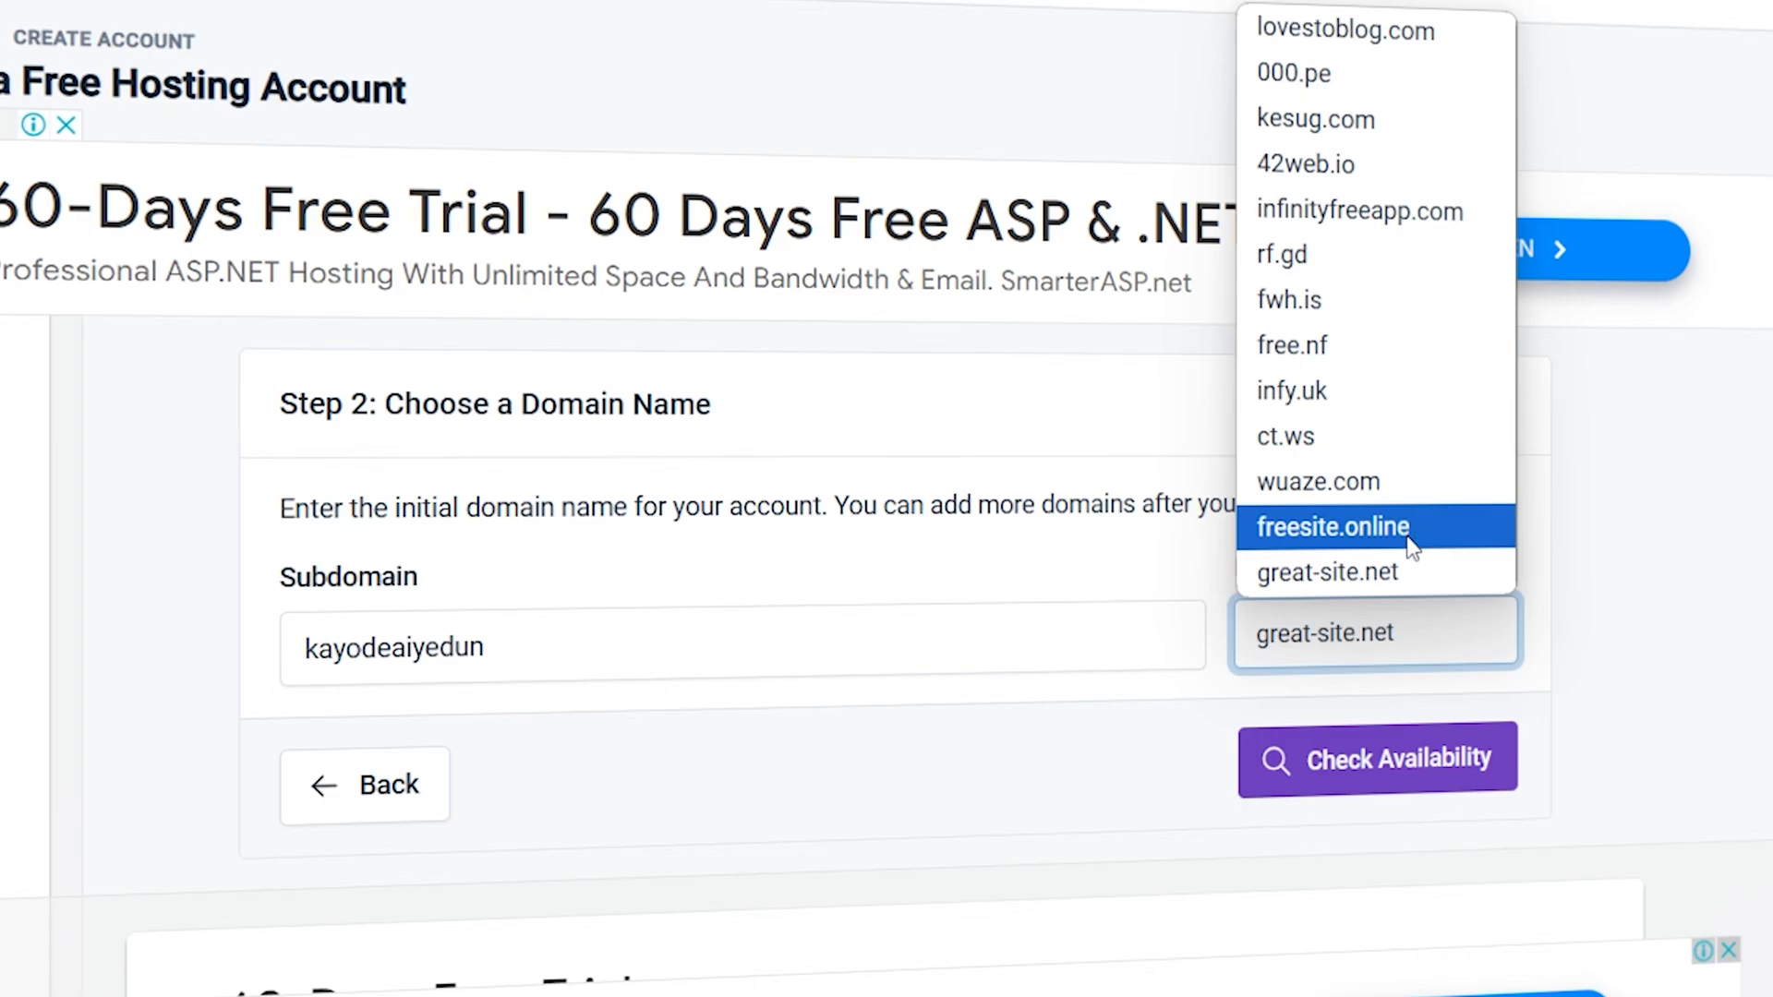
left_click(1413, 543)
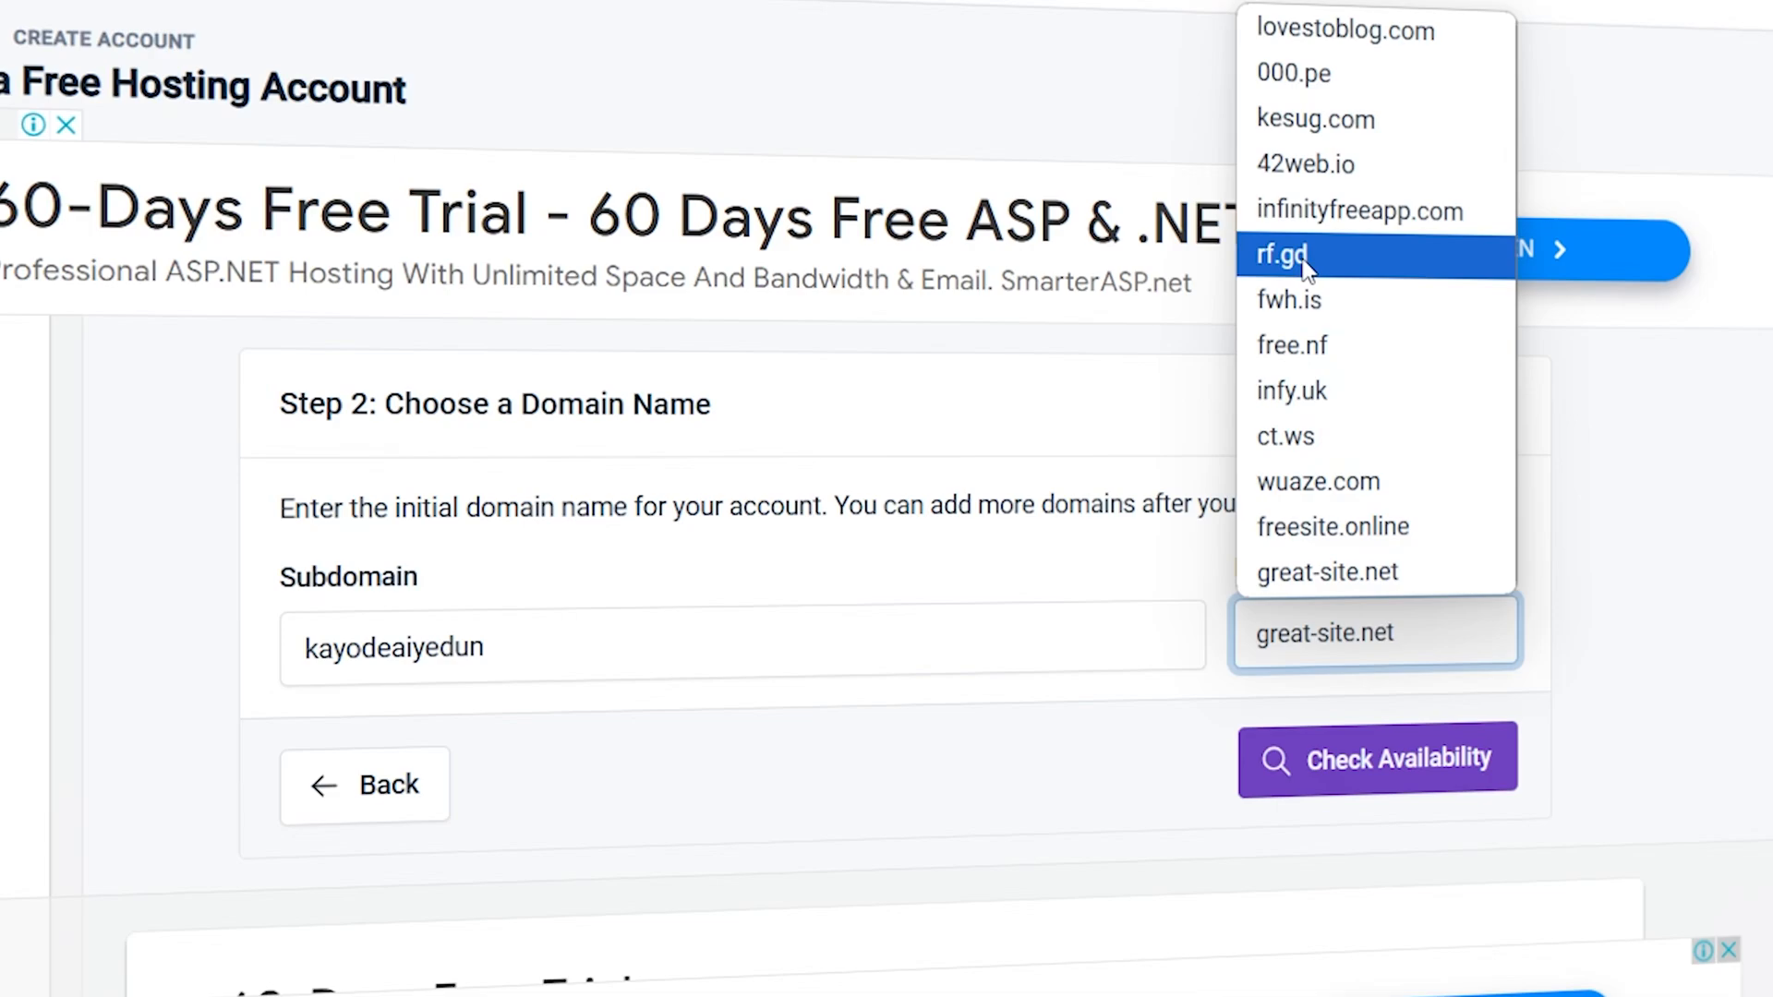
left_click(1385, 577)
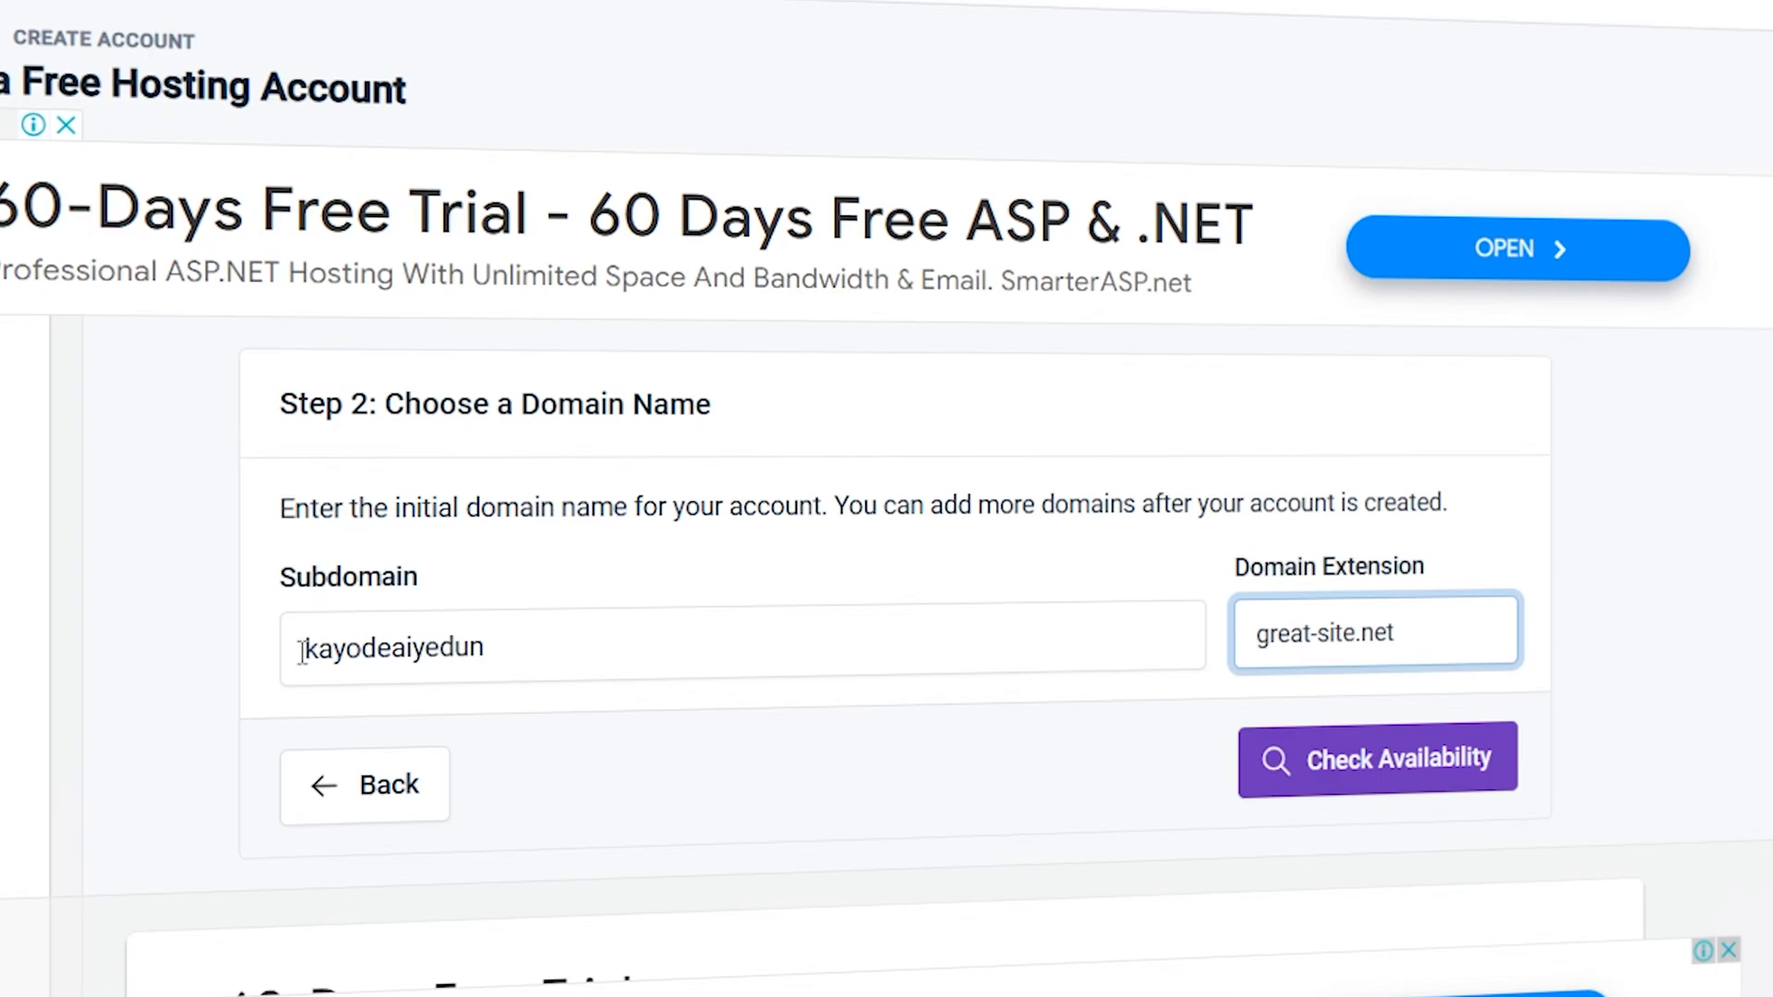
left_click_drag(302, 650, 514, 639)
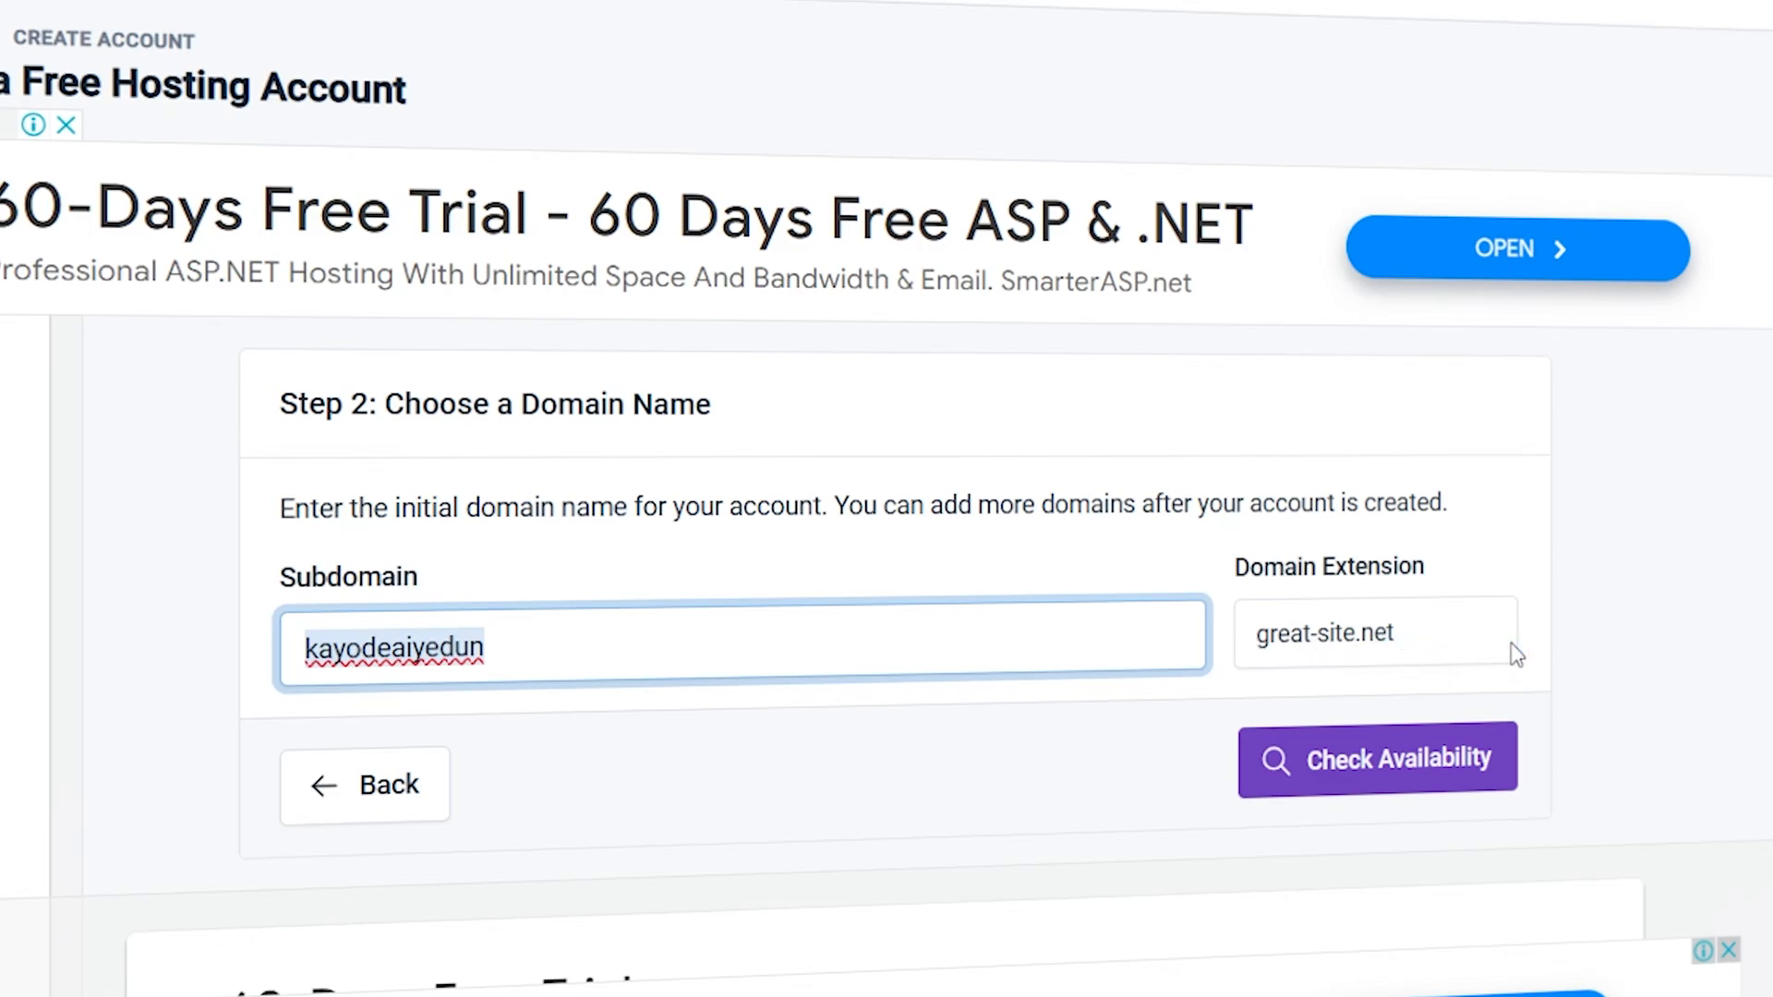
left_click(1467, 779)
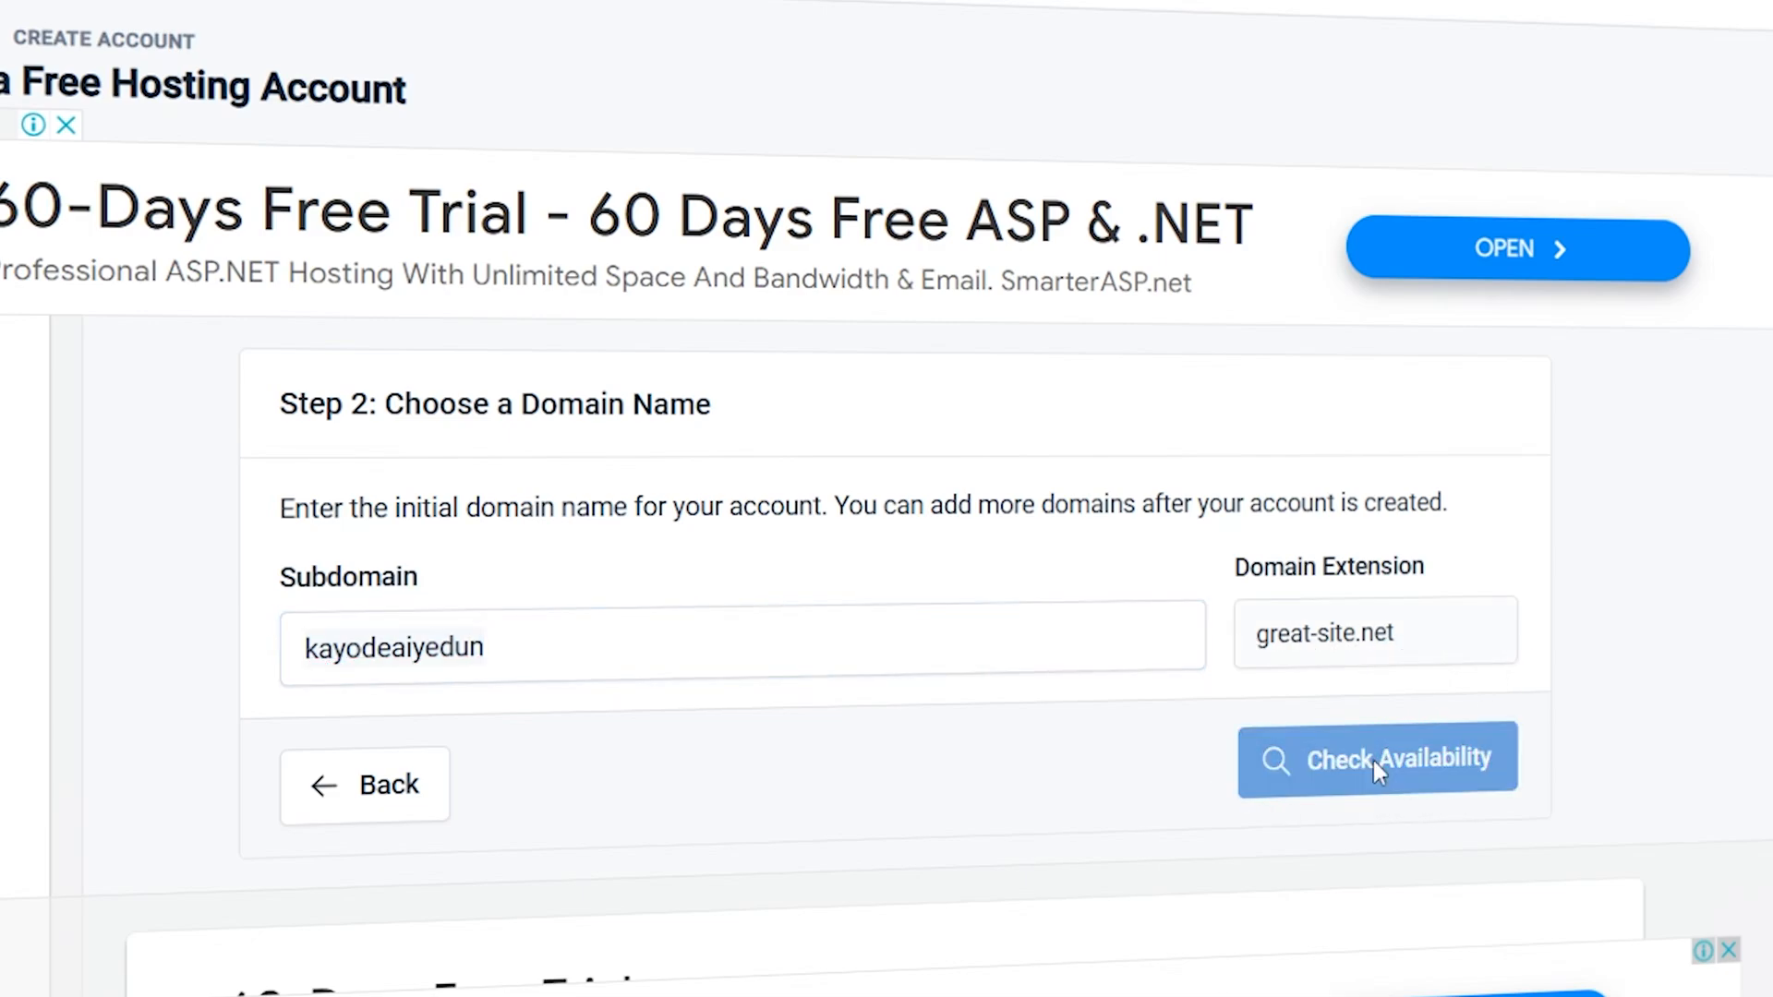
- Review the additional information for the hosting account and reveal its generated password
scroll(1066, 696, "down", 4)
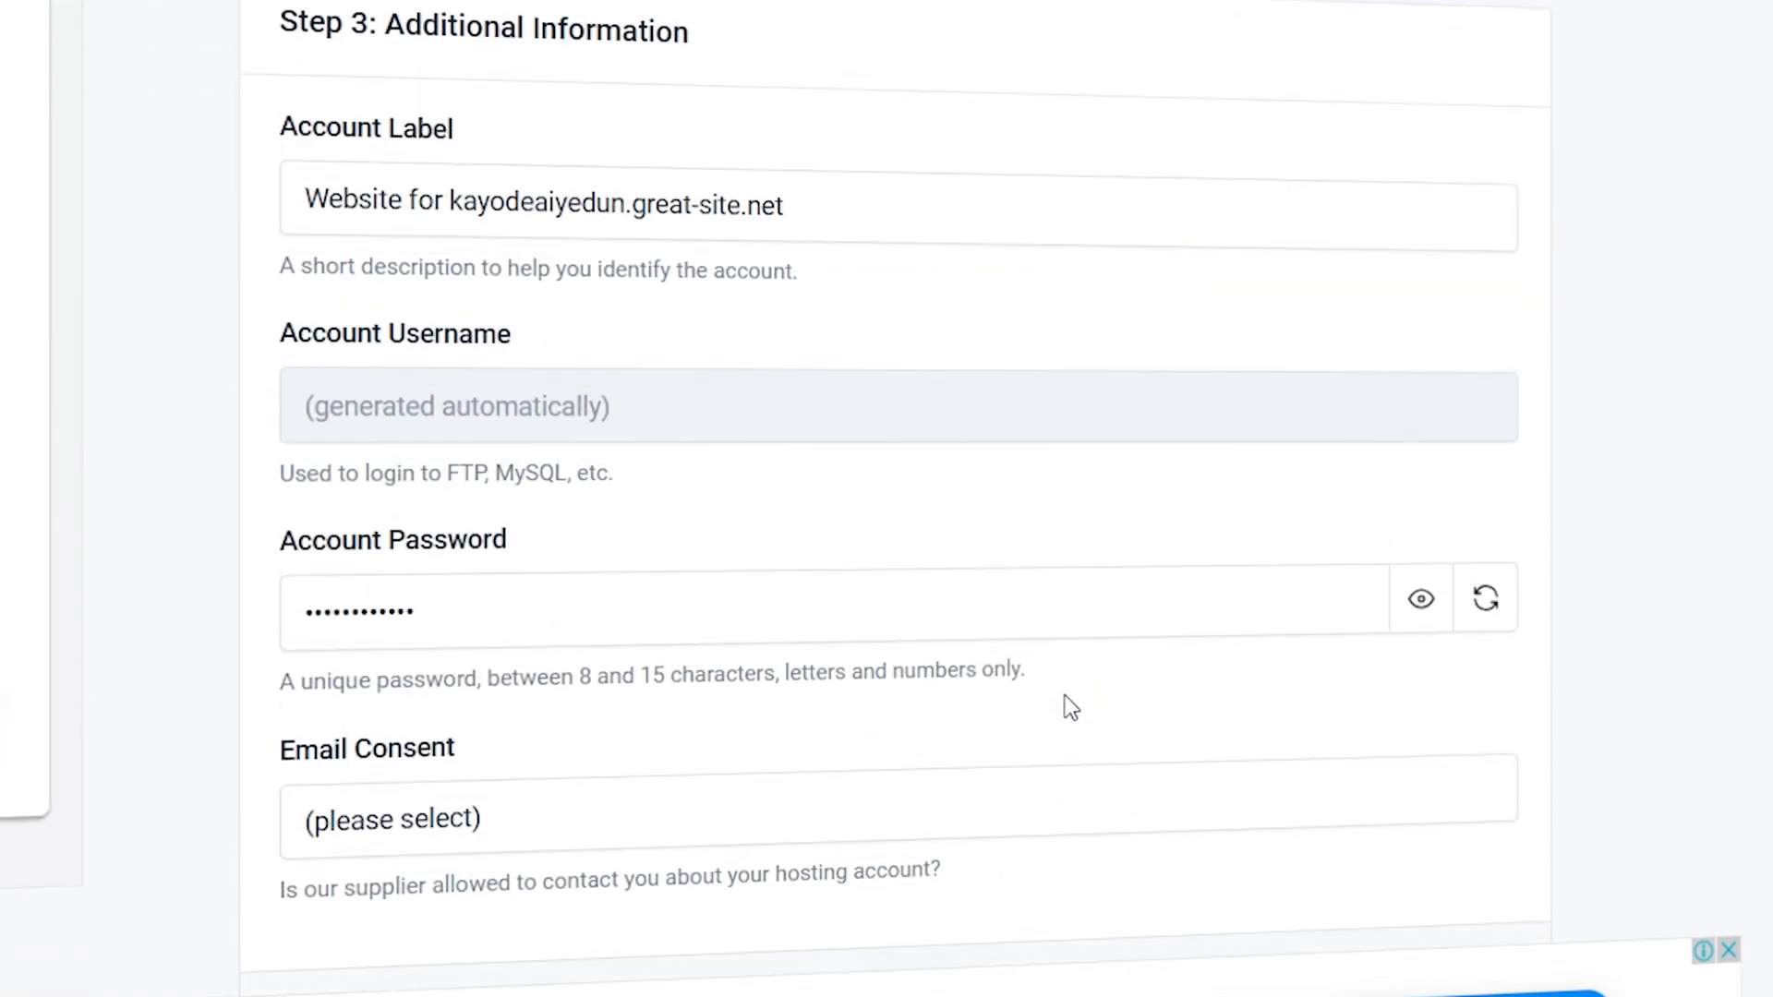
scroll(1056, 687, "up", 2)
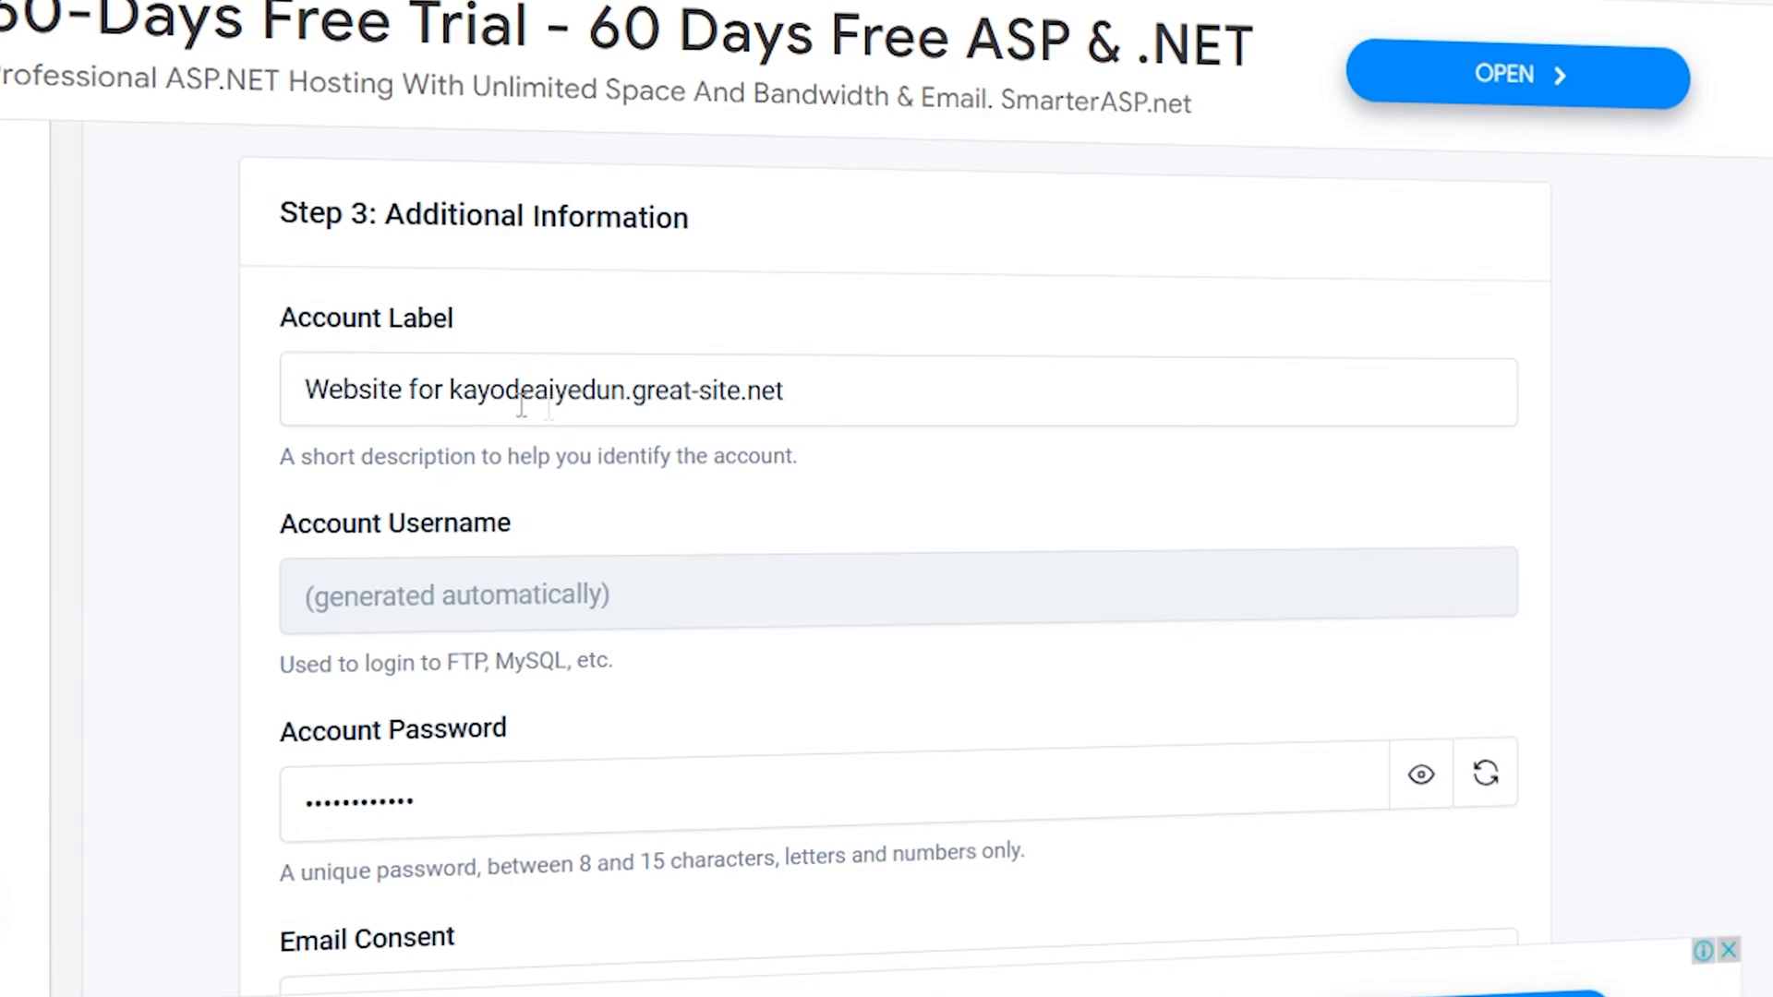
scroll(868, 480, "down", 2)
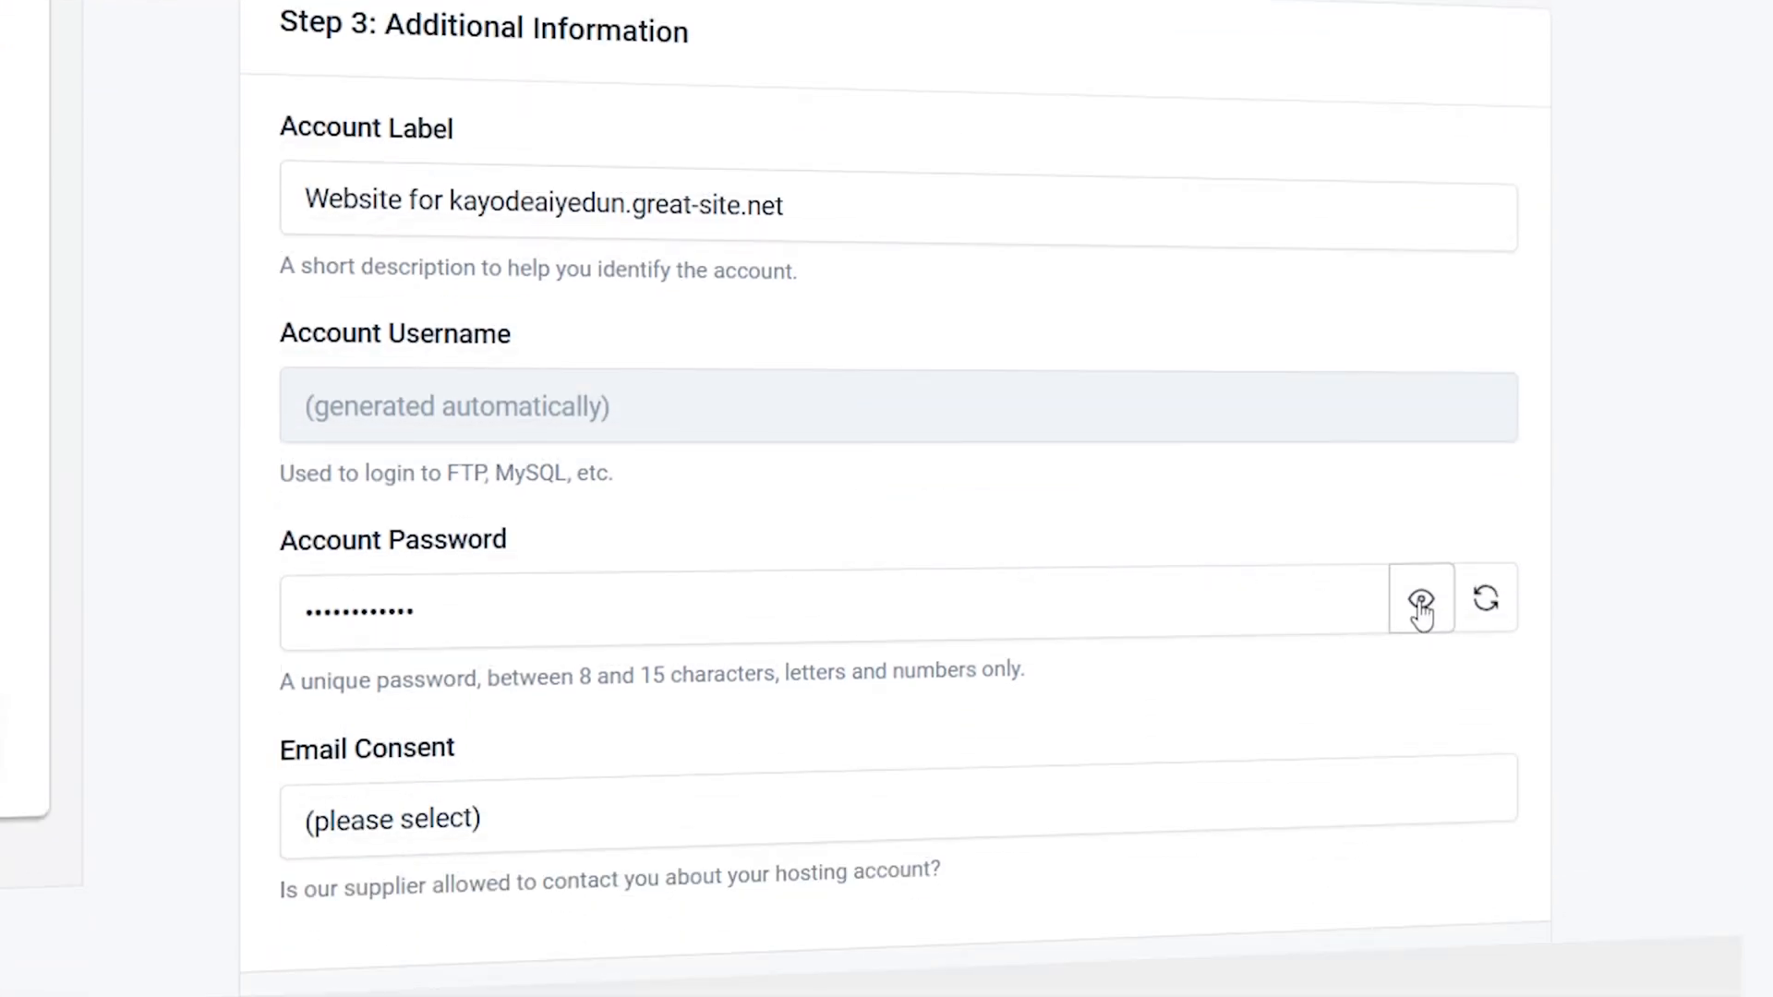
left_click(1421, 610)
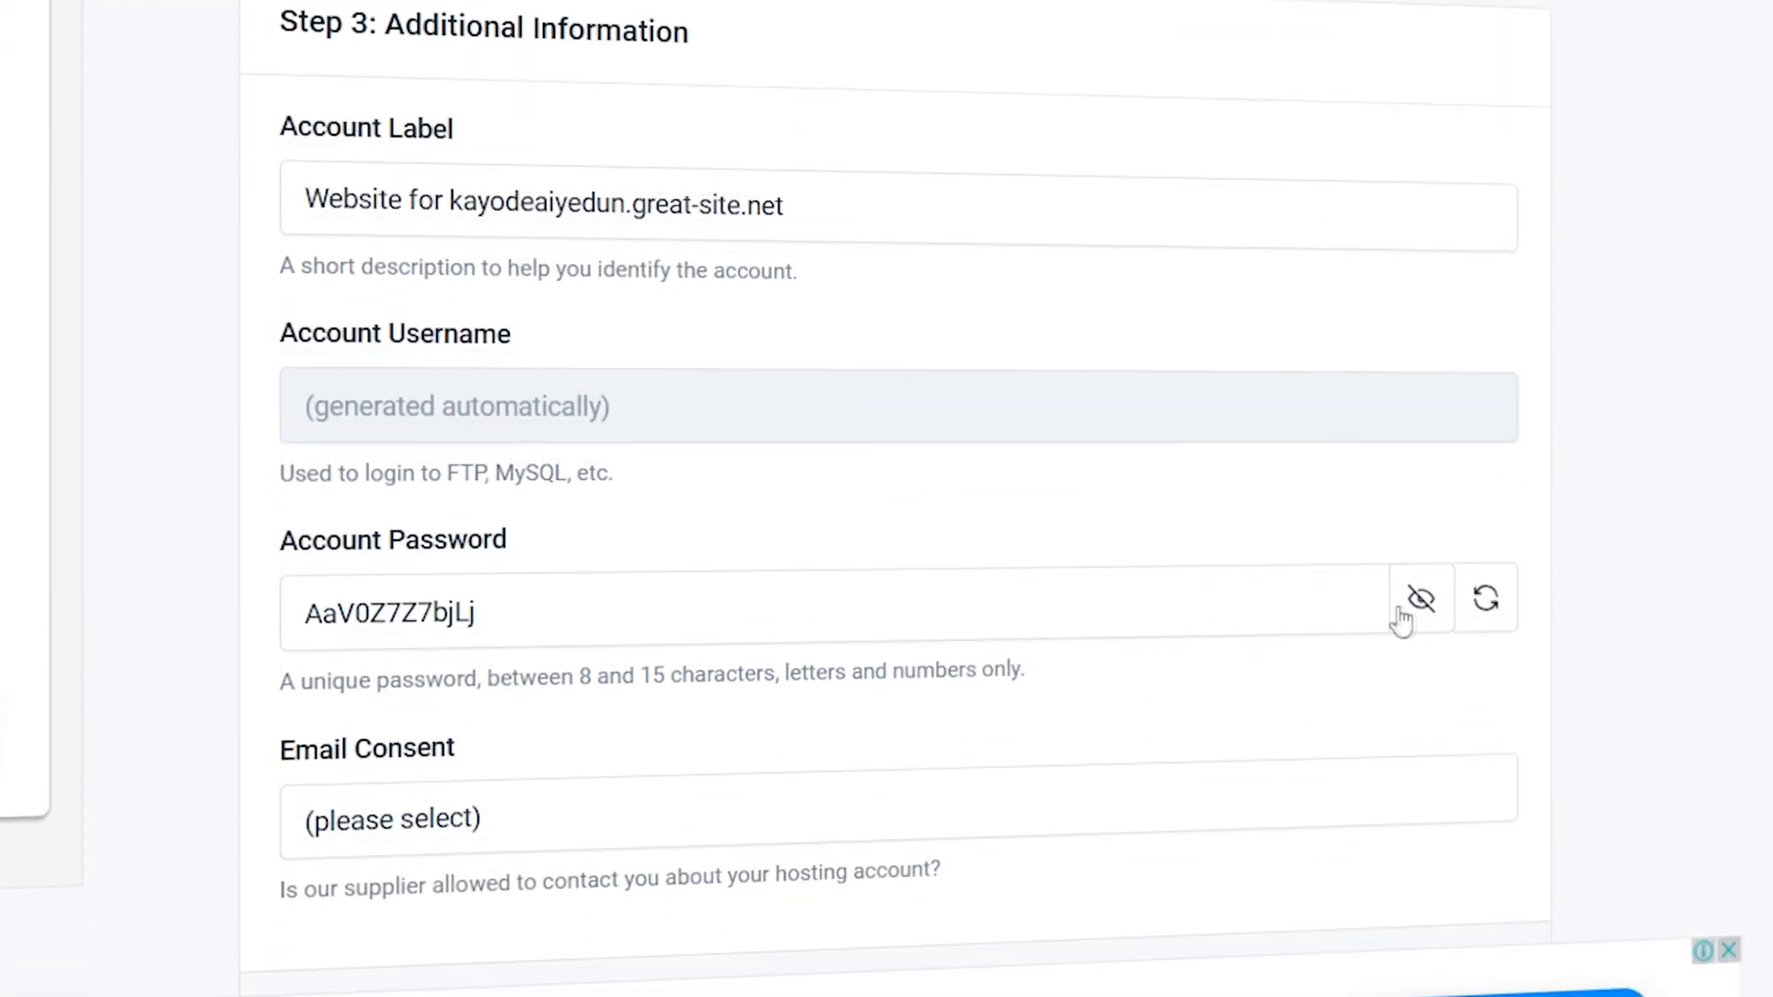
- Hide the generated account password and replace it with a self-chosen account password
left_click_drag(479, 612, 252, 619)
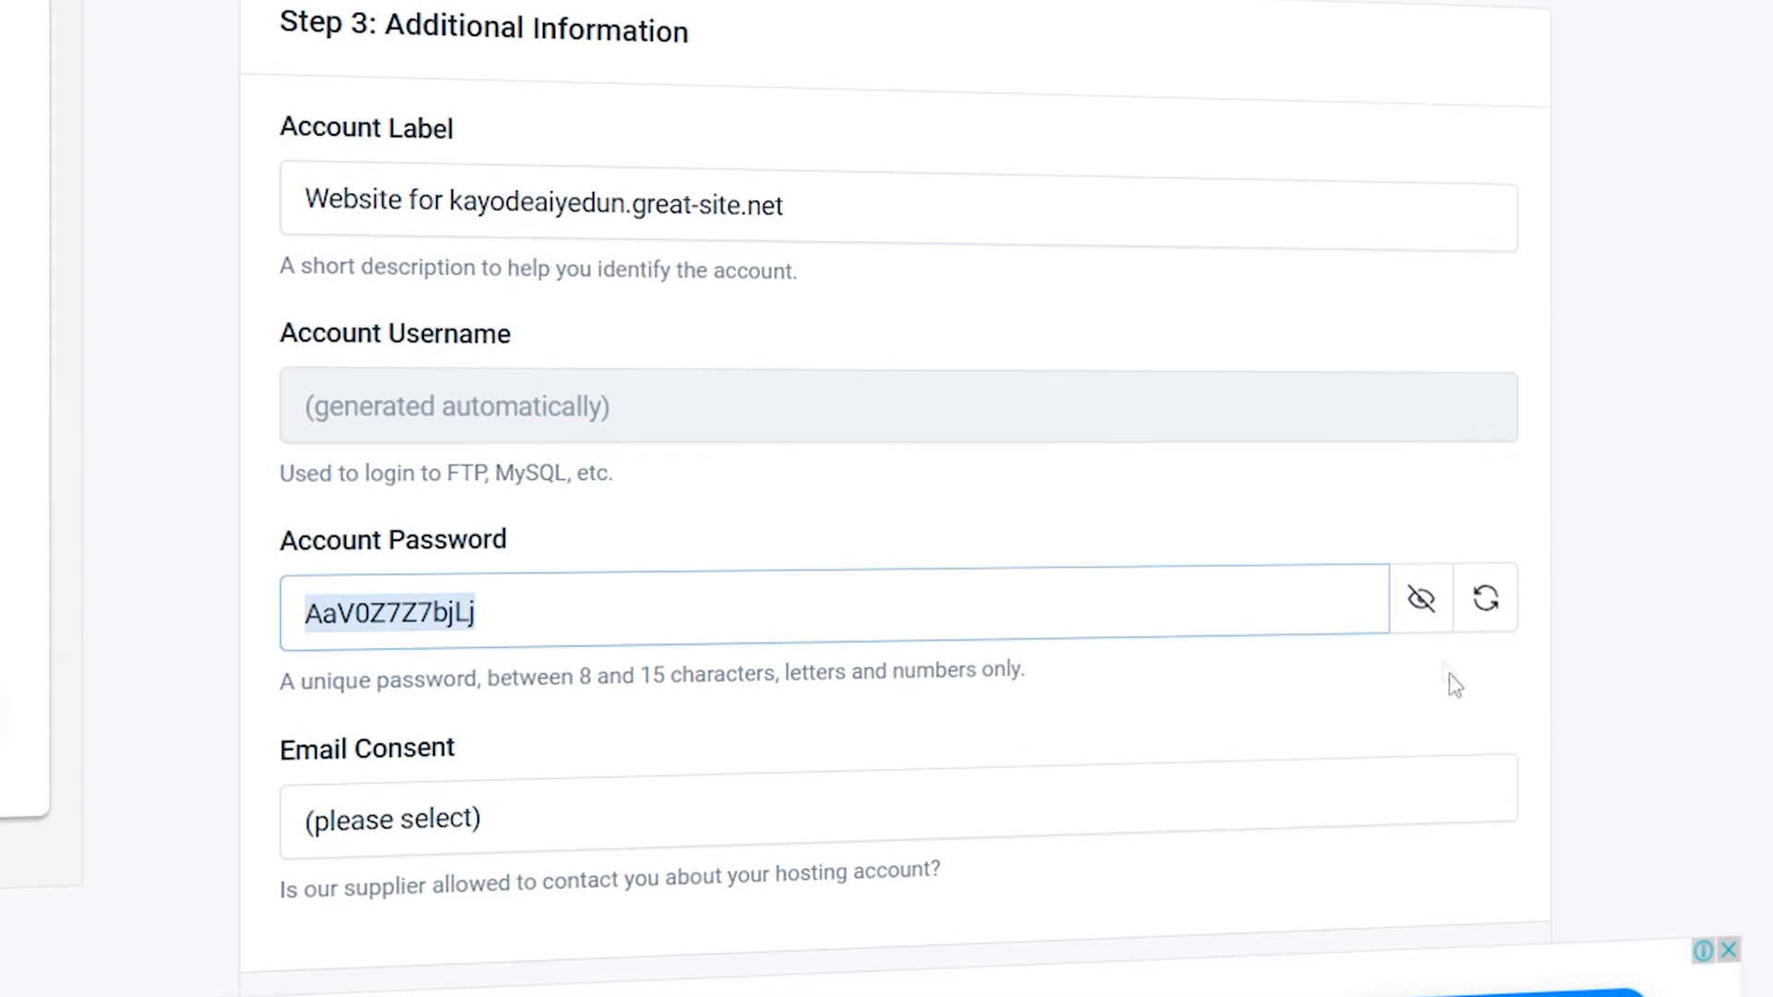
left_click(1415, 599)
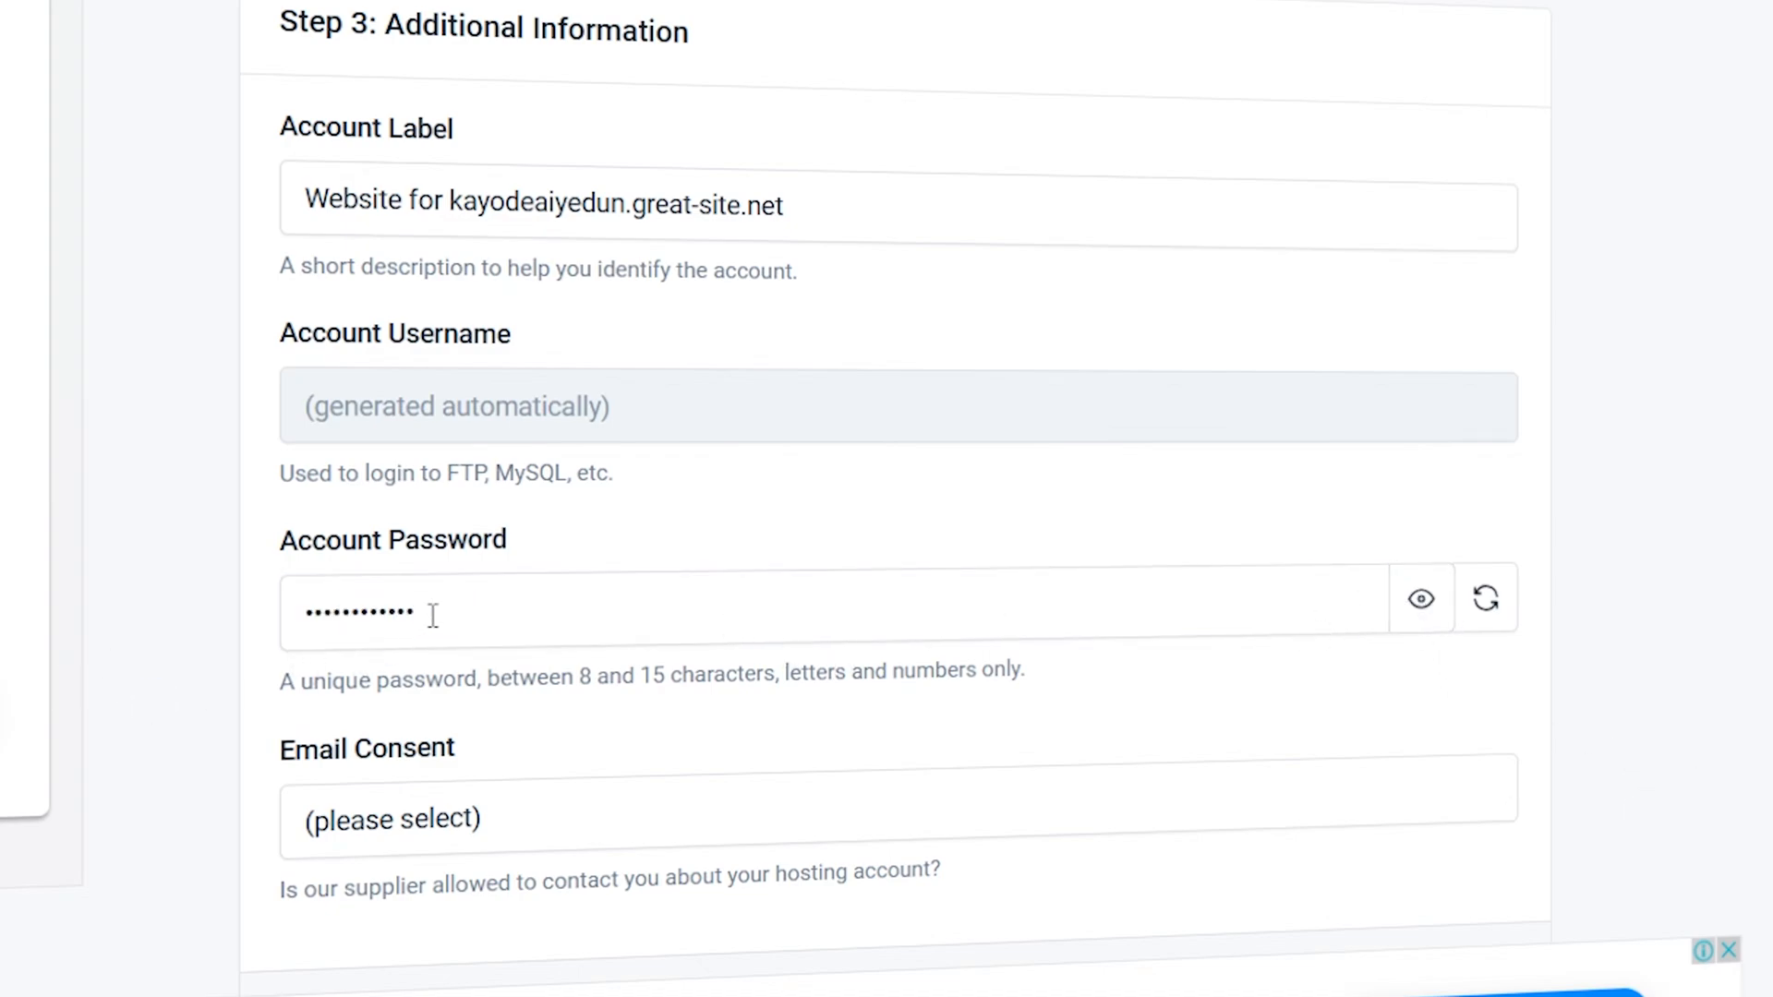
left_click_drag(431, 613, 284, 634)
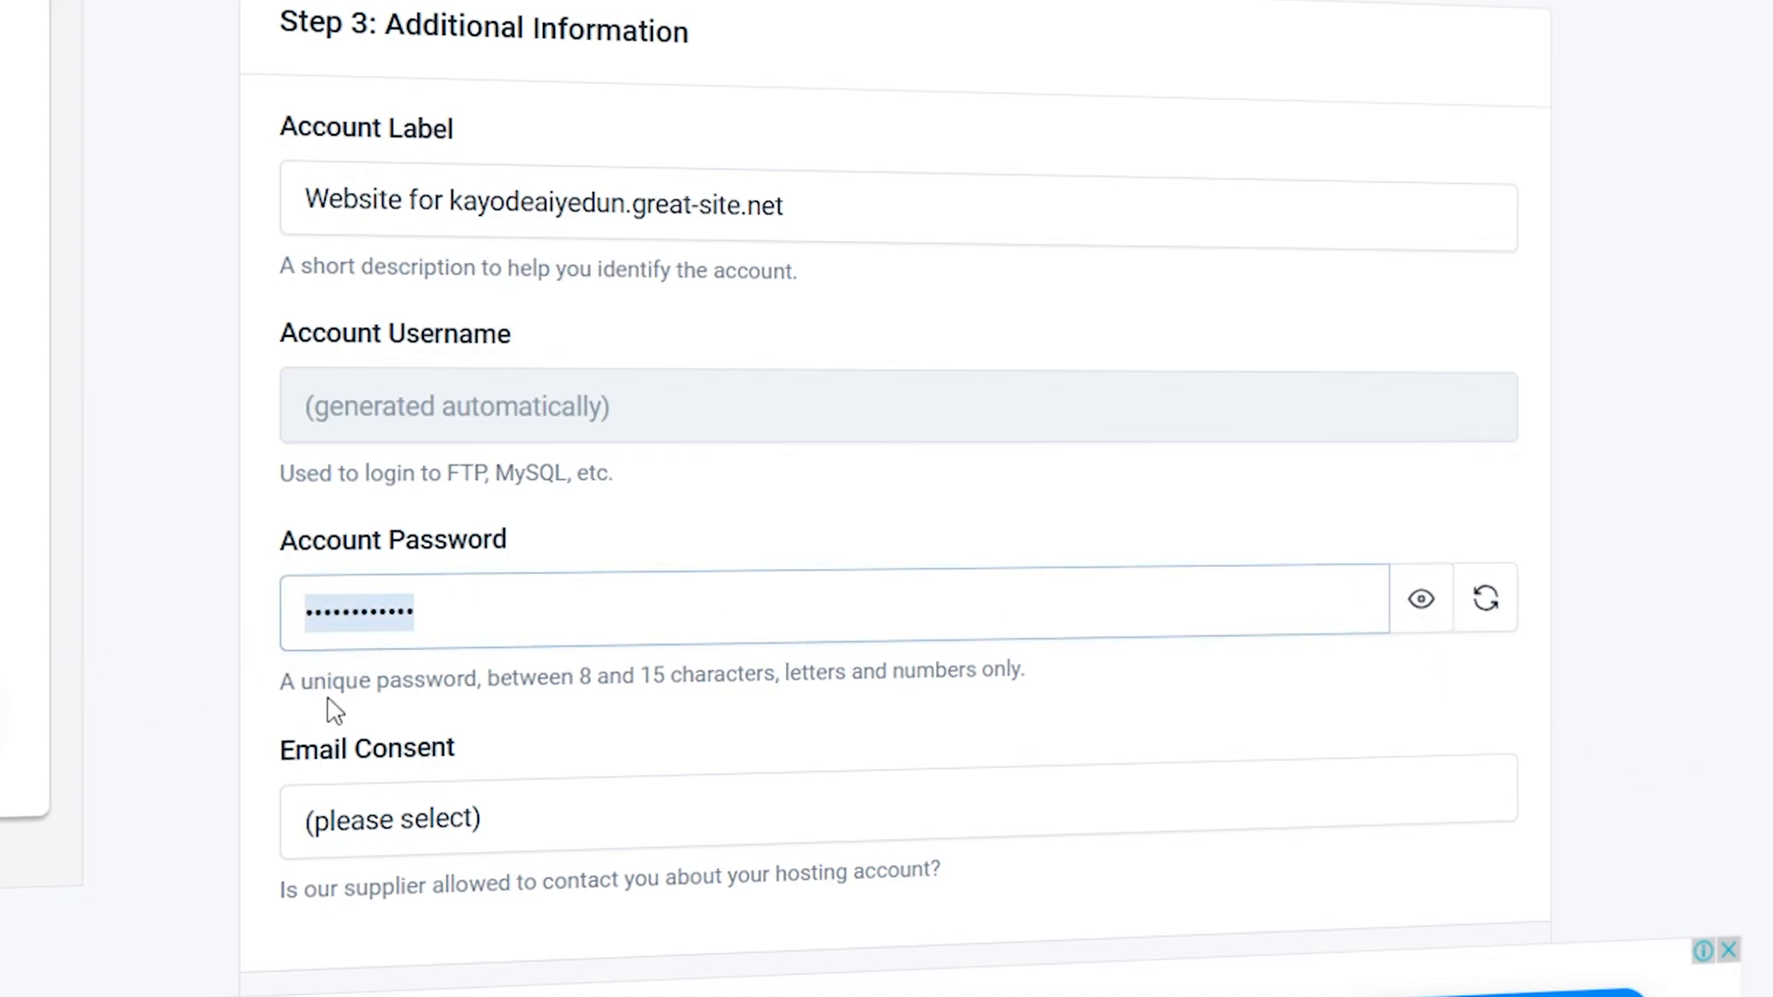
key("BackSpace")
type("k")
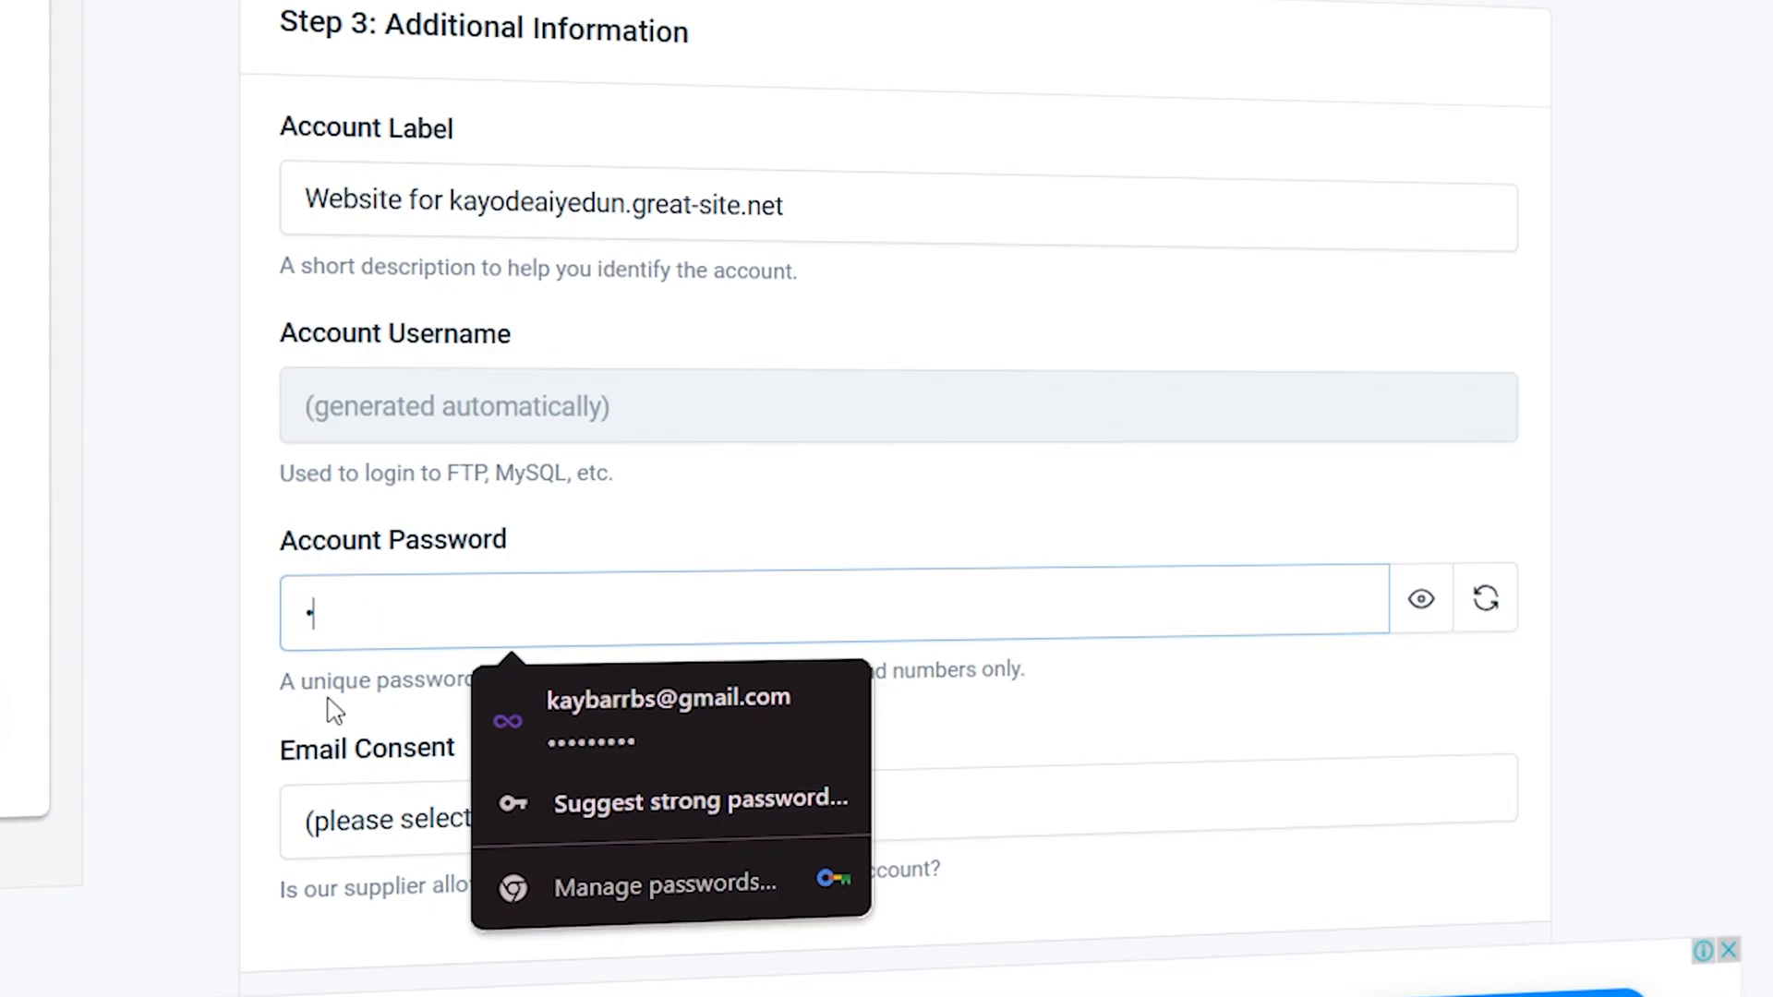
type("••••••")
left_click(933, 486)
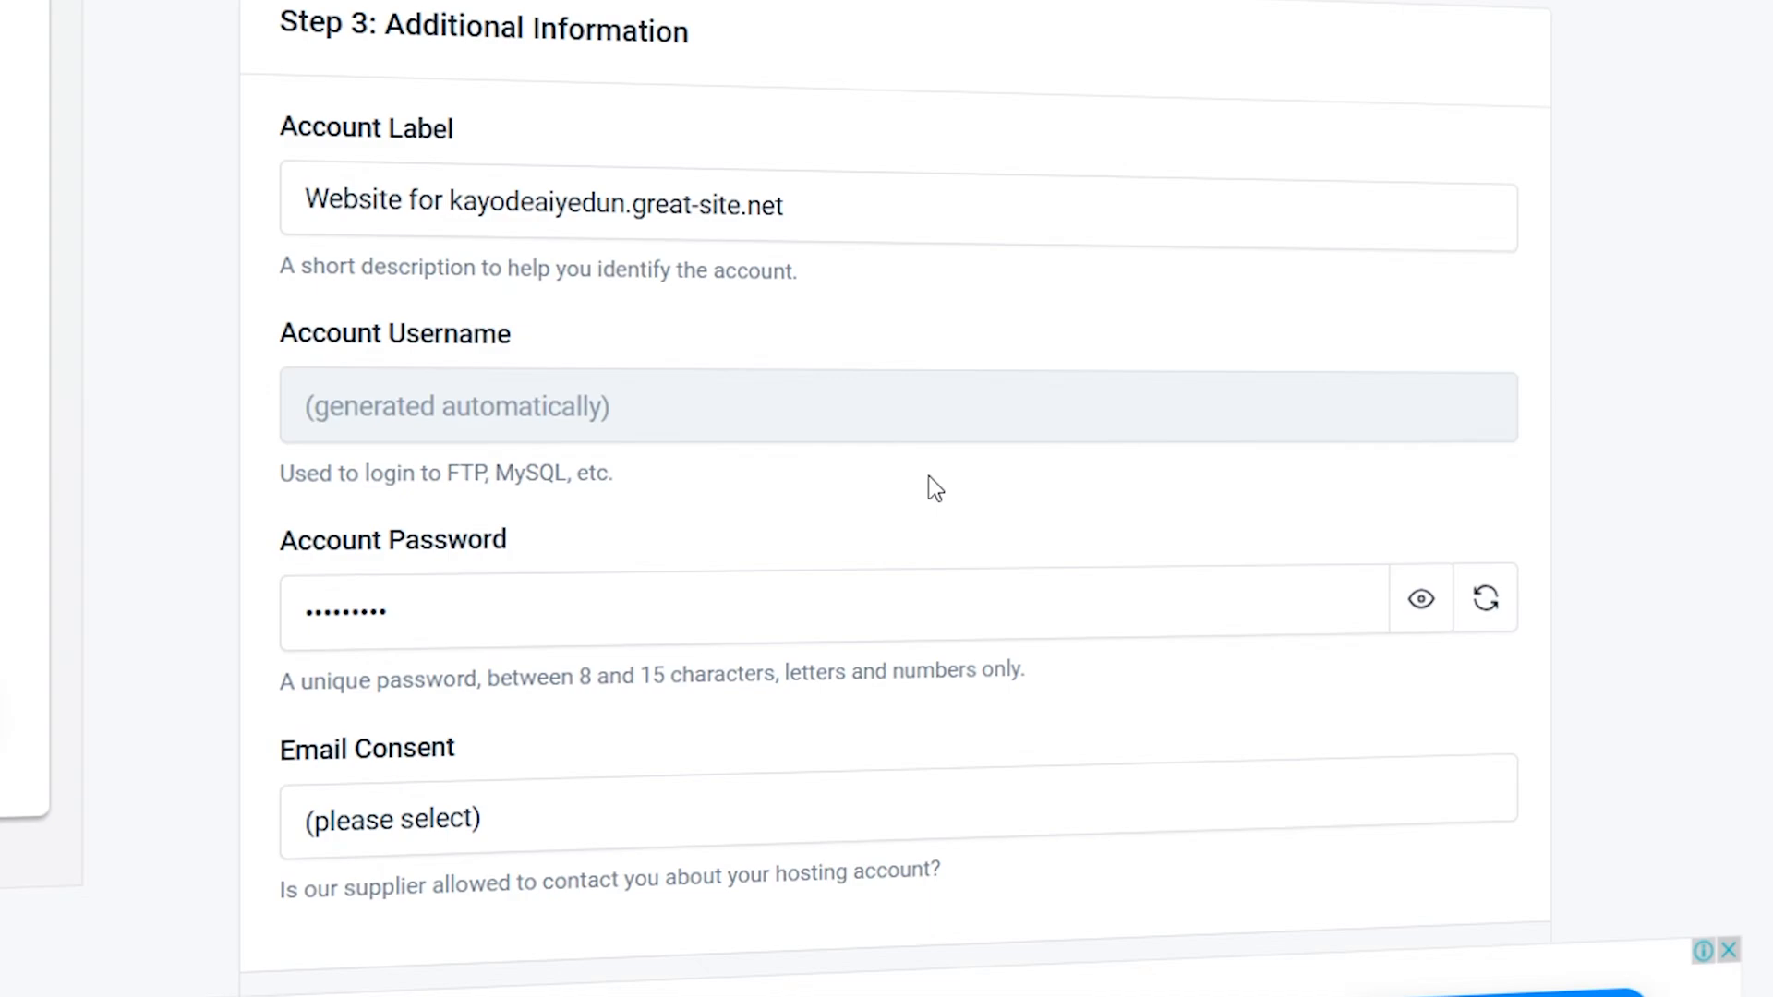
- Set the email consent to I Approve and check the additional account information
left_click(687, 822)
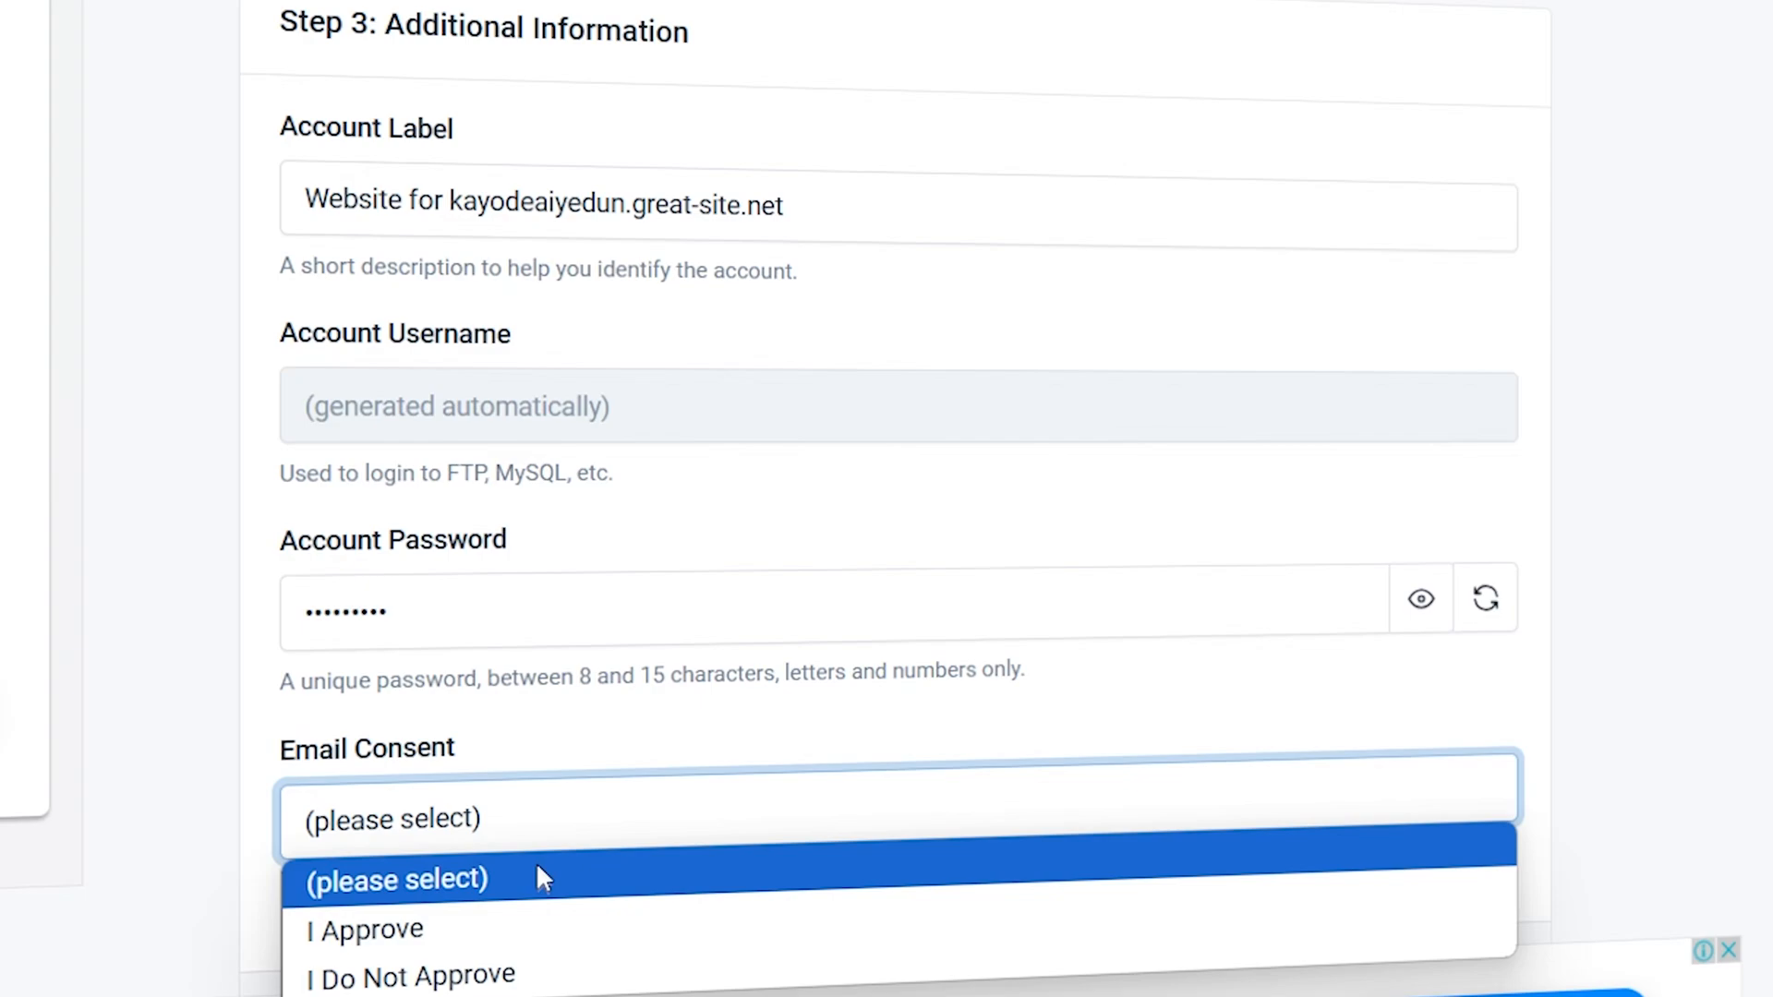
left_click(522, 935)
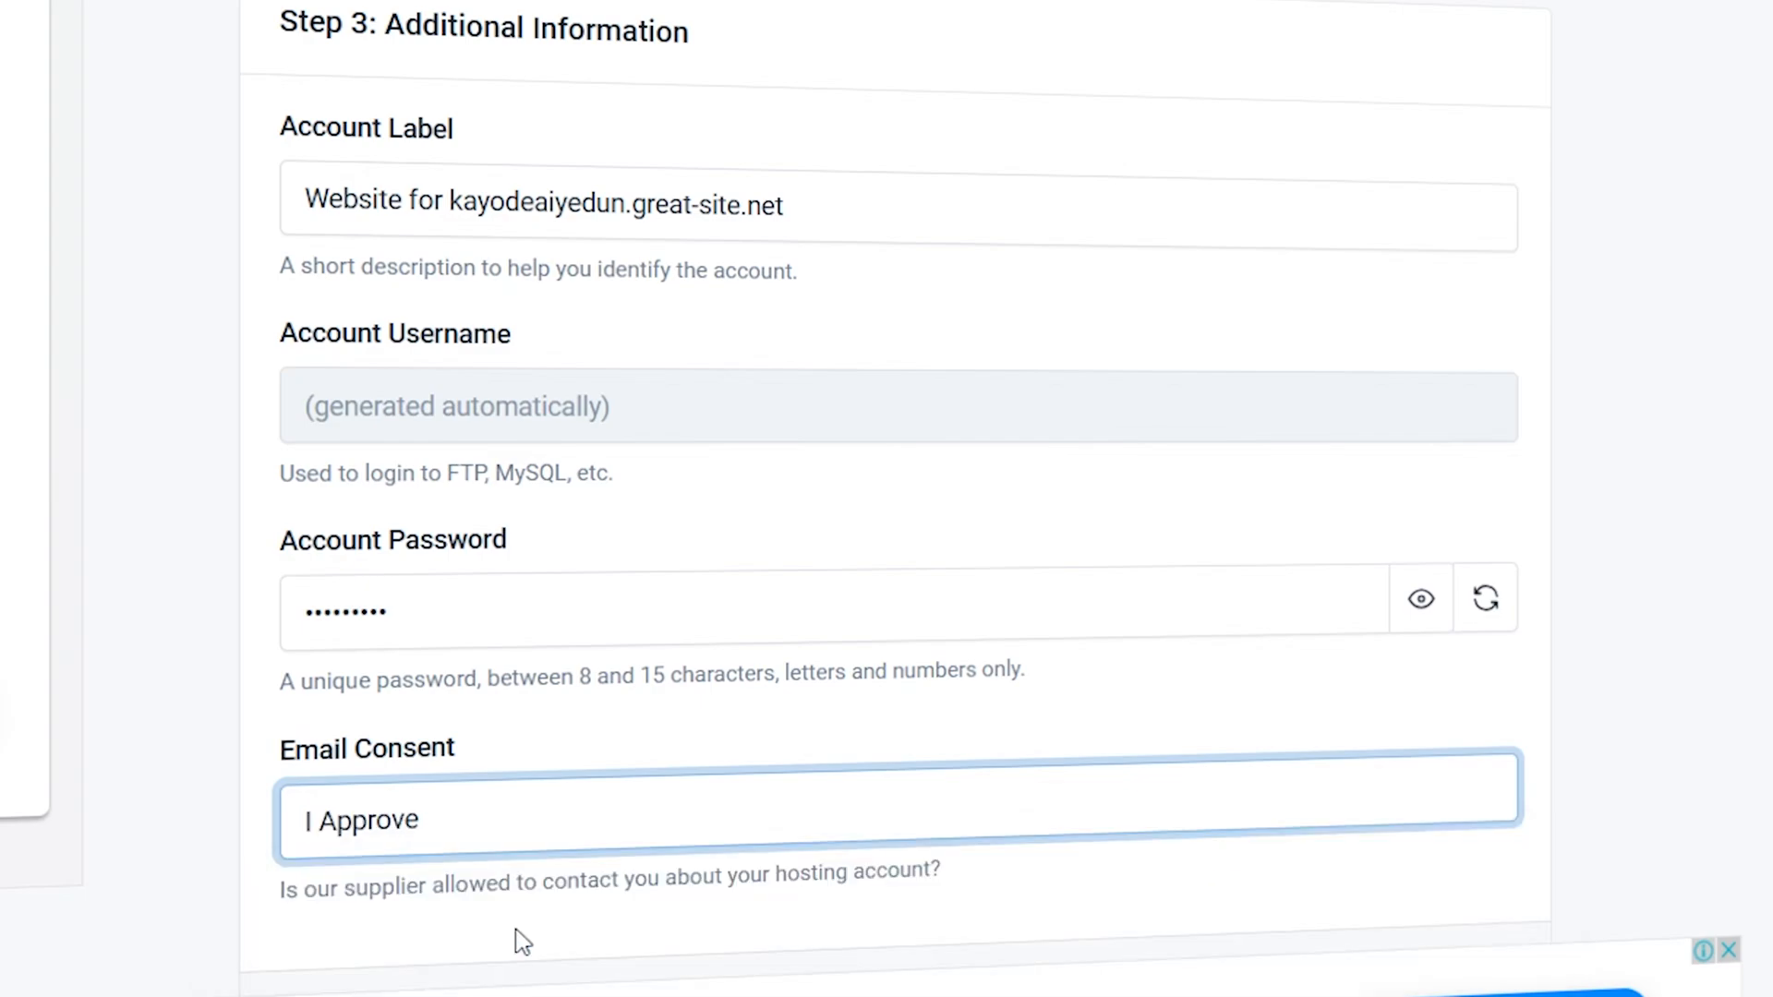
scroll(388, 753, "up", 2)
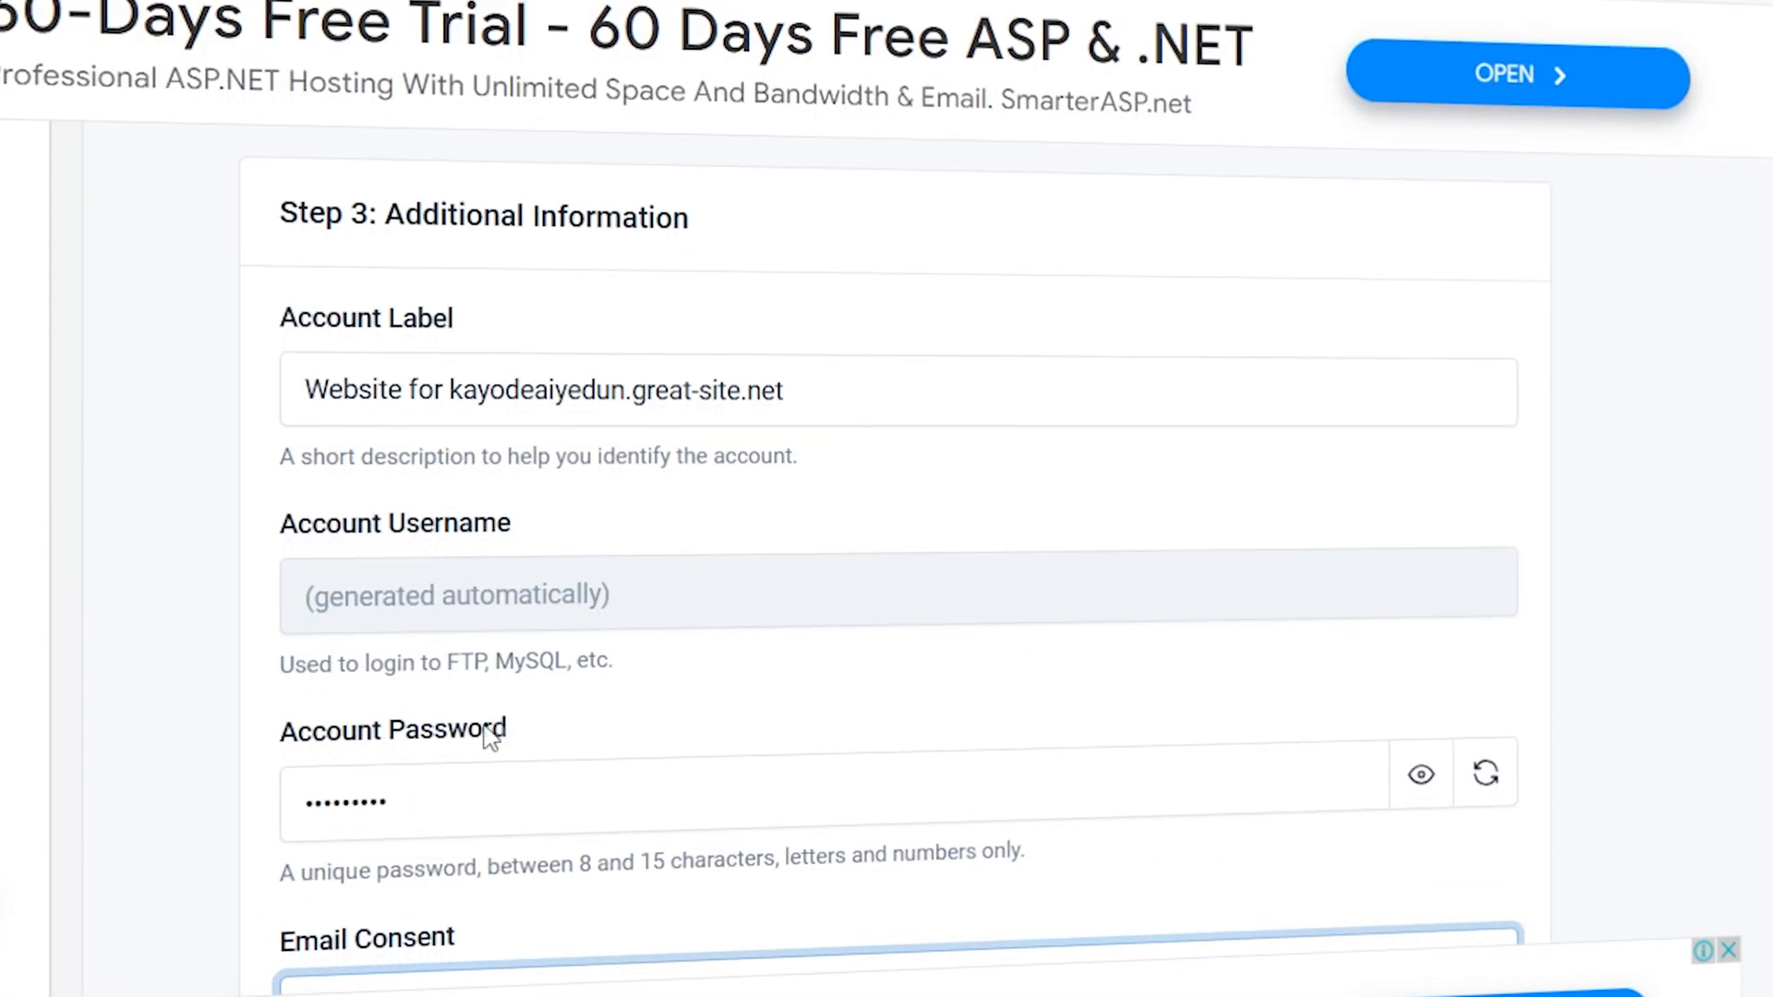
scroll(753, 551, "down", 3)
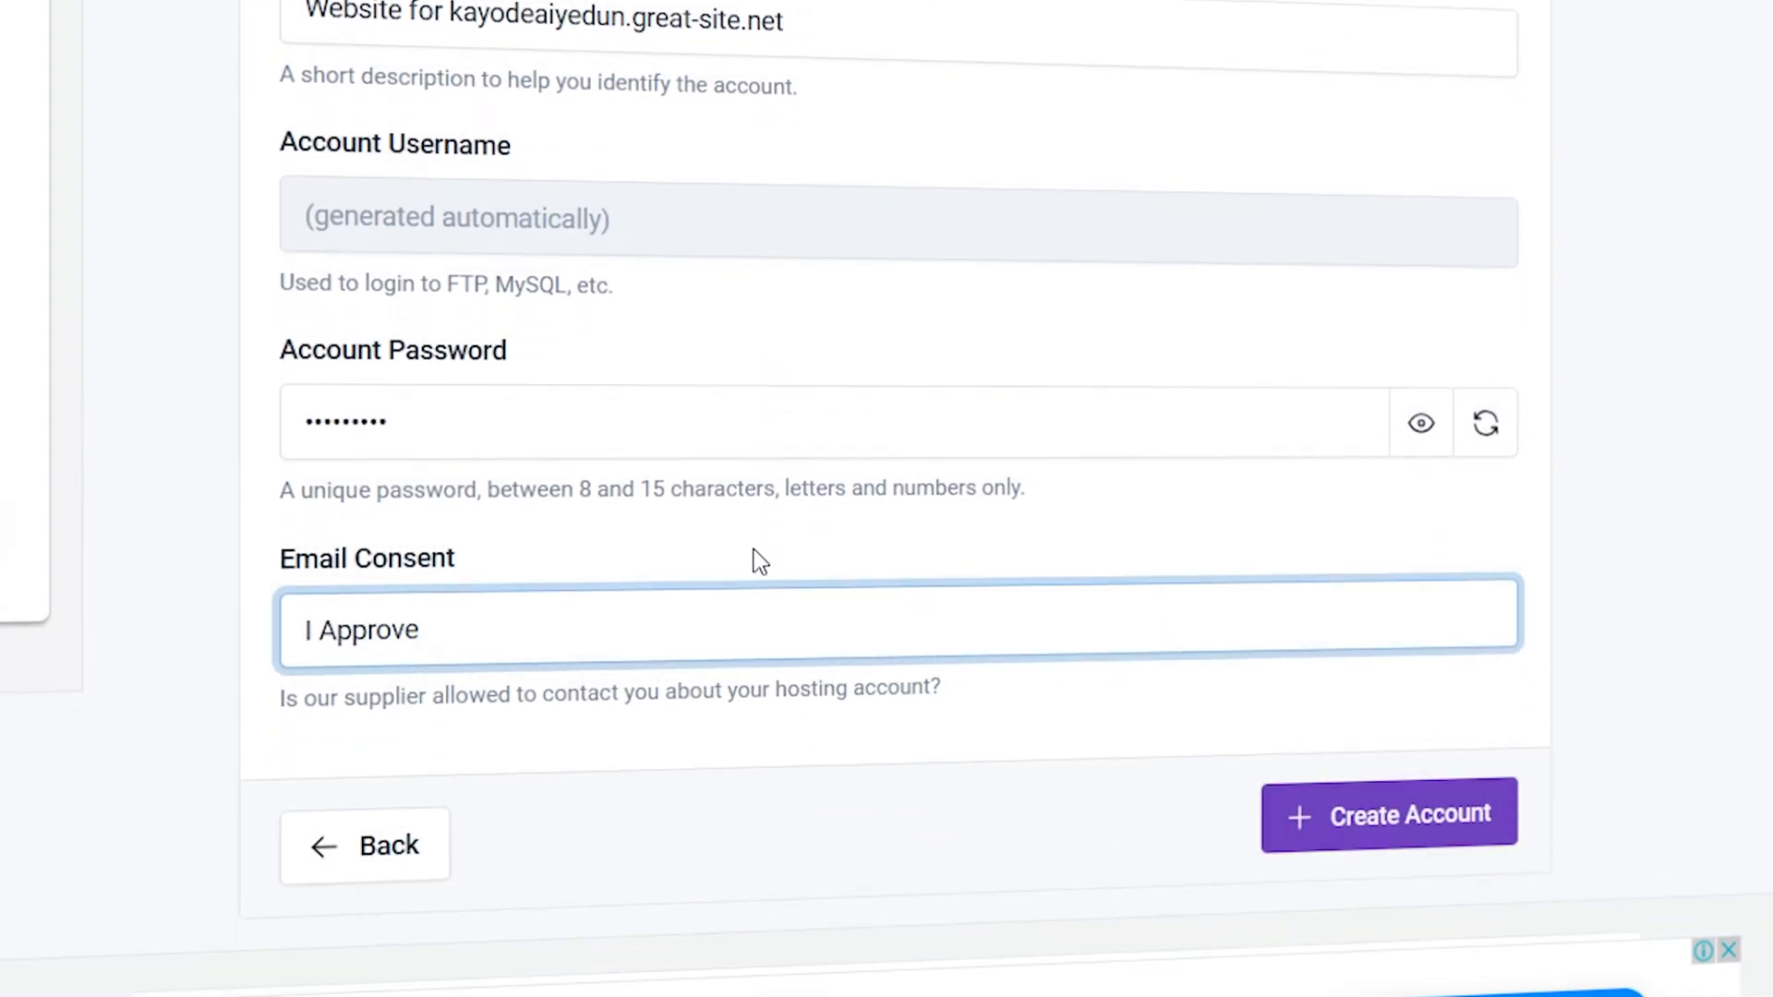
- Create the hosting account and save its login details in the browser's password manager
left_click(1437, 818)
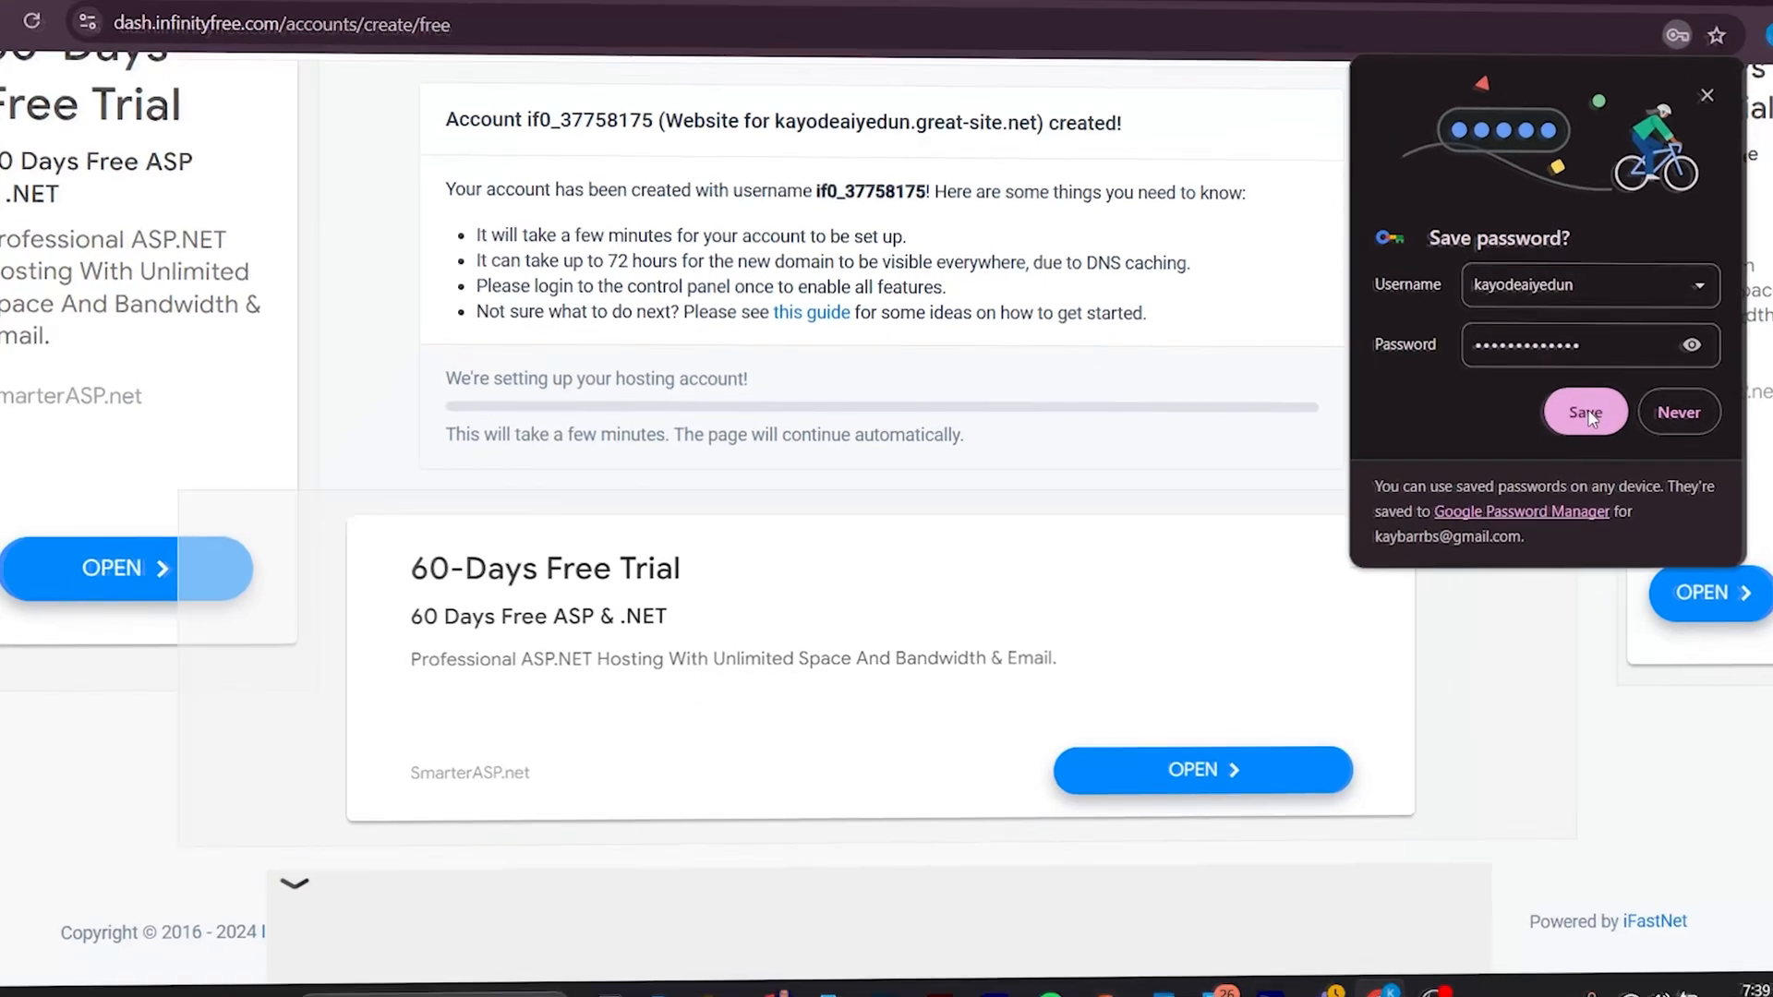
left_click(1585, 411)
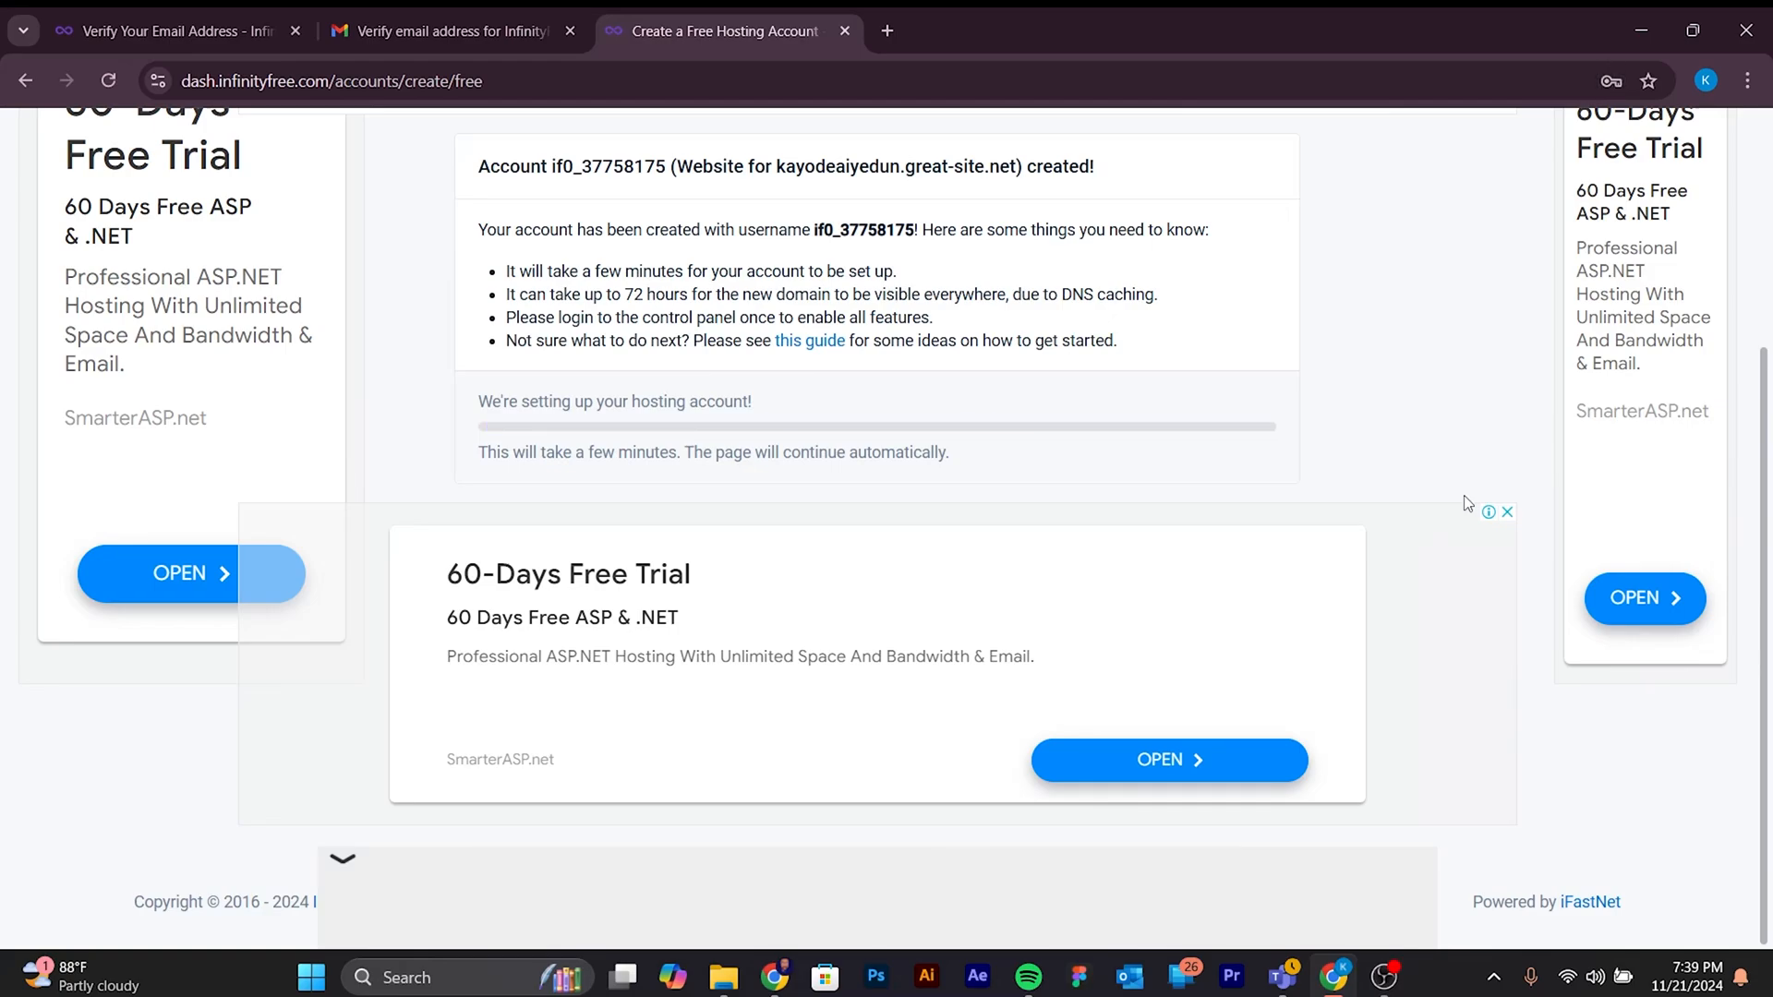
scroll(1251, 489, "up", 1)
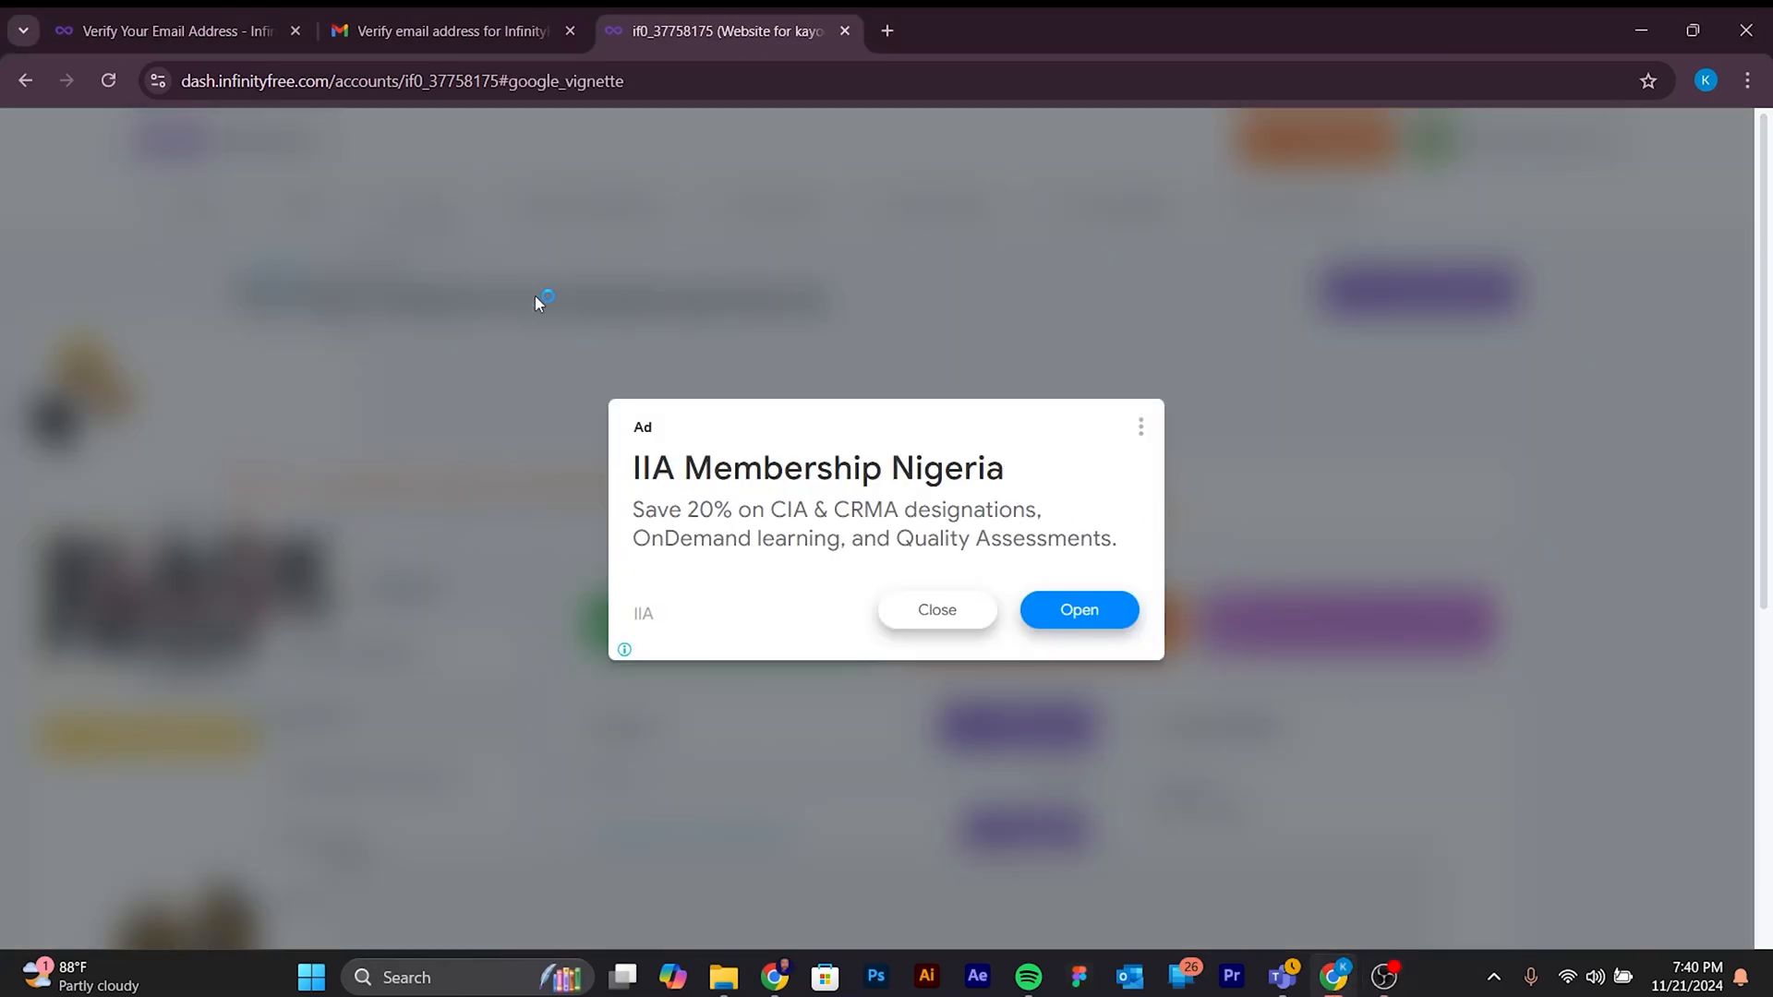
- Close the advertisement covering the new account's page and open the account's control panel
left_click(963, 617)
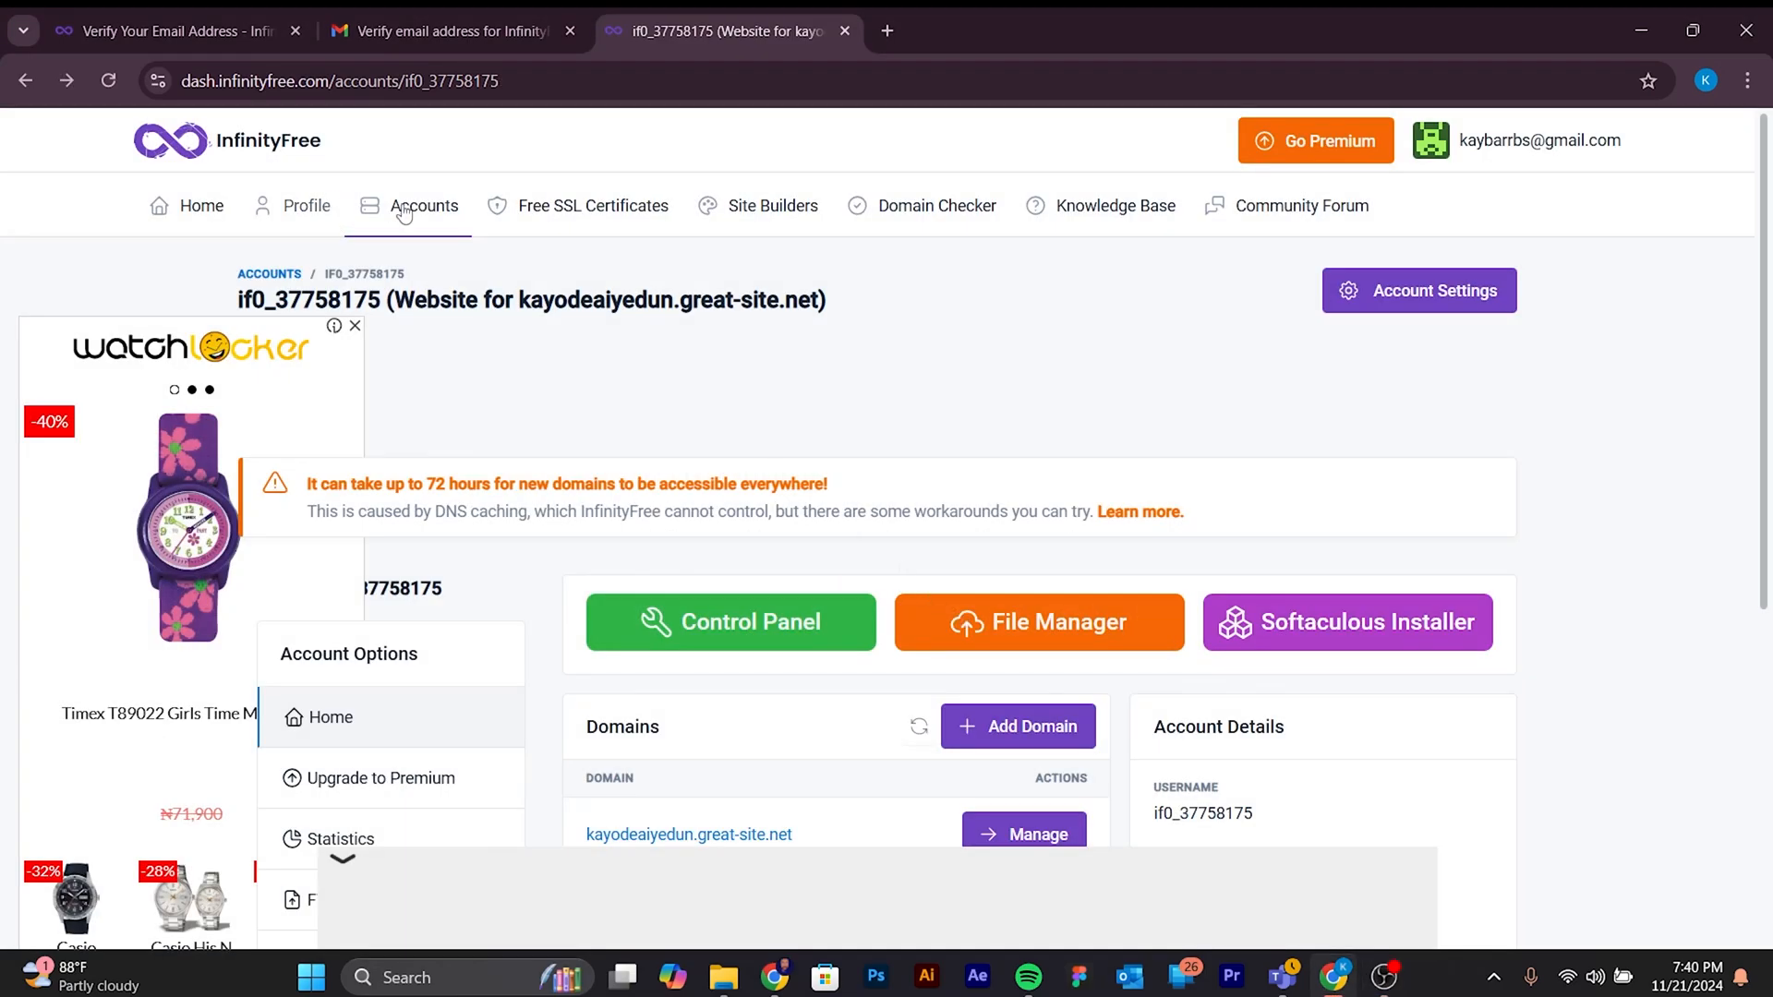
left_click_drag(521, 300, 815, 300)
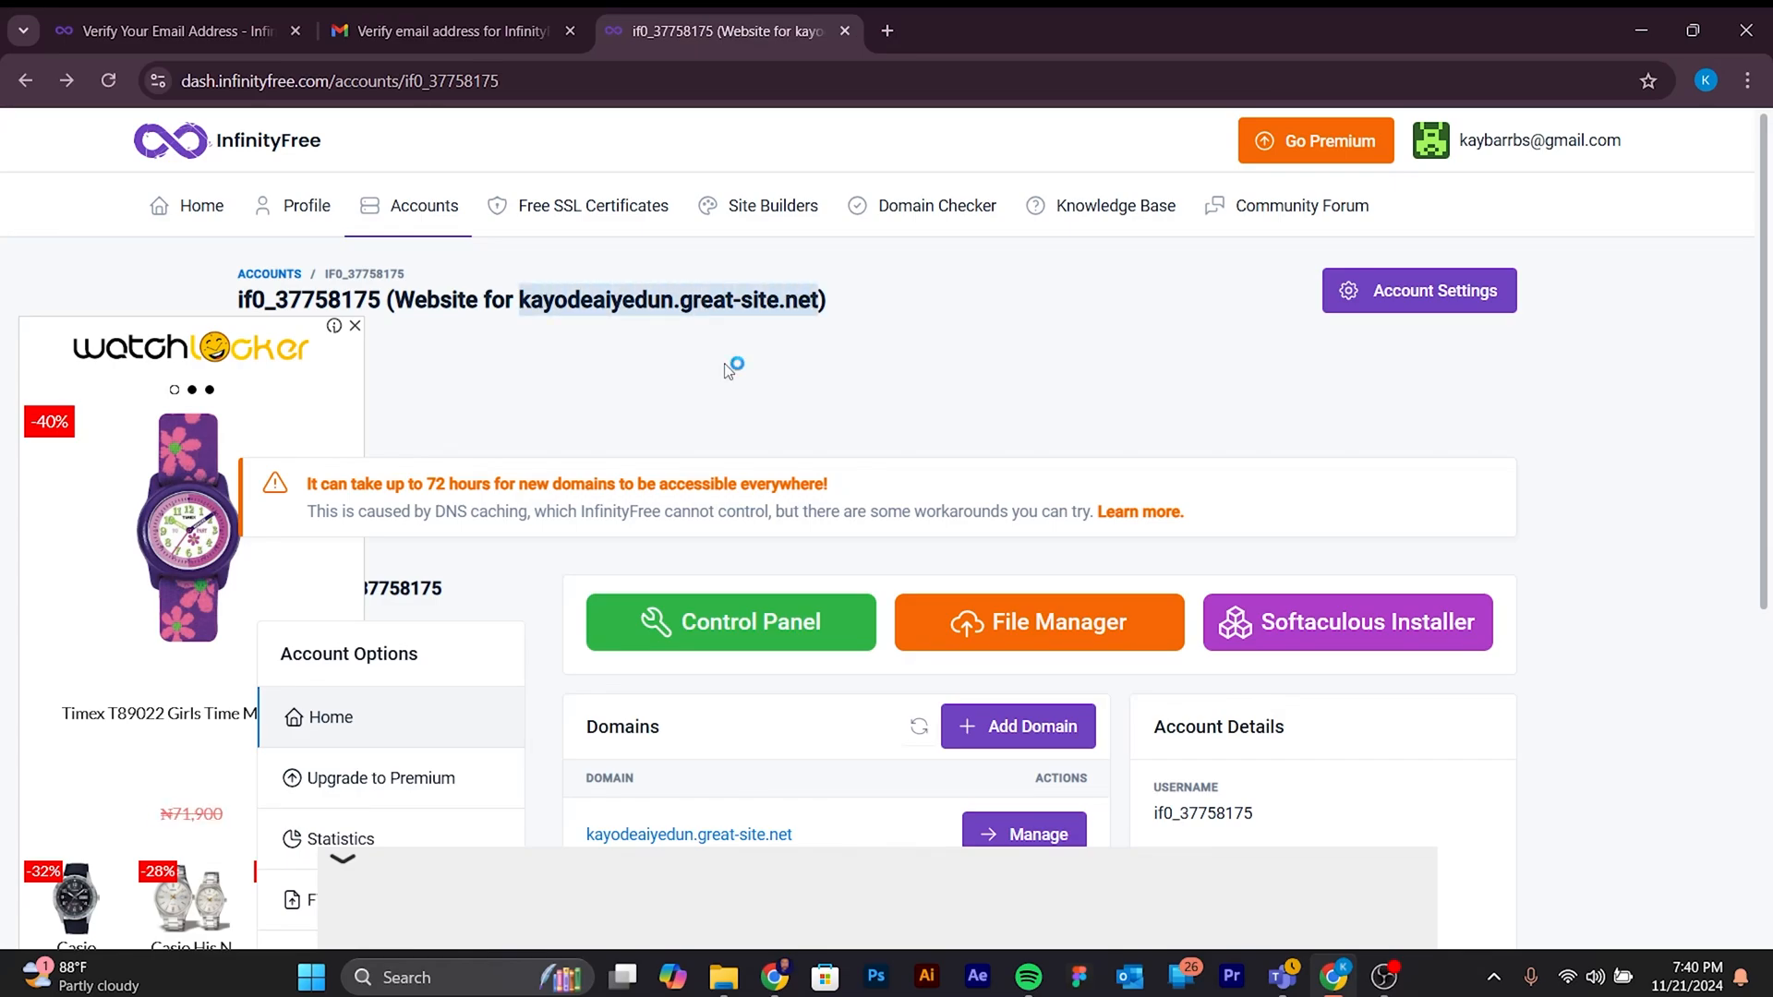
scroll(746, 420, "down", 2)
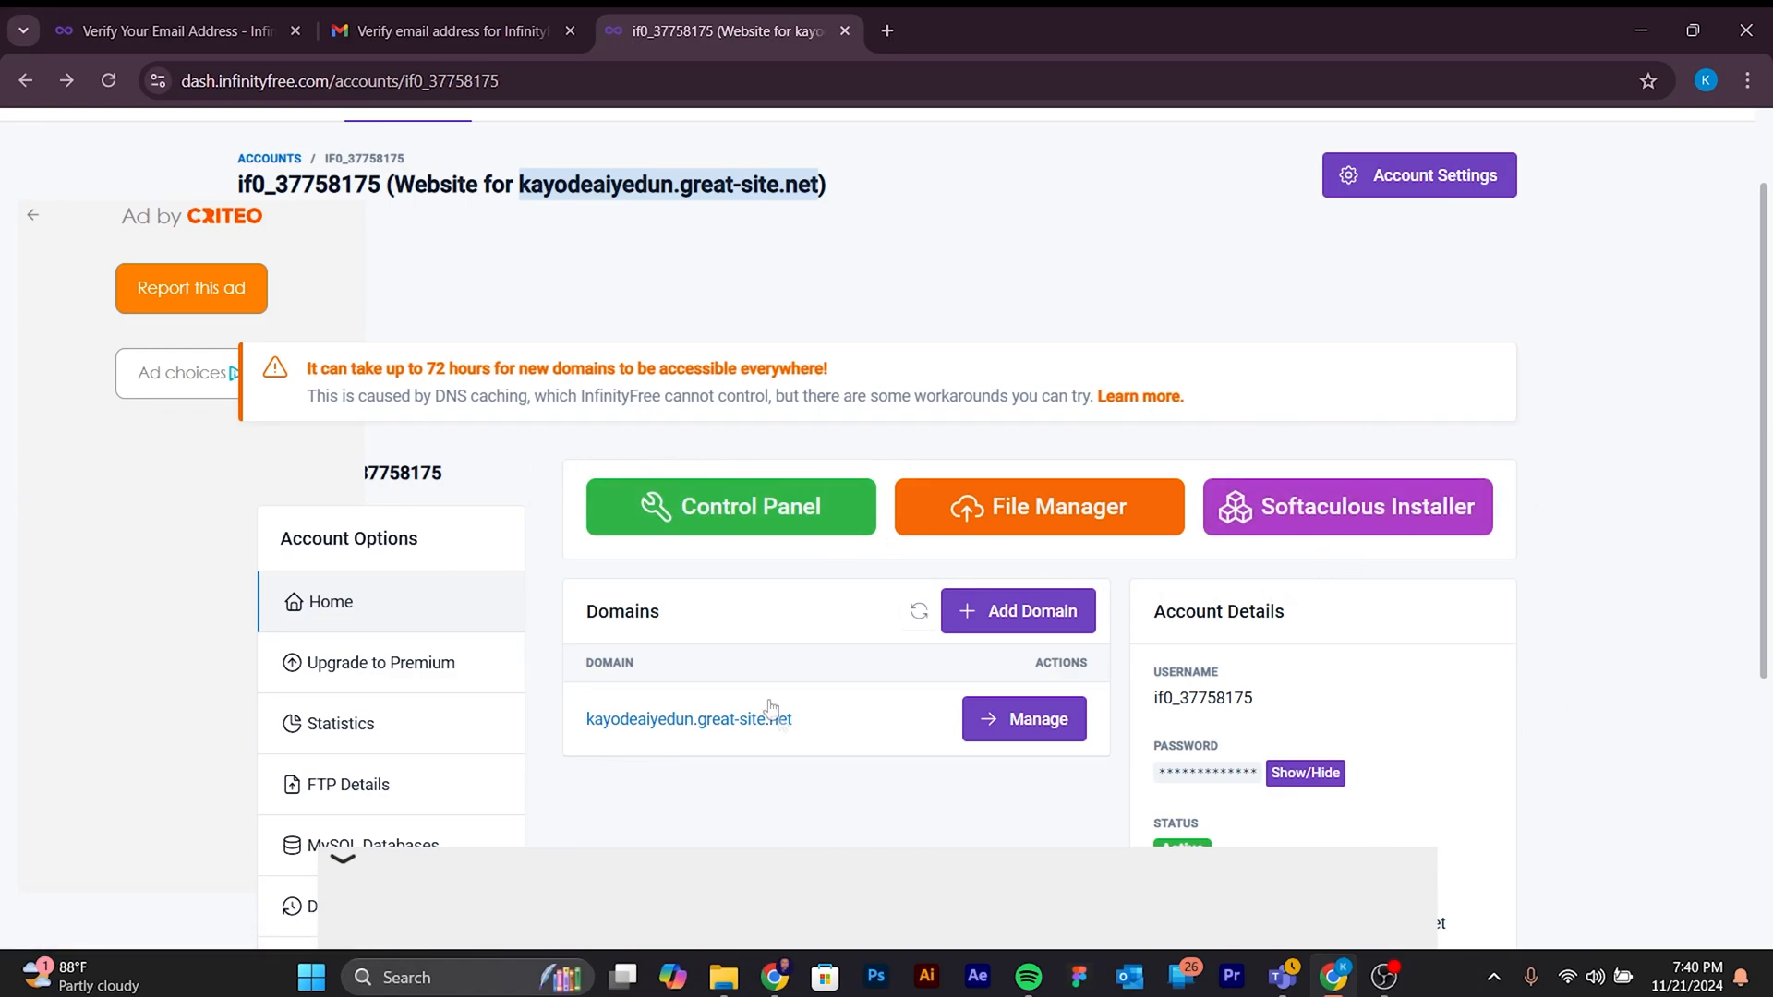
left_click(775, 522)
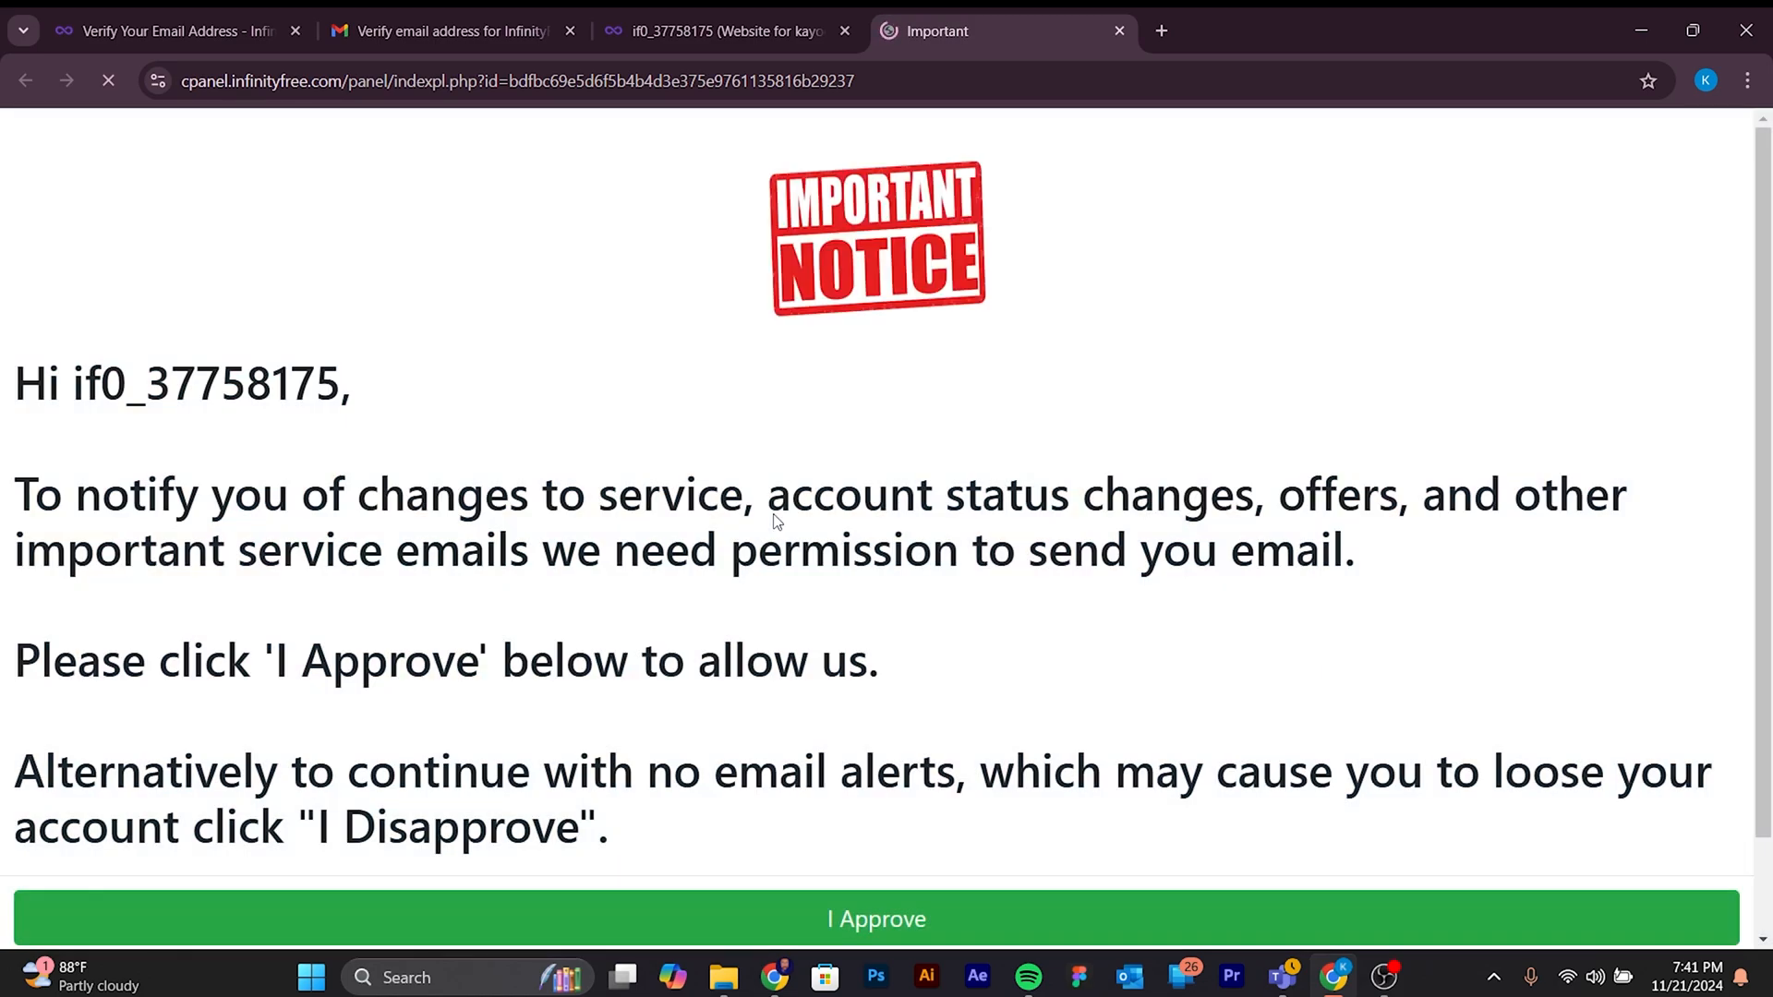
- Read the important notice about service emails and approve receiving them
scroll(840, 619, "down", 1)
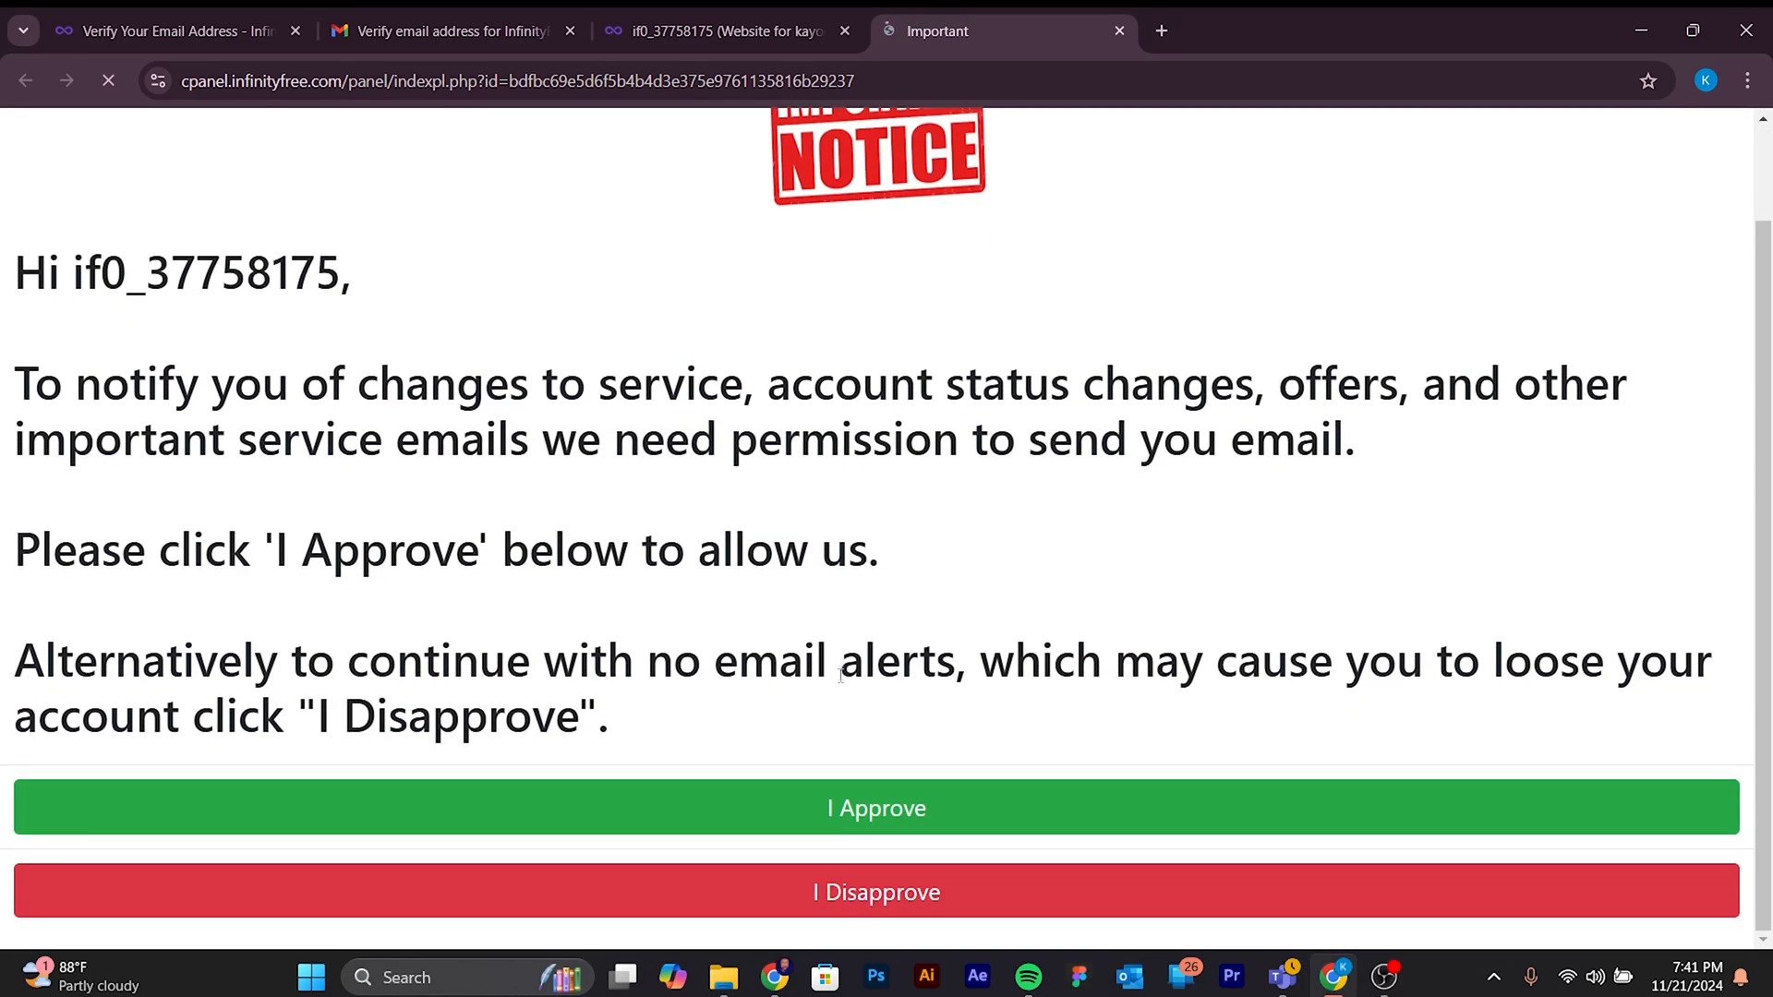
scroll(671, 742, "up", 1)
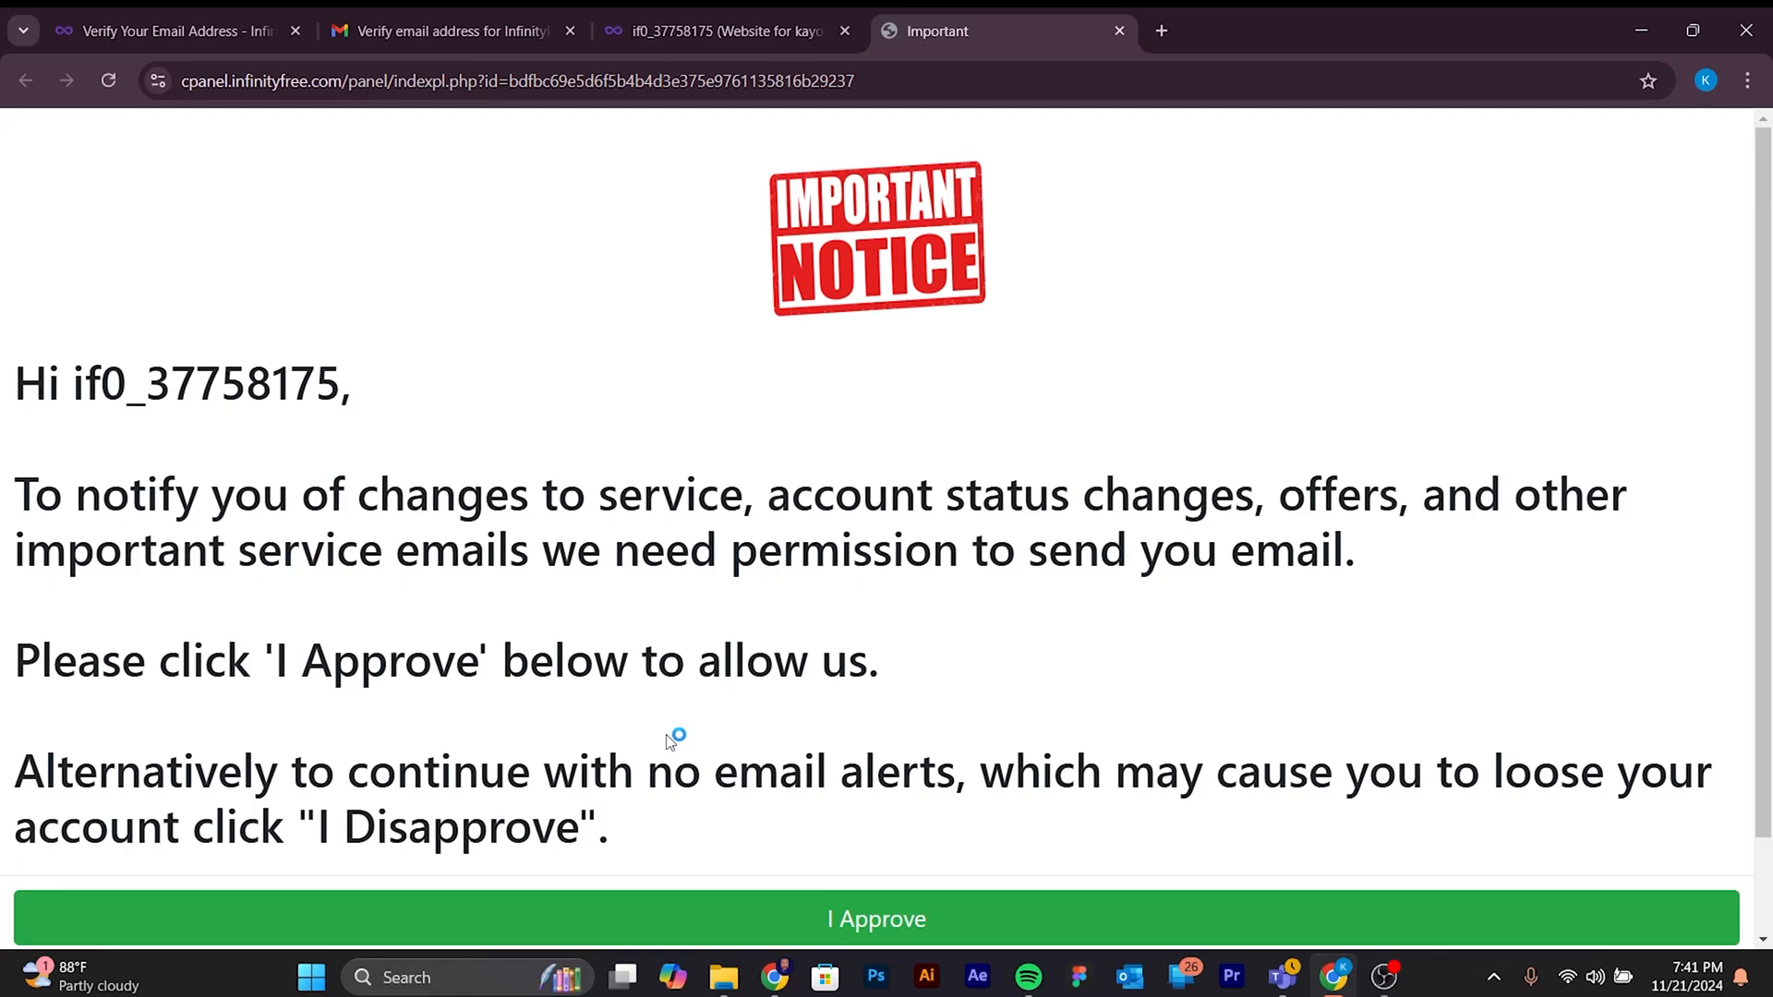
scroll(671, 740, "down", 1)
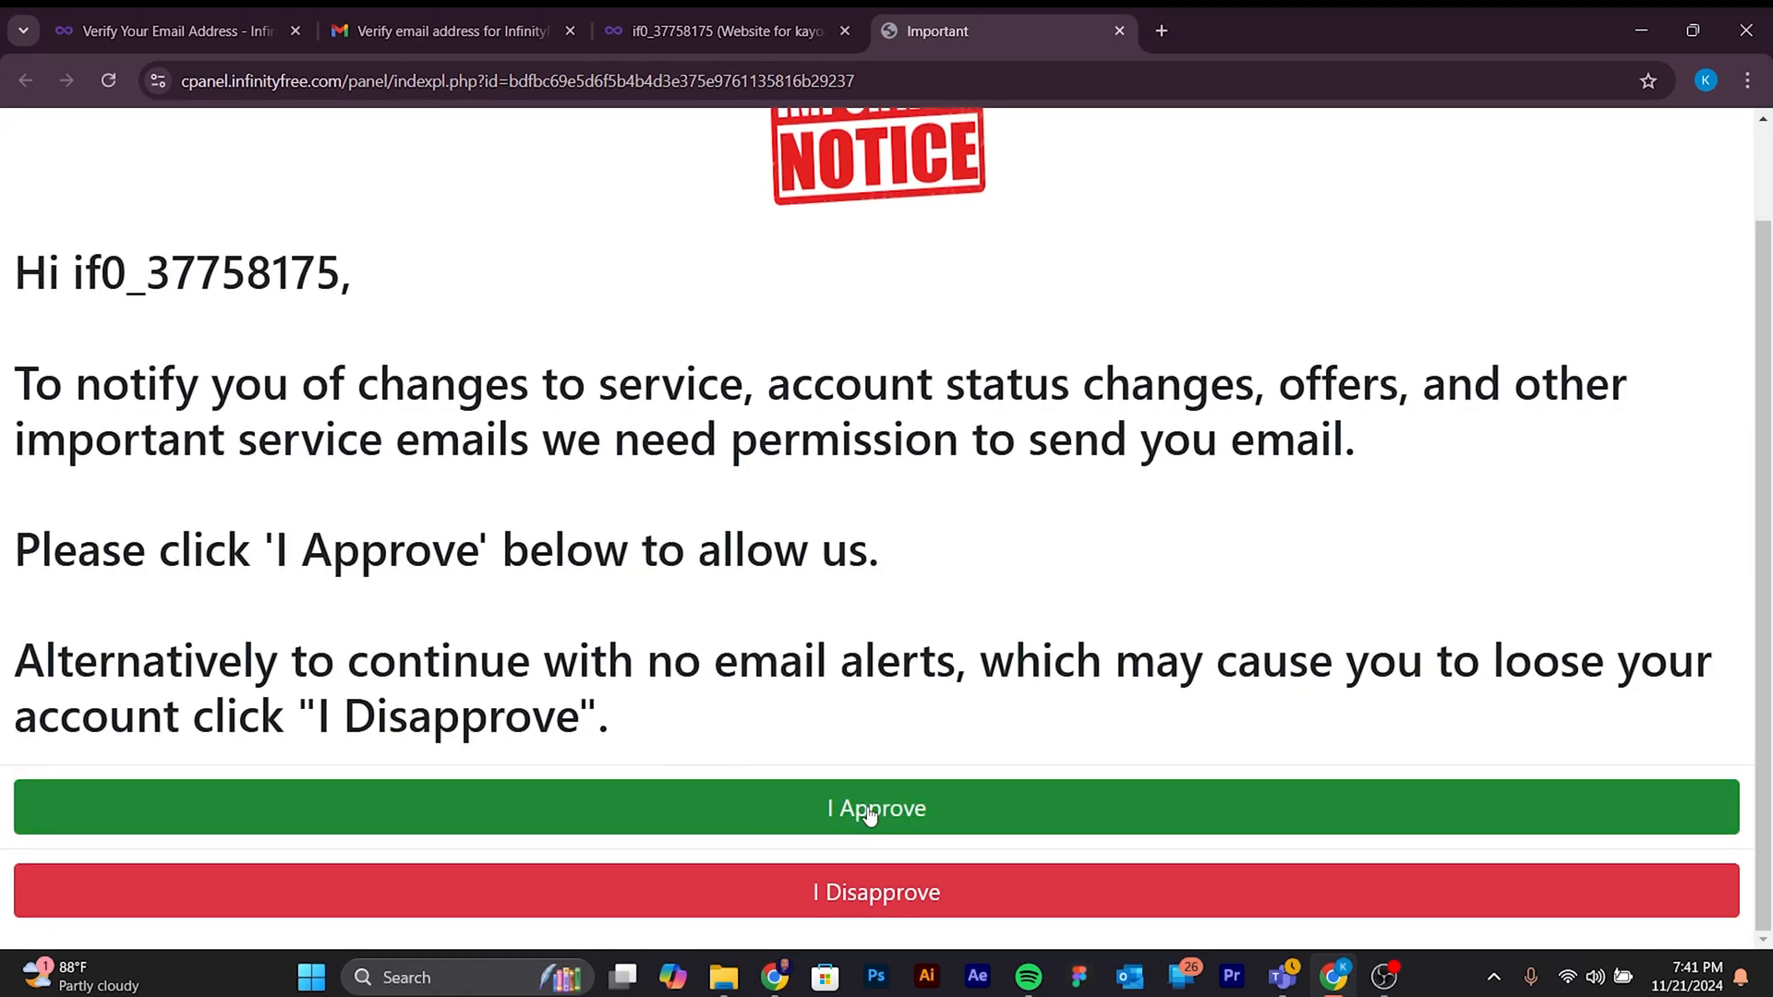
left_click(870, 811)
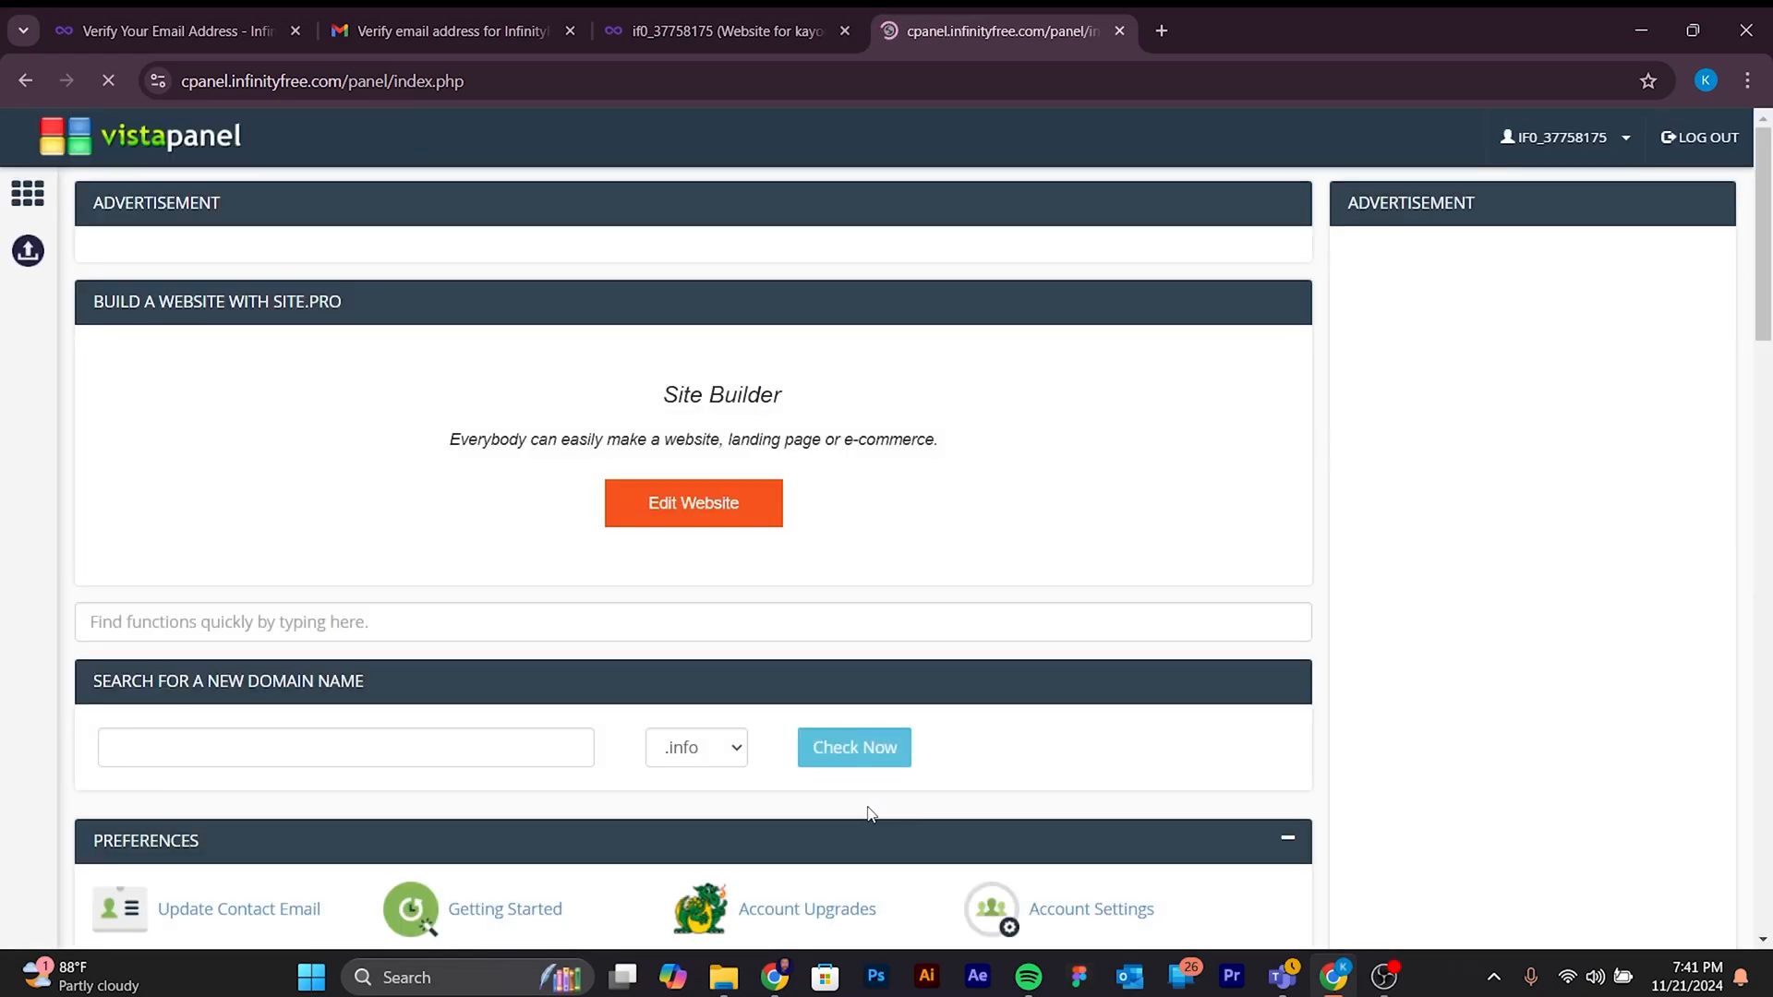
- Look through the control panel's Preferences, Files and Databases sections
scroll(830, 666, "down", 3)
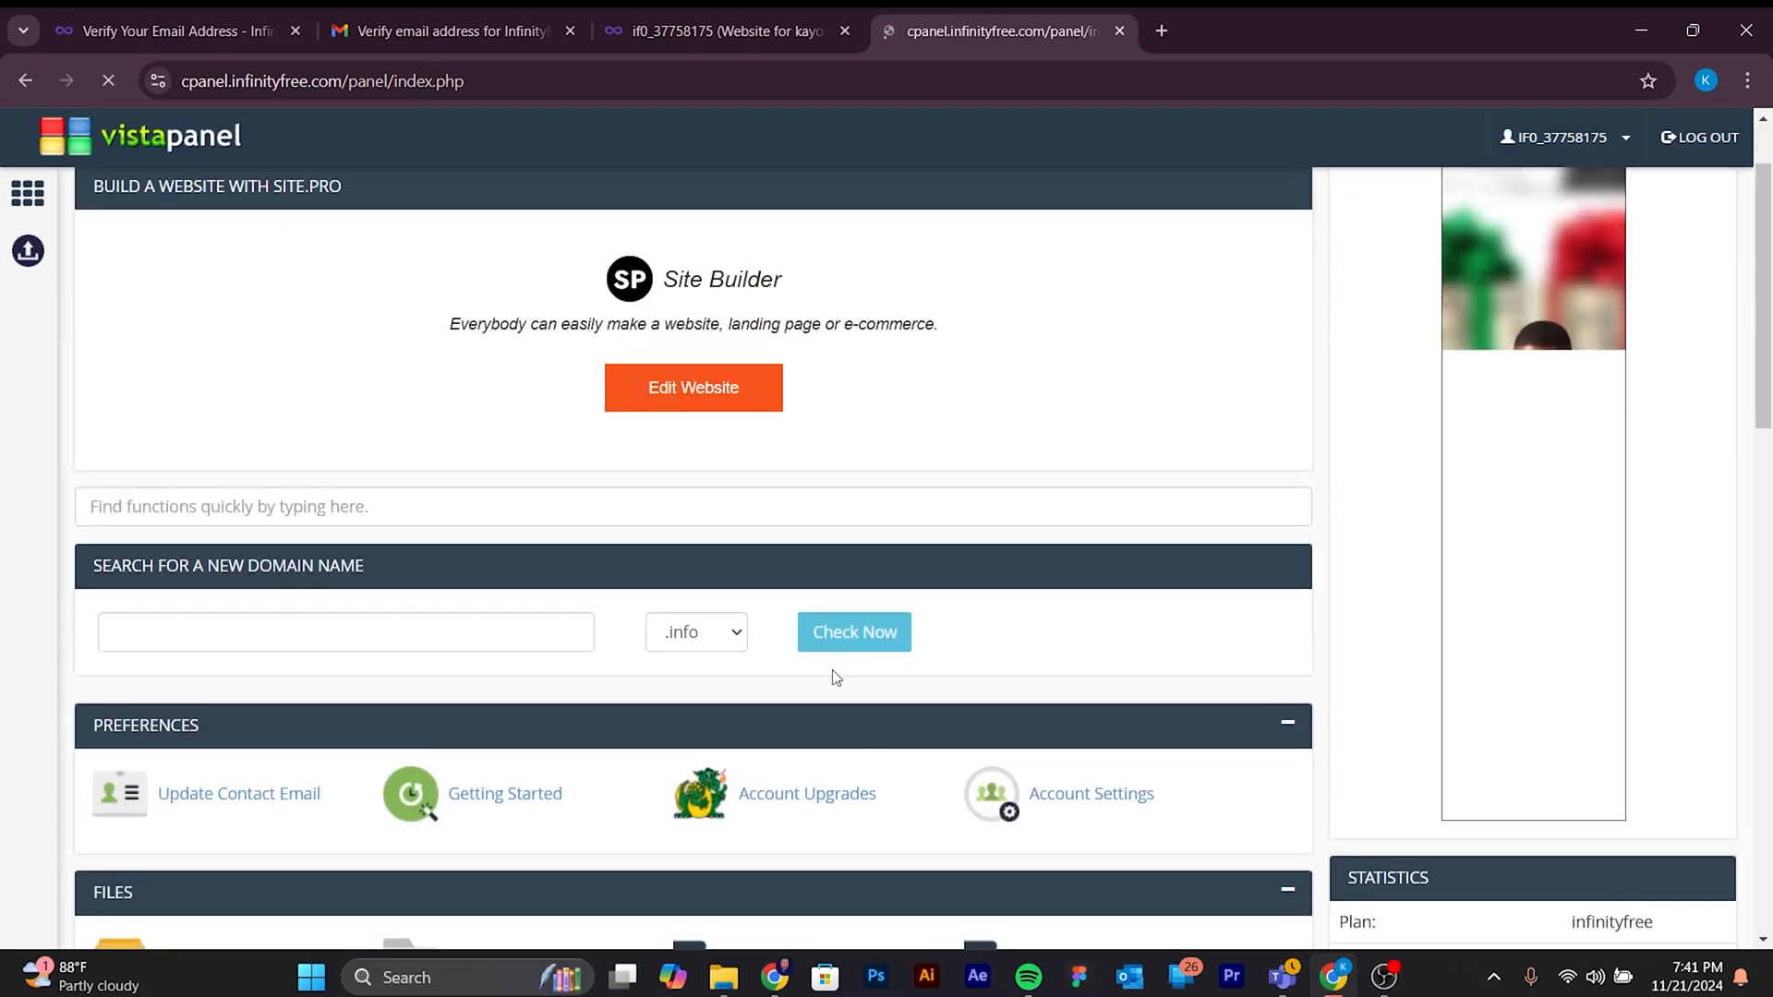
scroll(832, 677, "down", 1)
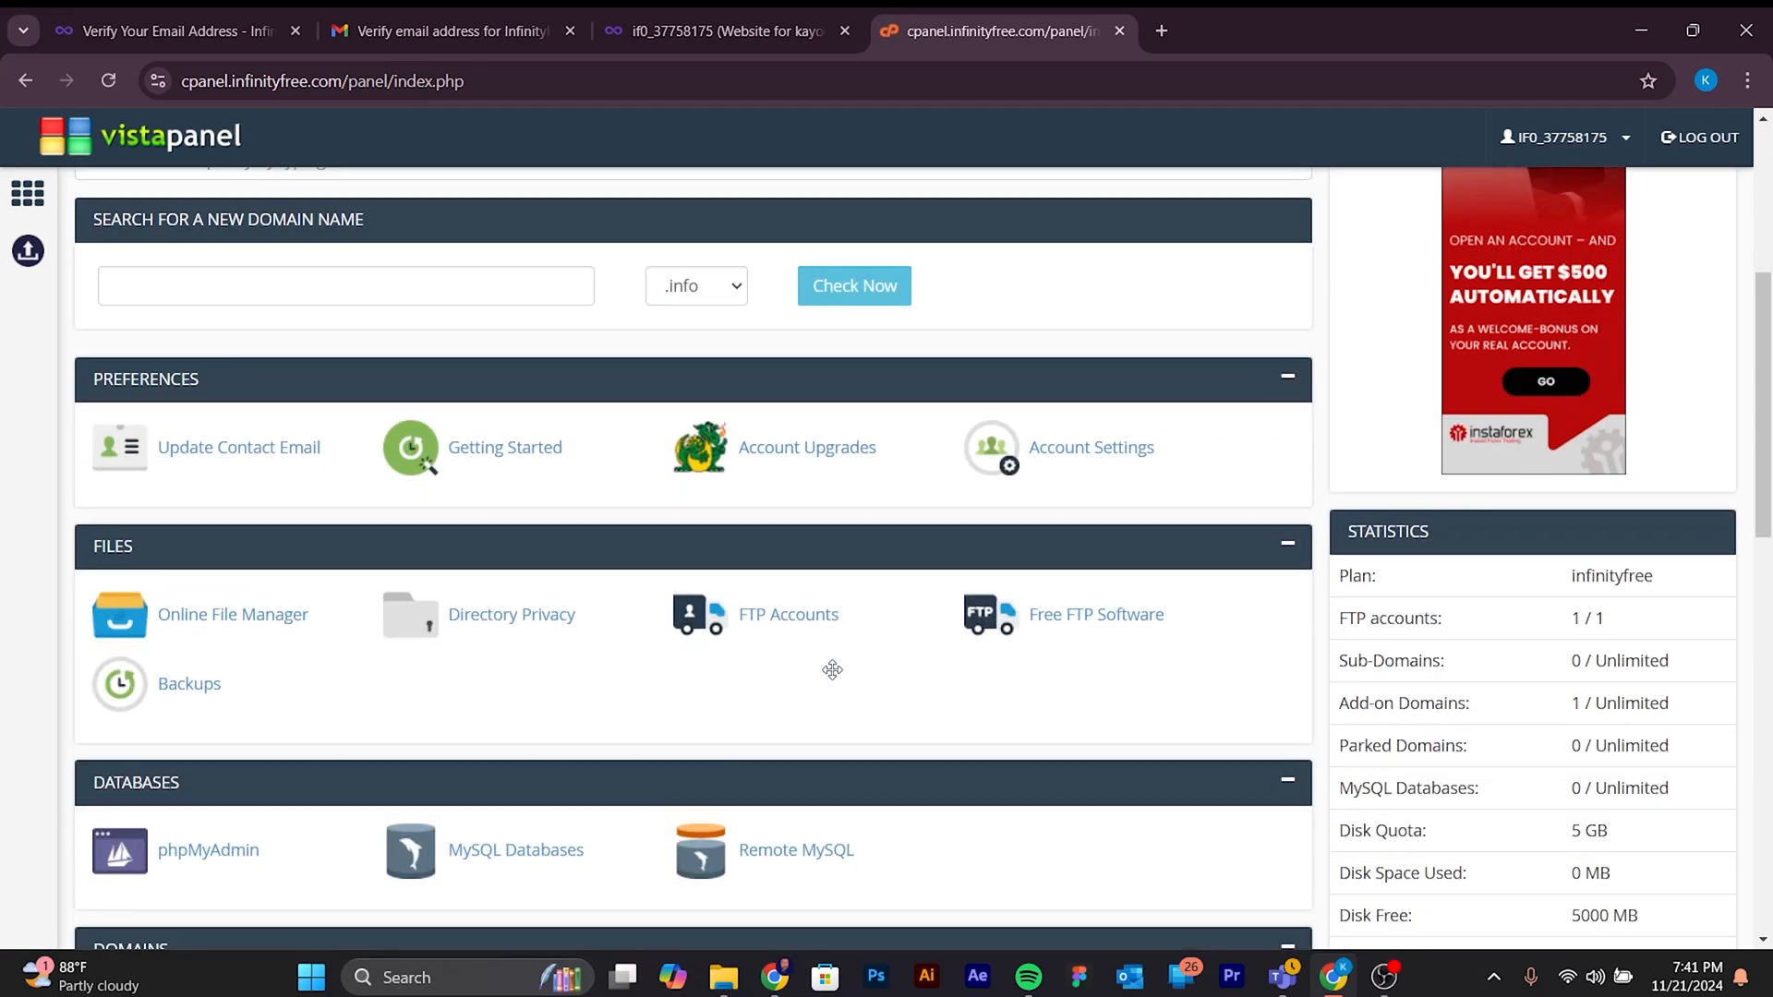
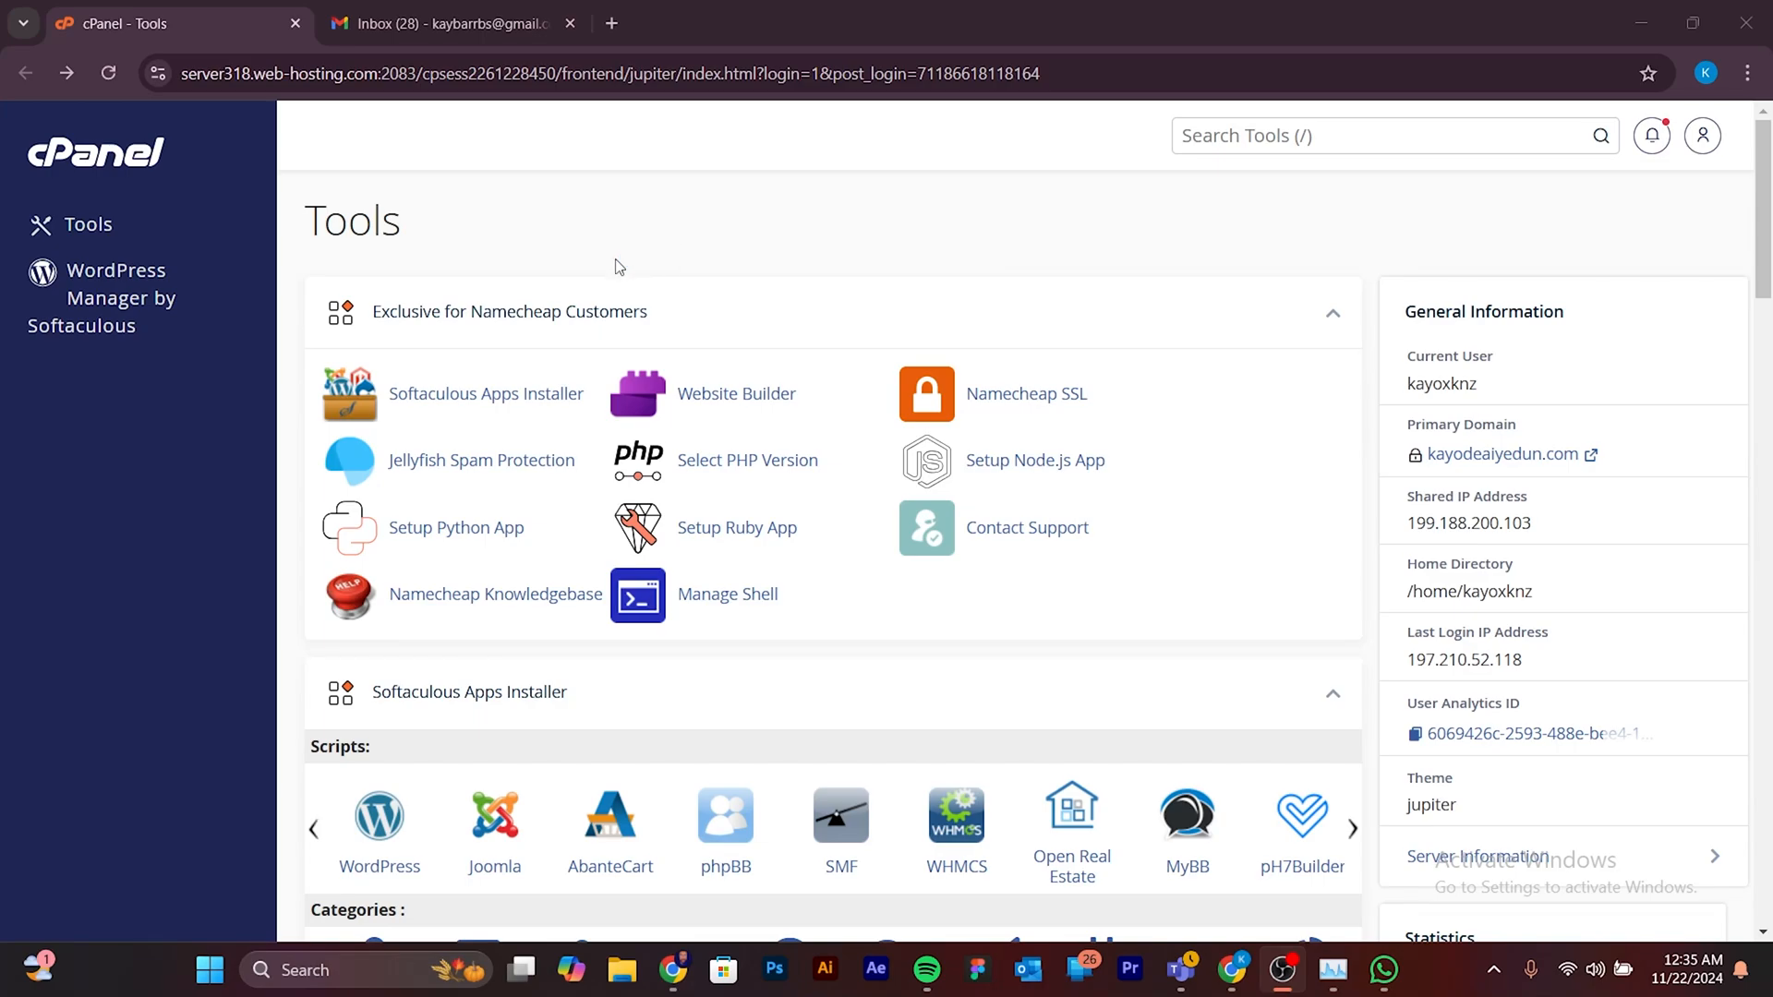
- Open namecheap.com in a new browser tab and go to the account's dashboard
left_click(613, 24)
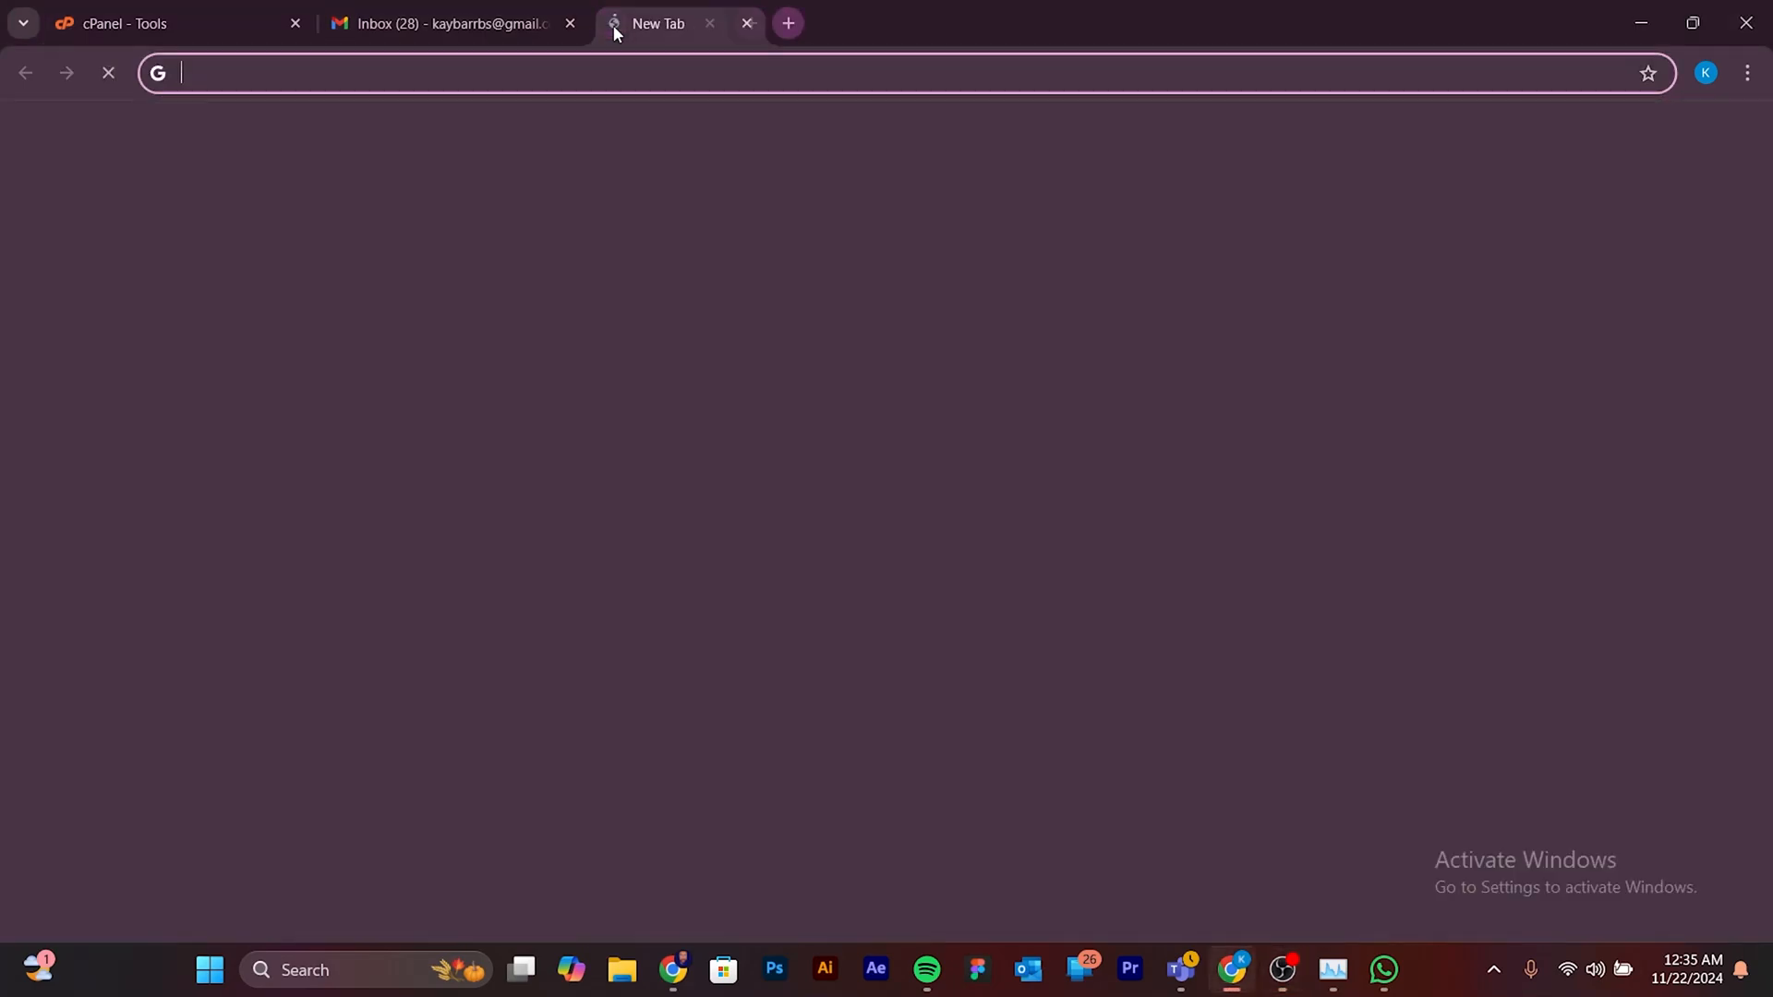
type("na")
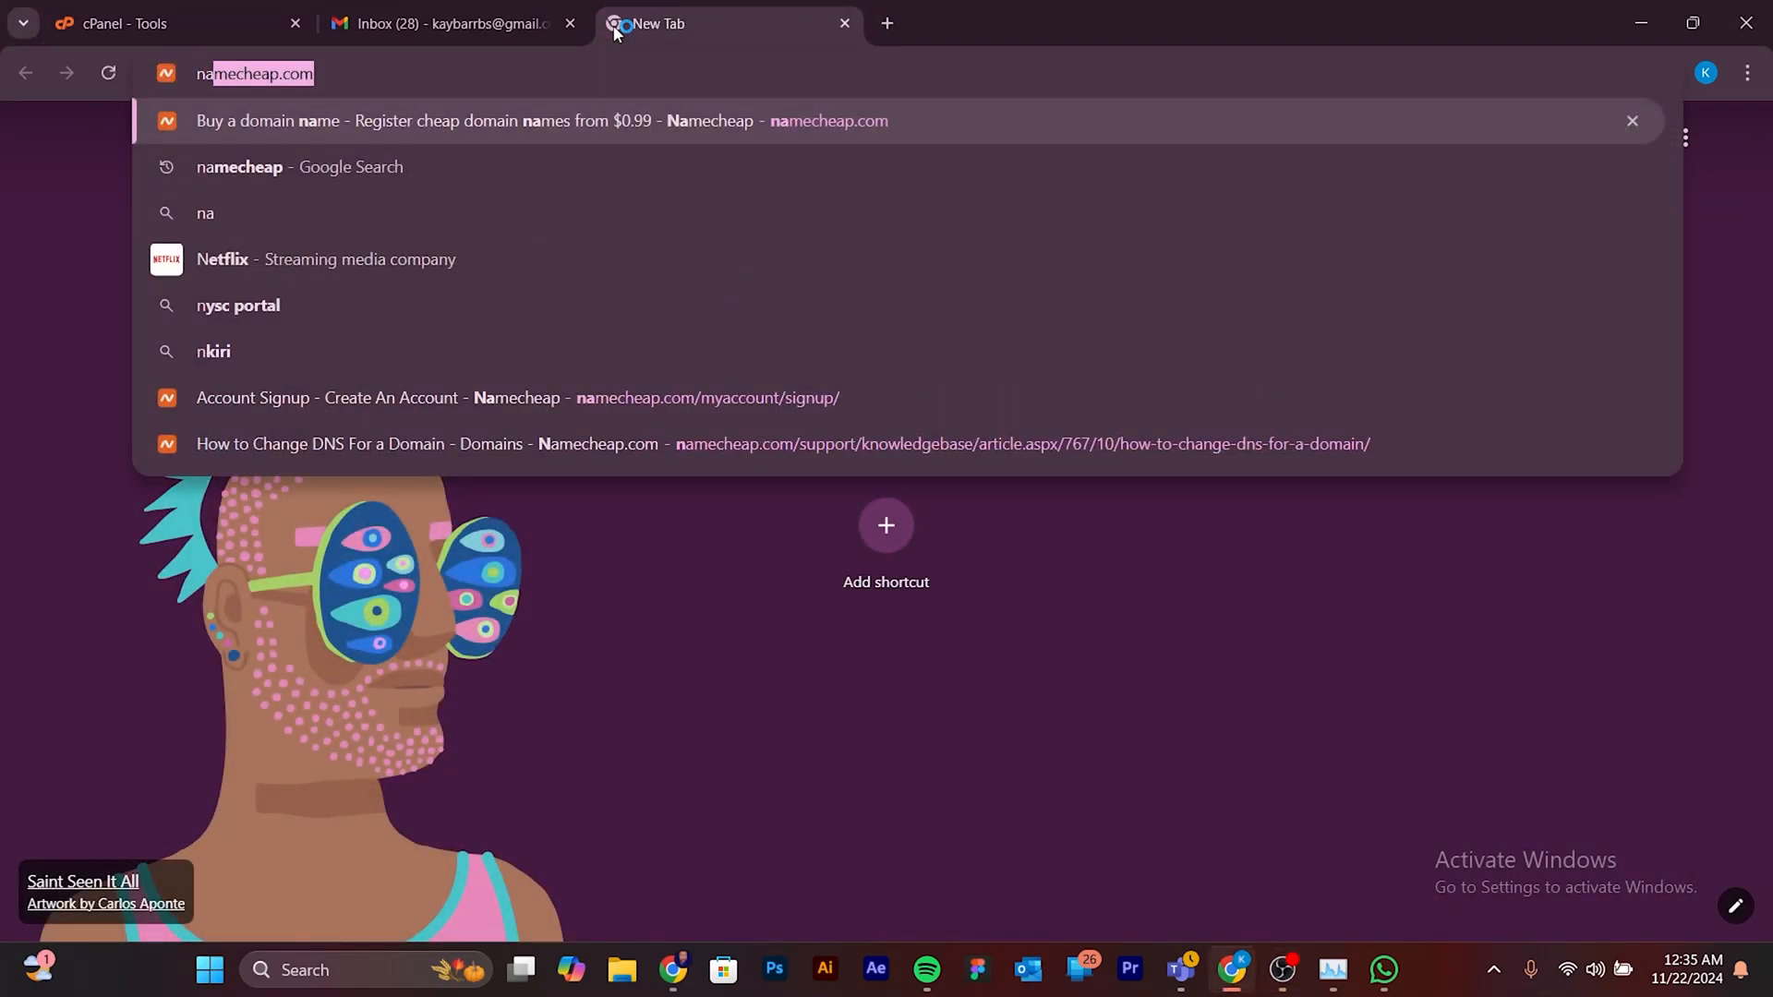
key("Return")
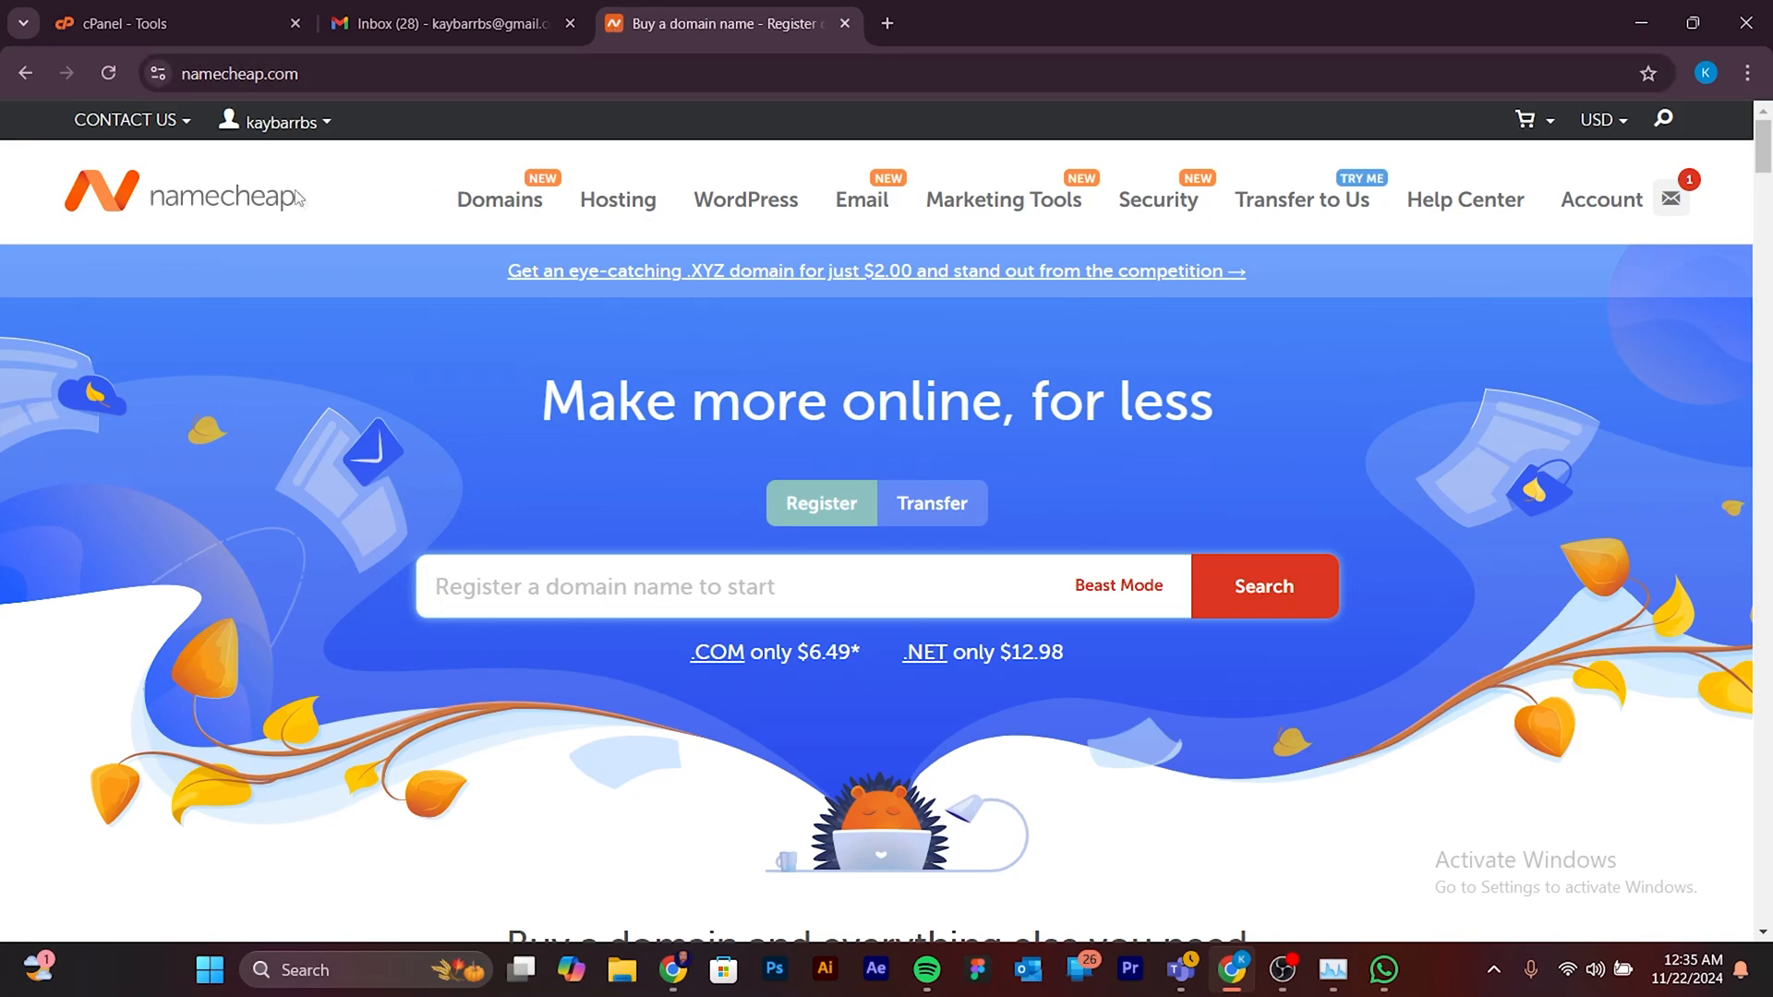
mouse_move(281, 127)
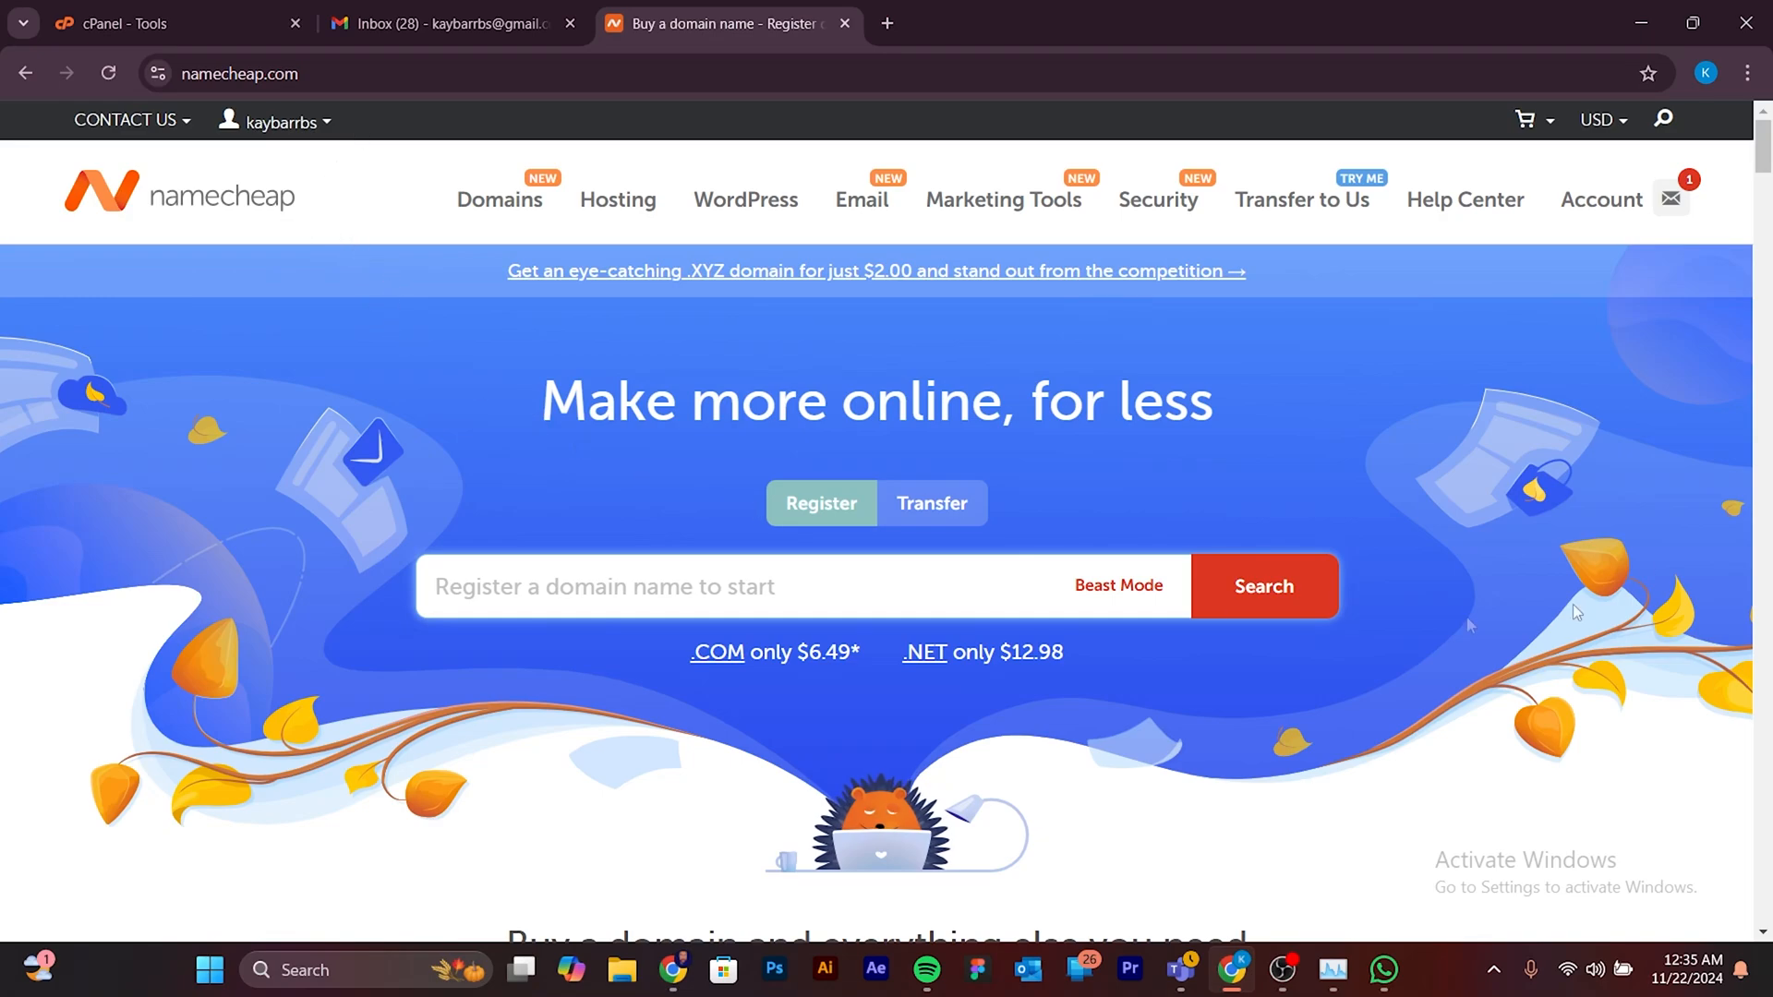
mouse_move(1603, 199)
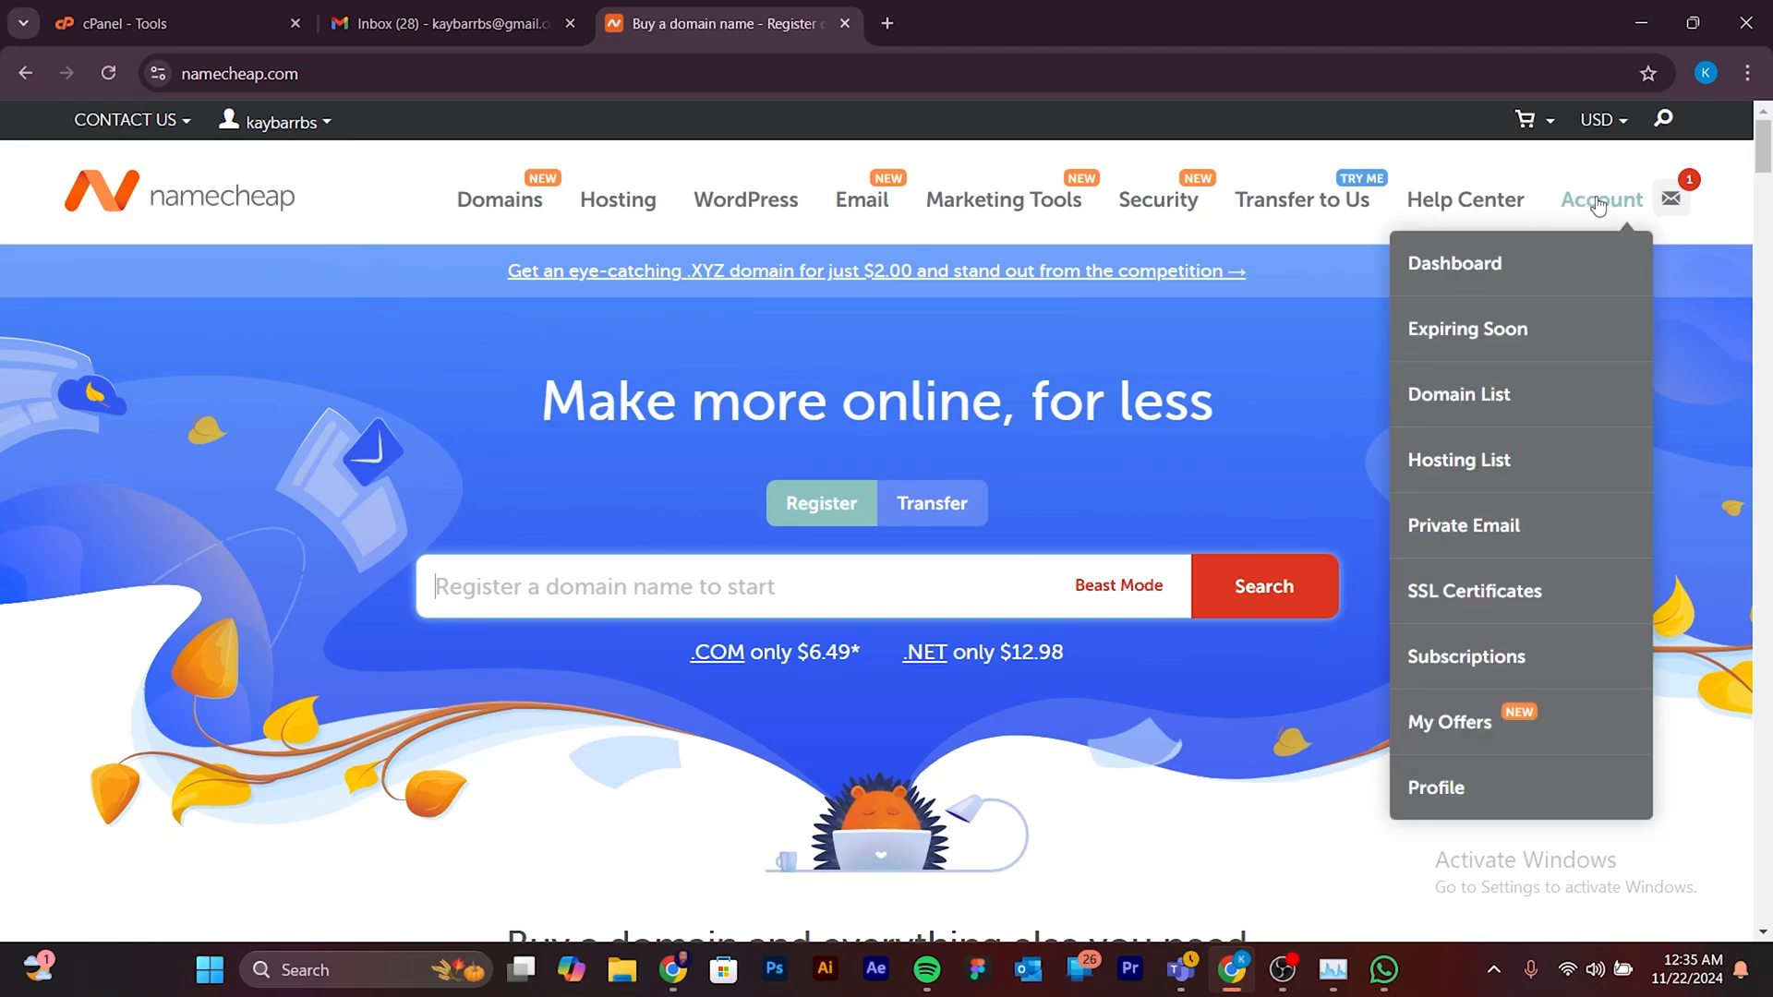
left_click(1436, 266)
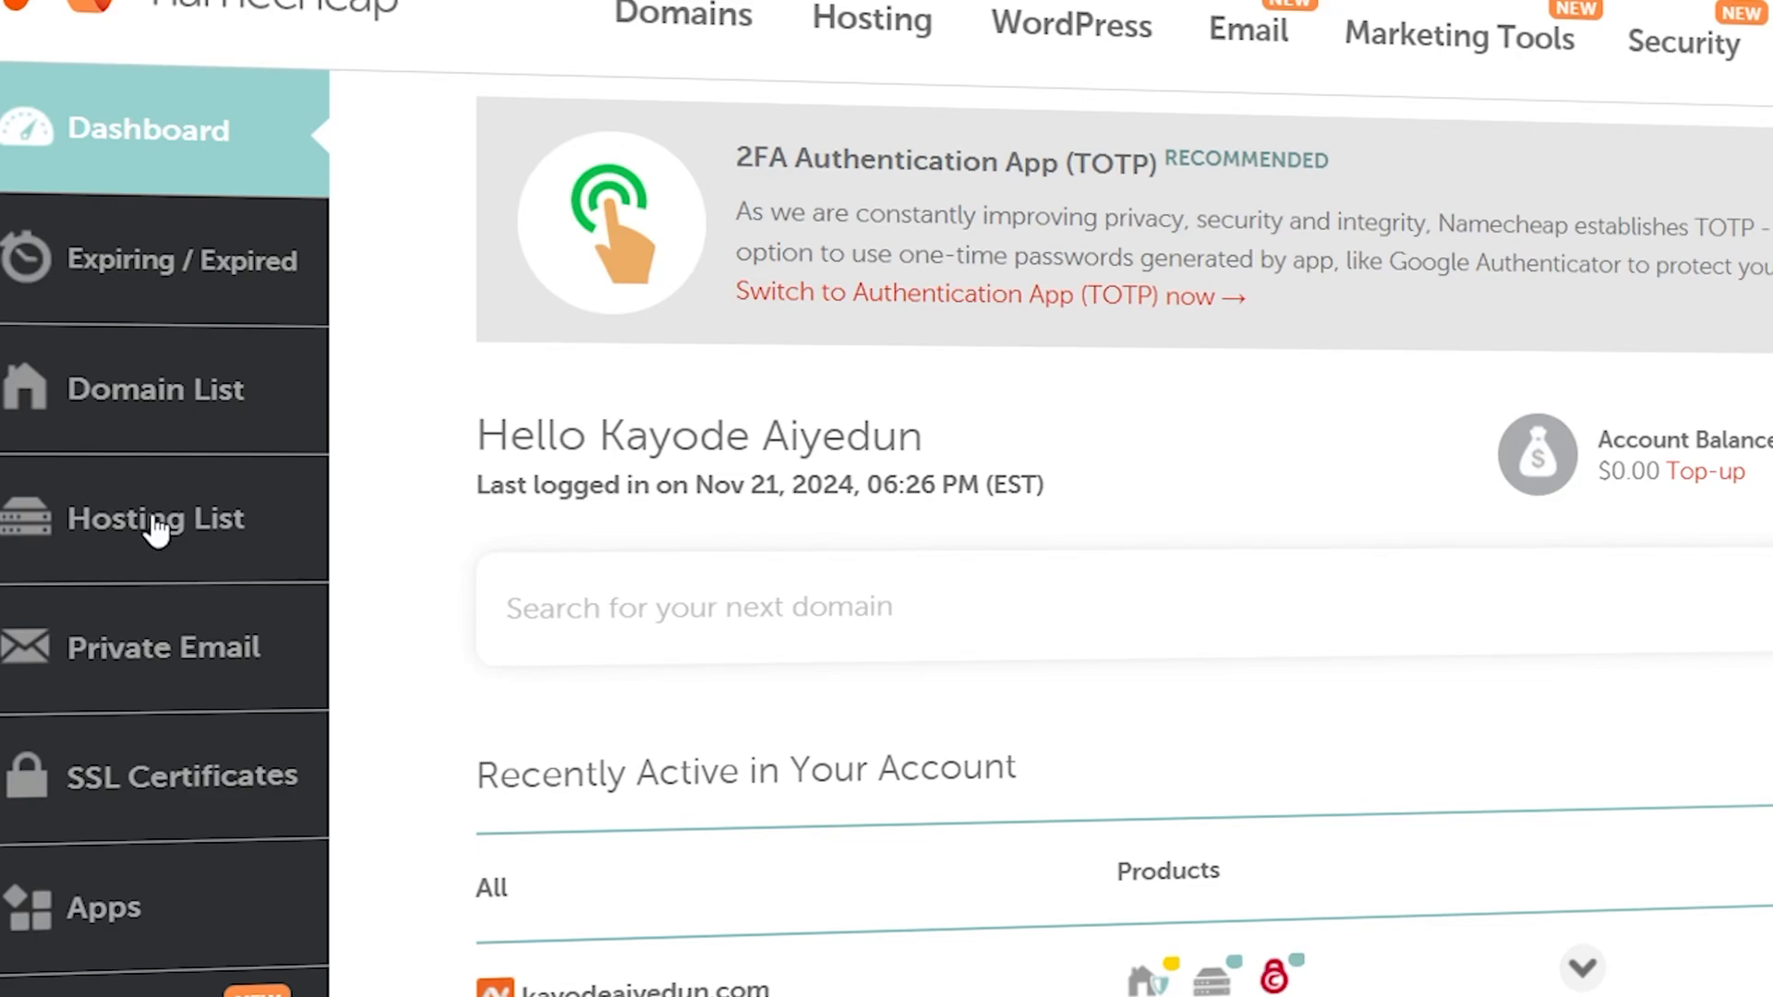
- Open the cPanel of the active hosting plan from the hosting list and look over its tools
left_click(152, 519)
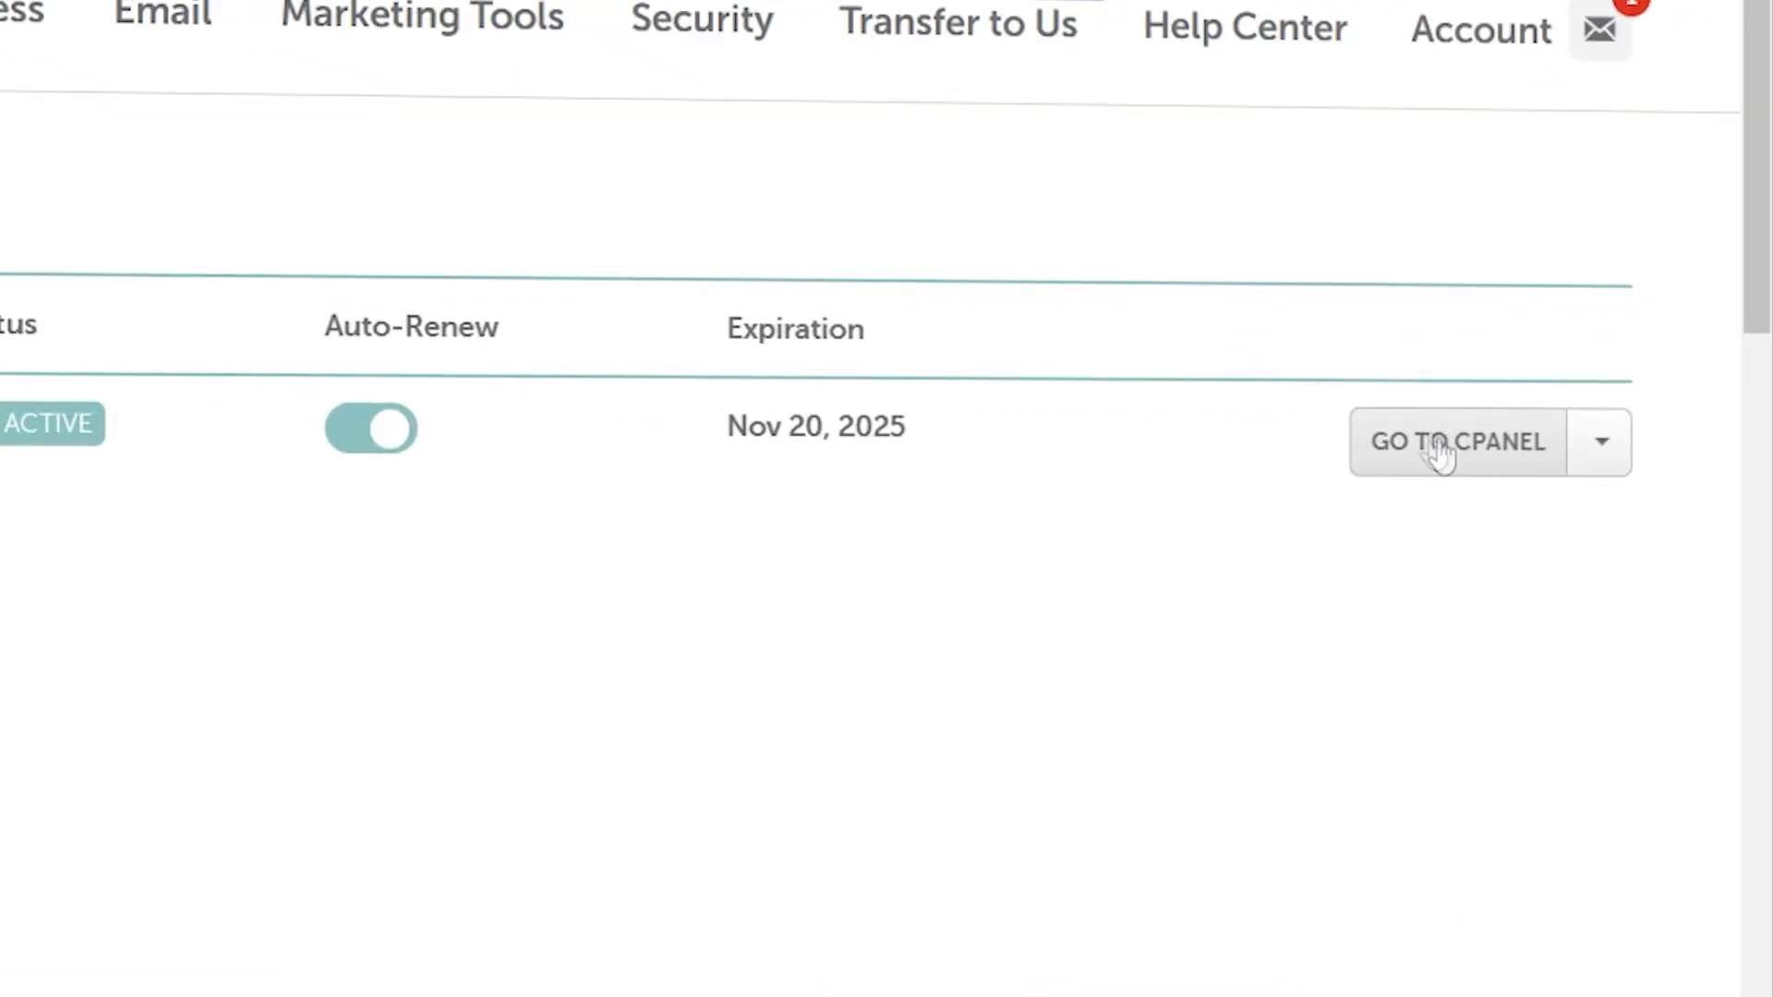
left_click(1437, 445)
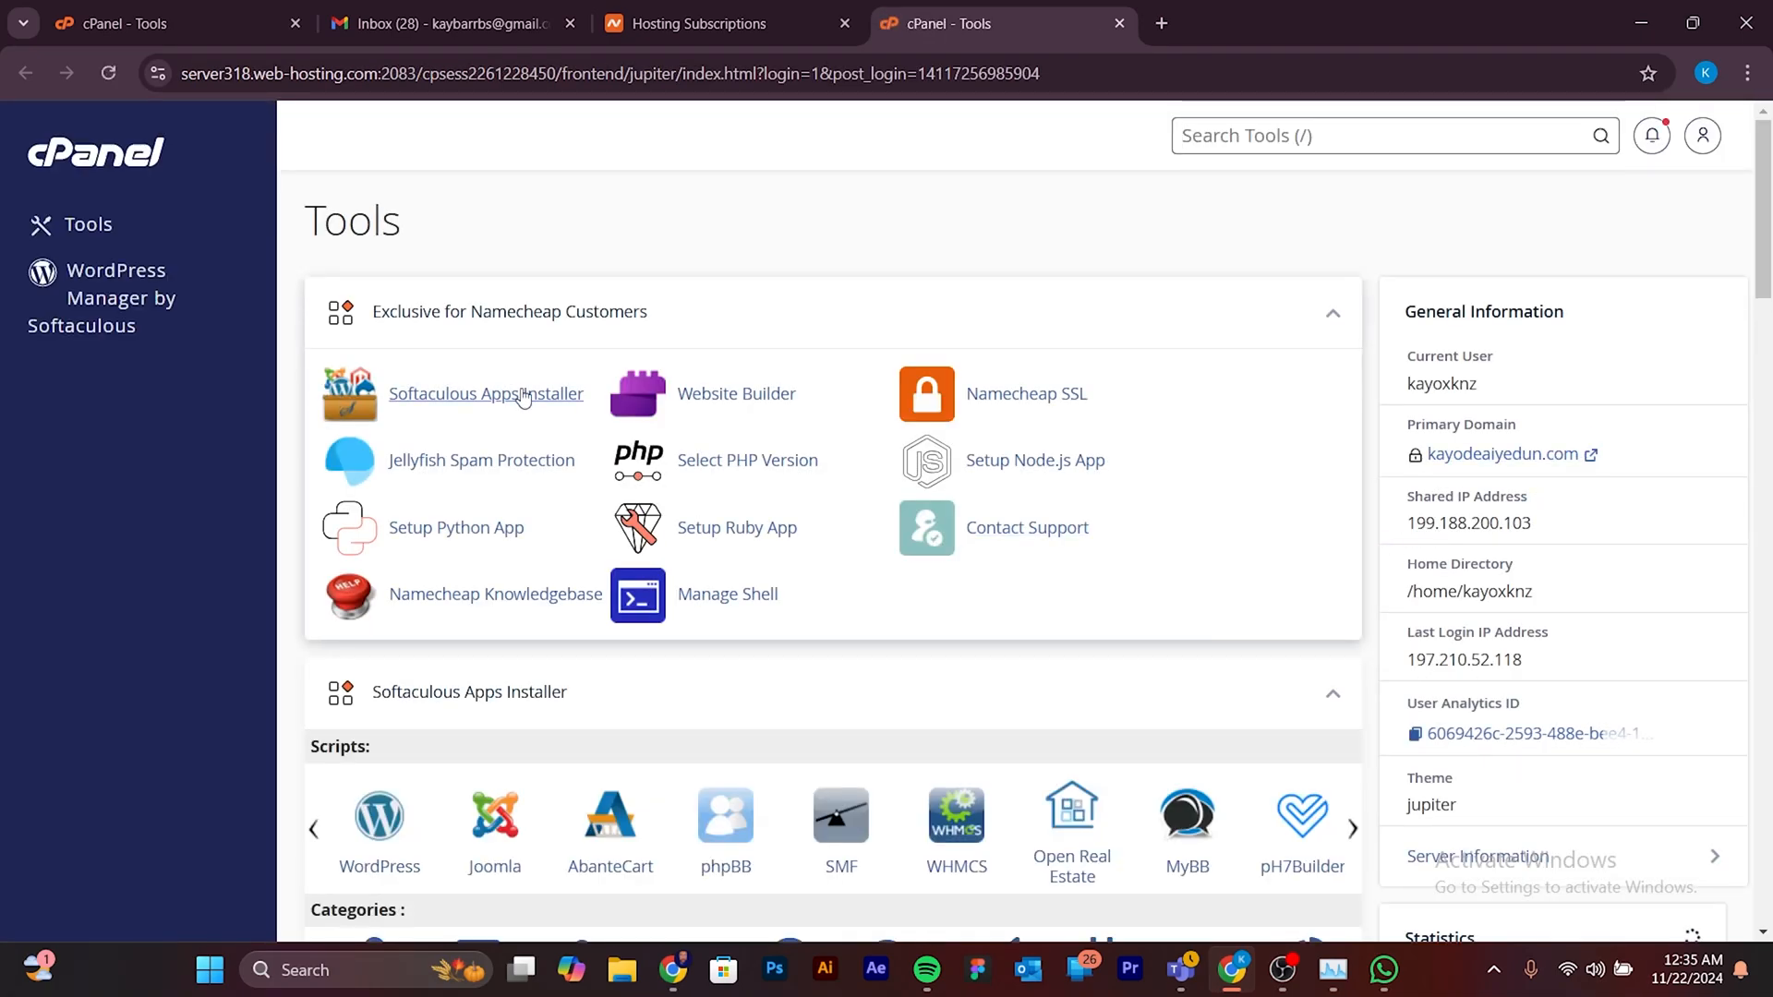
scroll(600, 462, "down", 1)
scroll(652, 501, "up", 1)
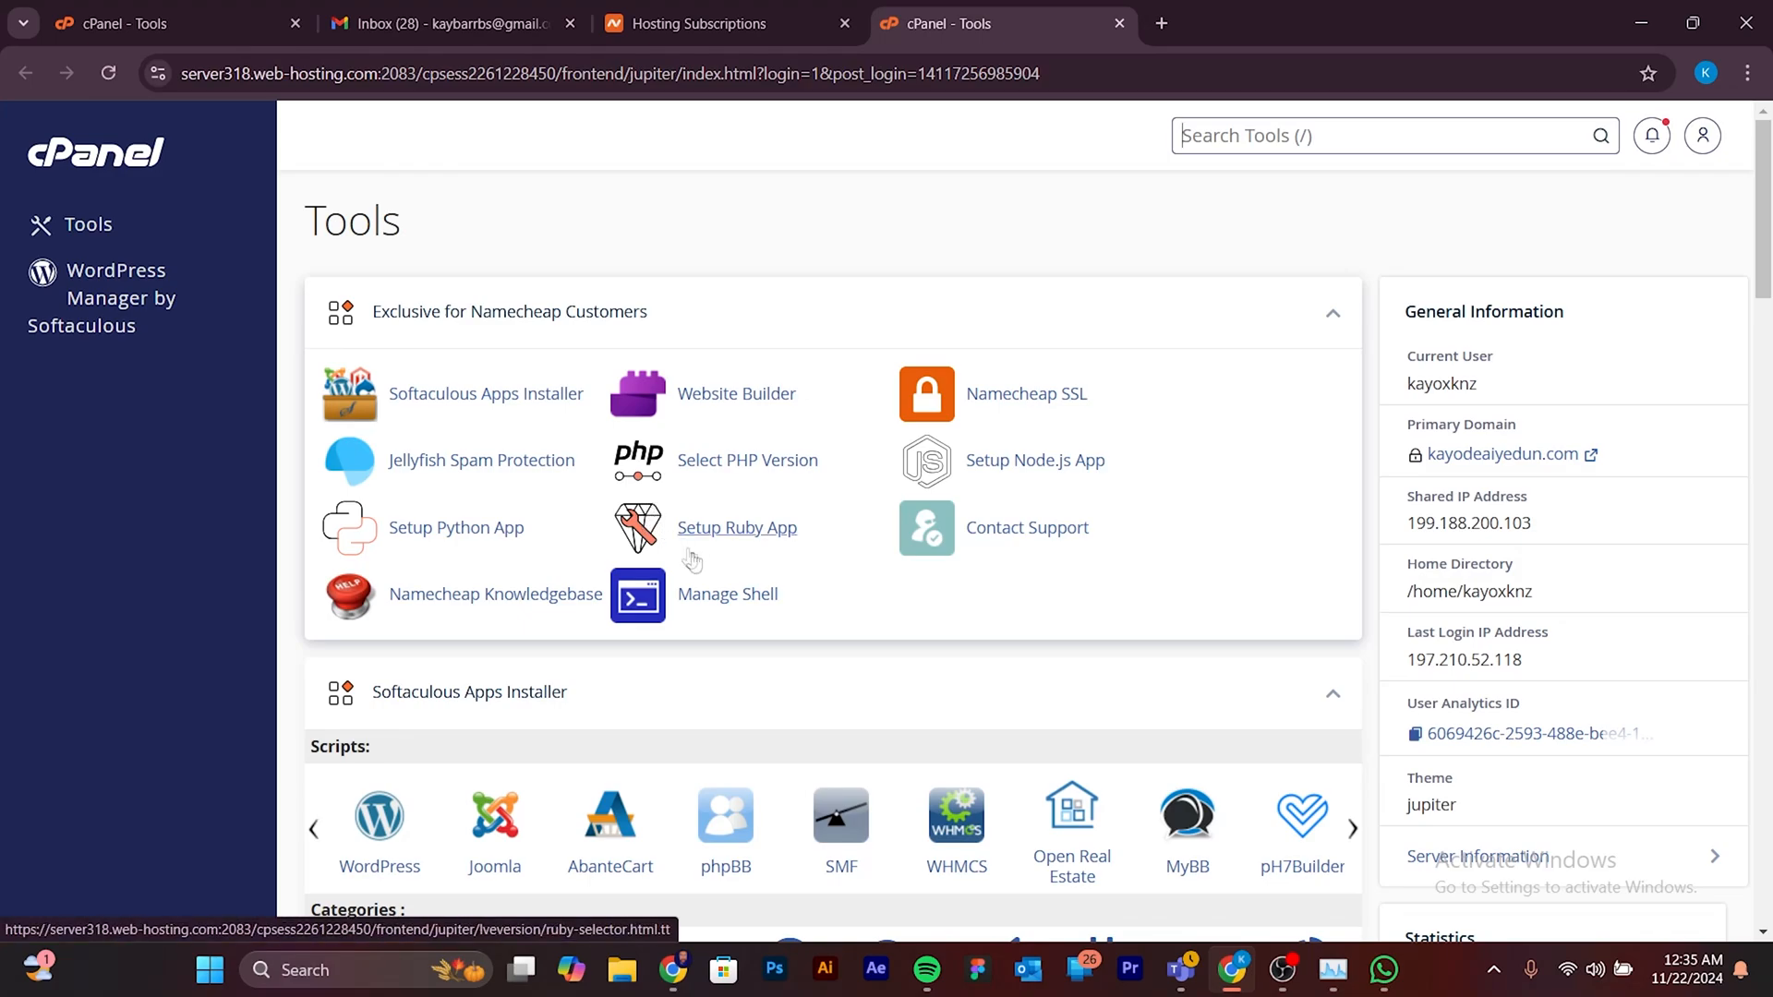
scroll(720, 610, "down", 1)
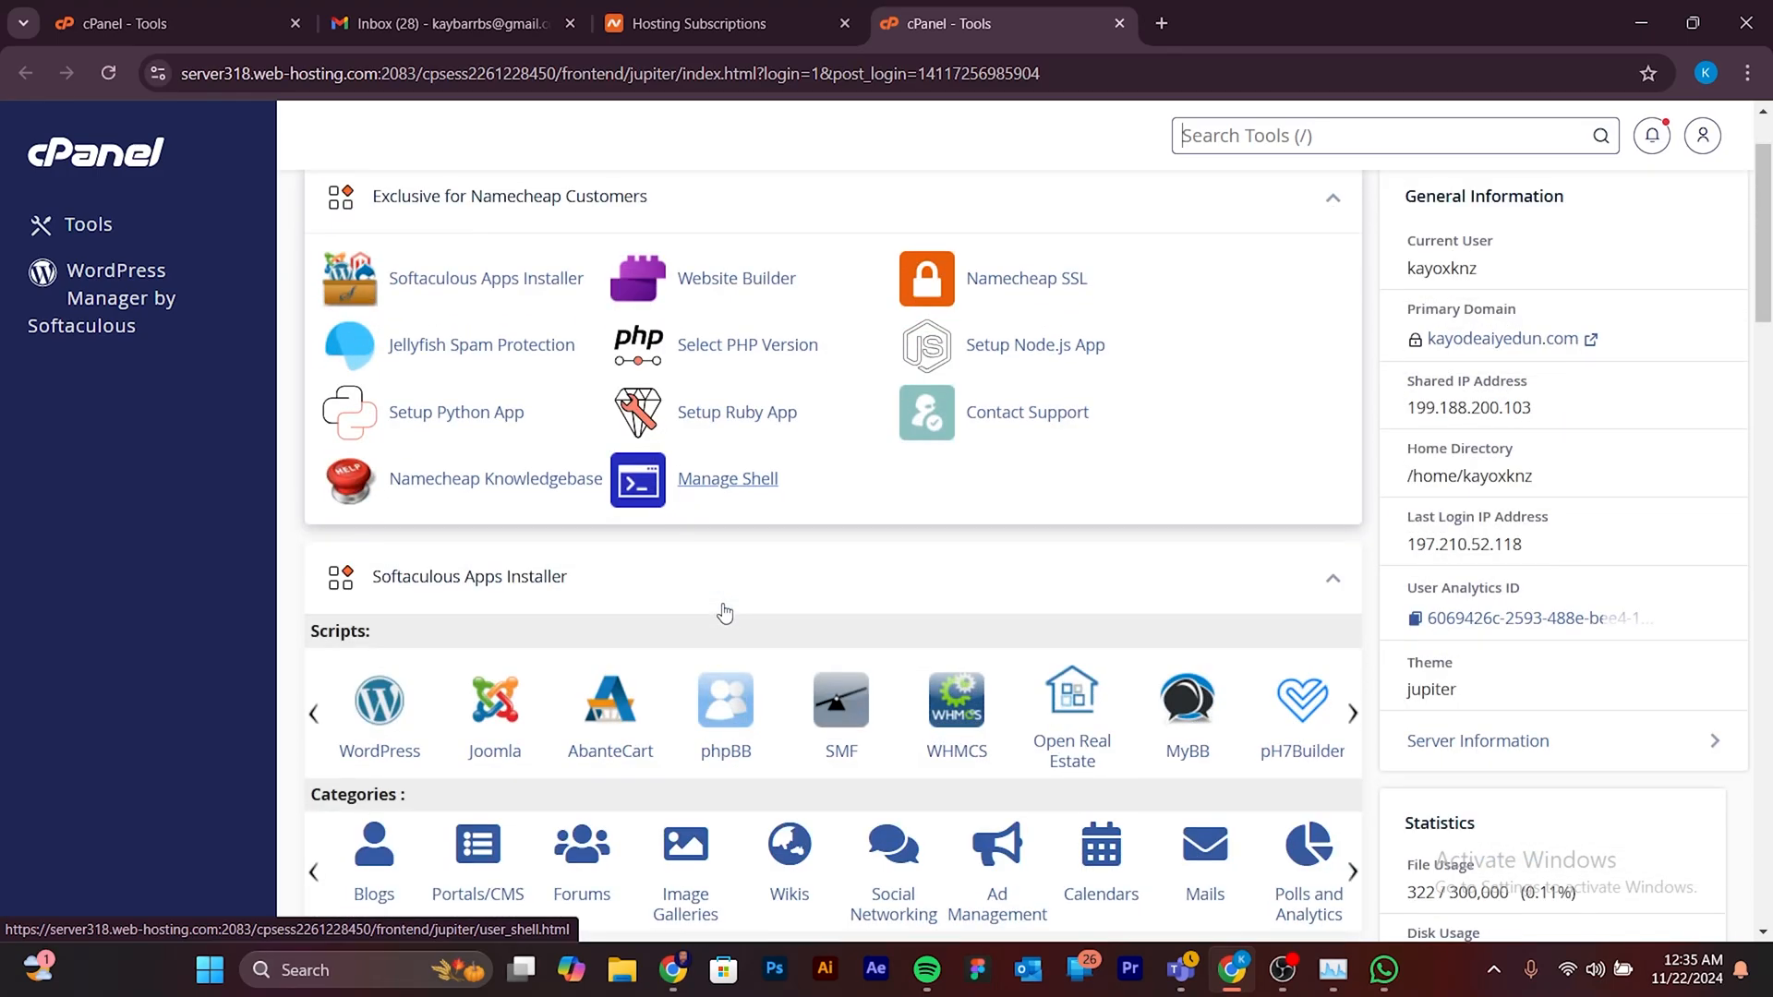
scroll(720, 602, "up", 1)
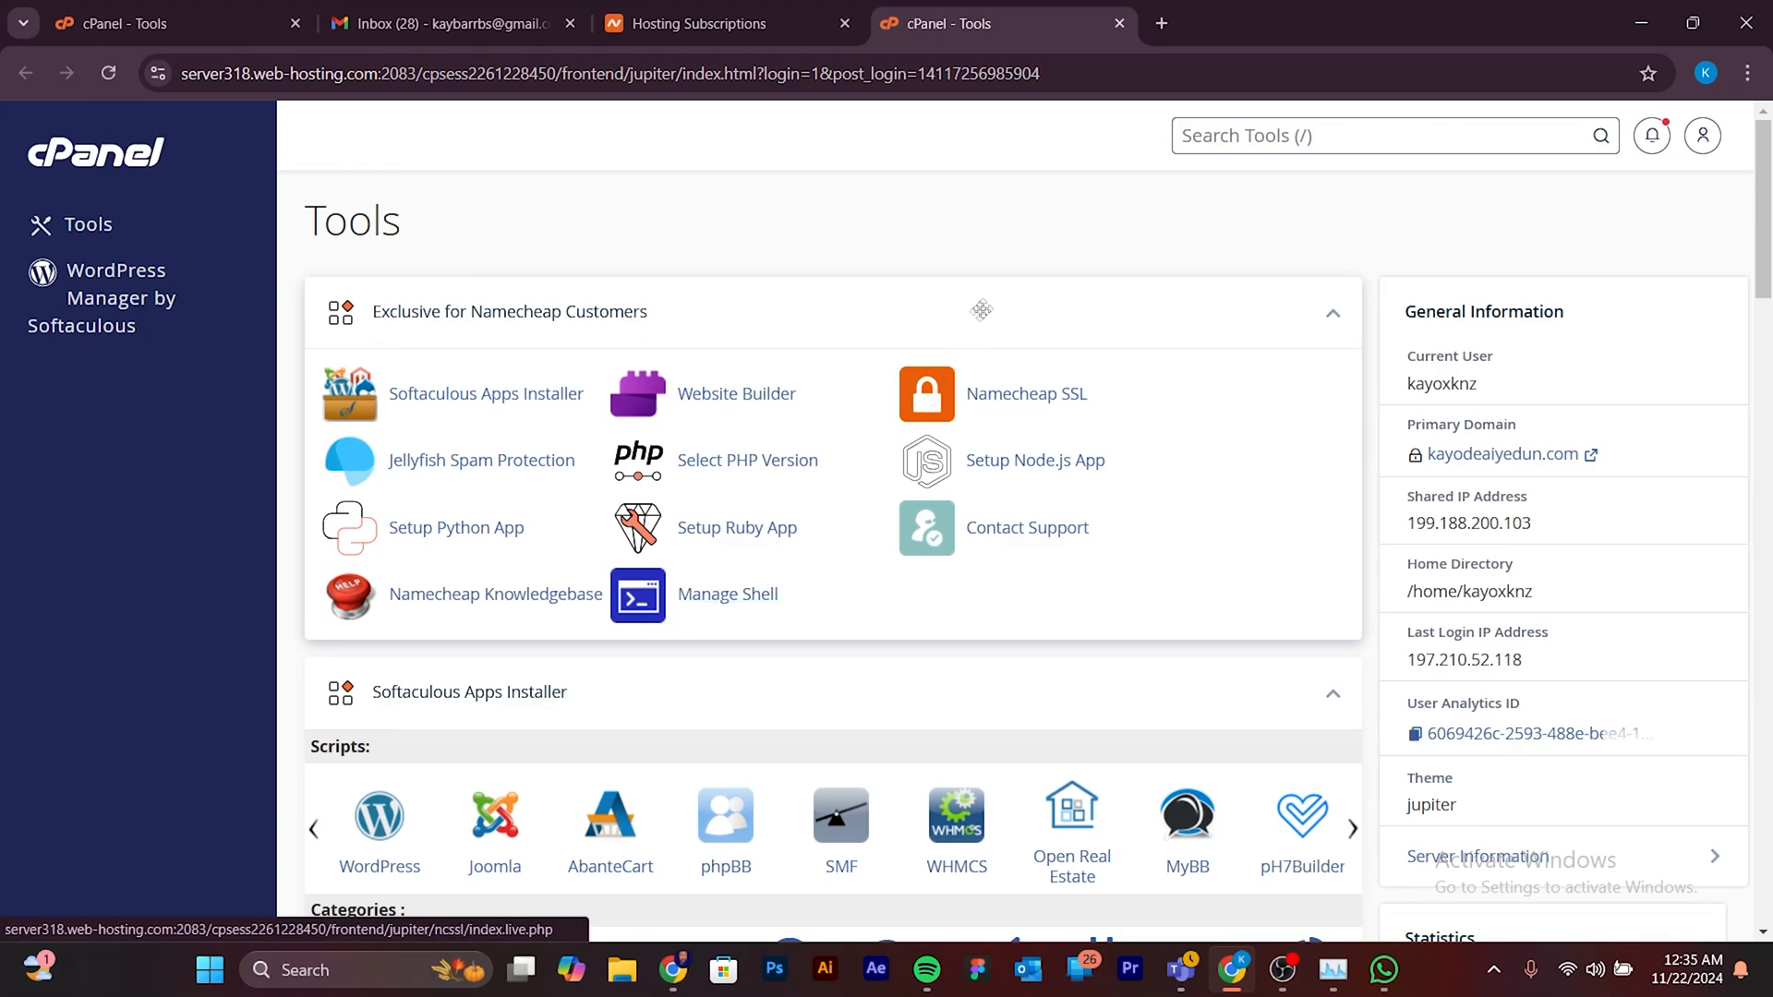
- Open infinityfree.com in another browser tab and go to its login page
left_click(1162, 24)
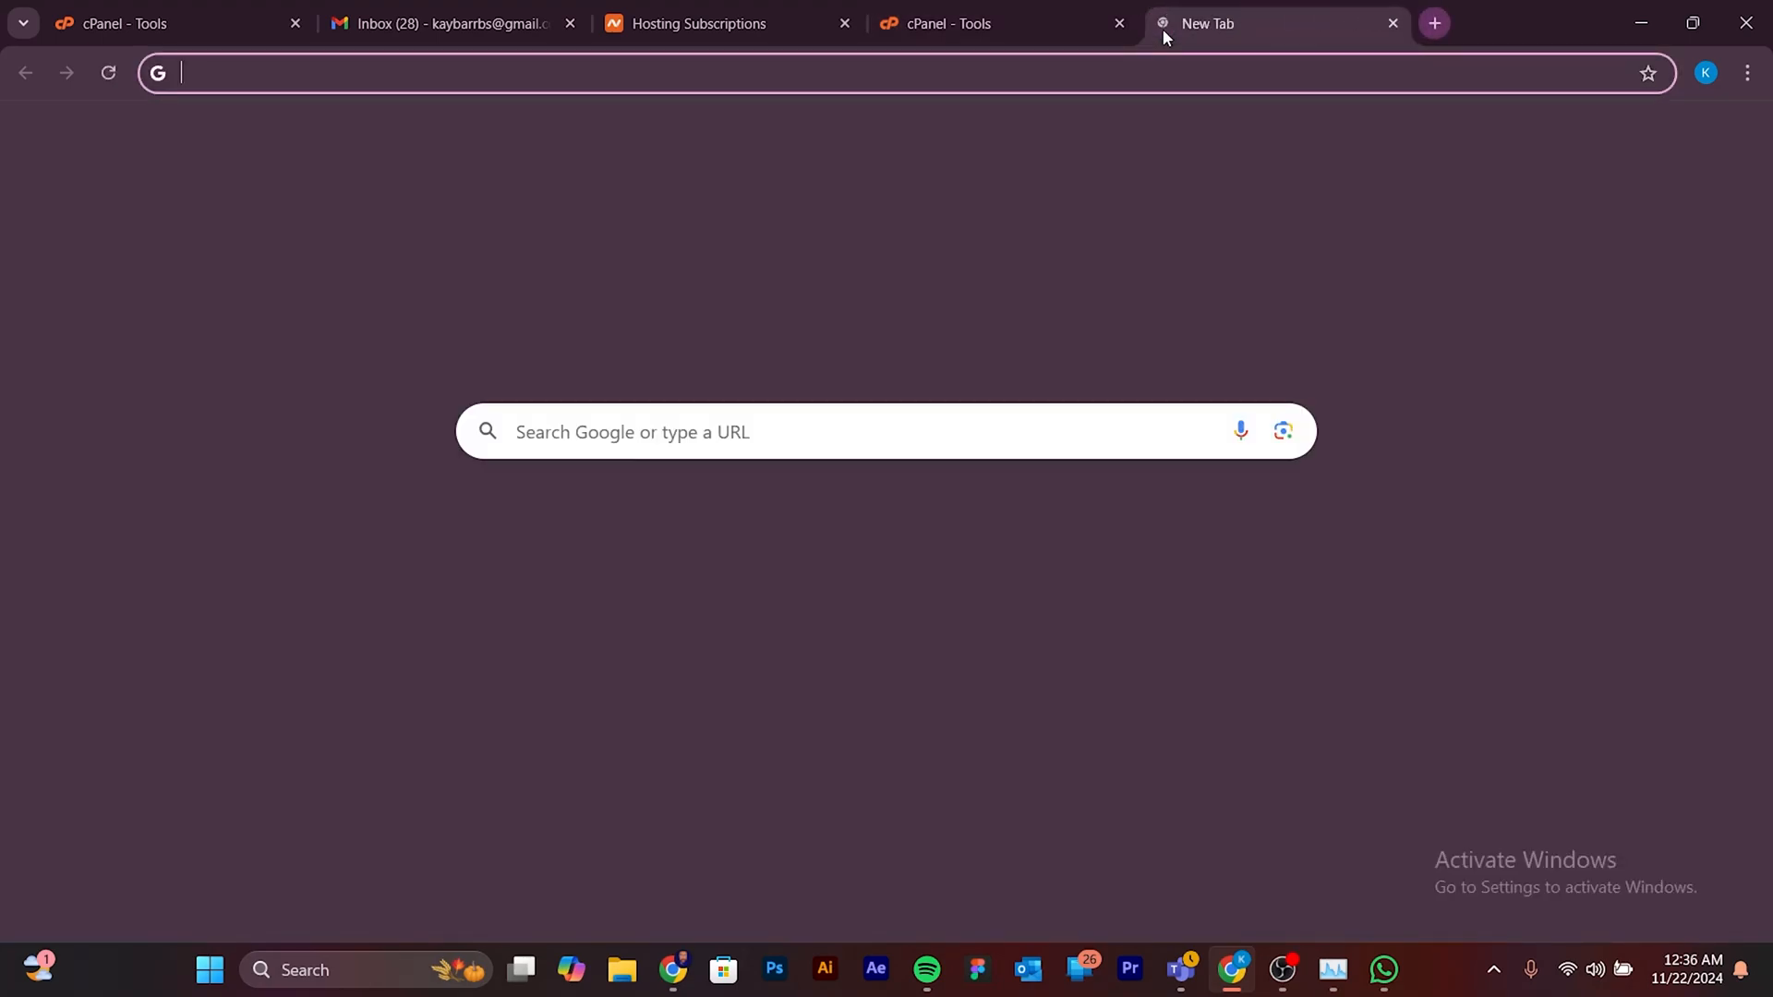
type("infinityfree.com")
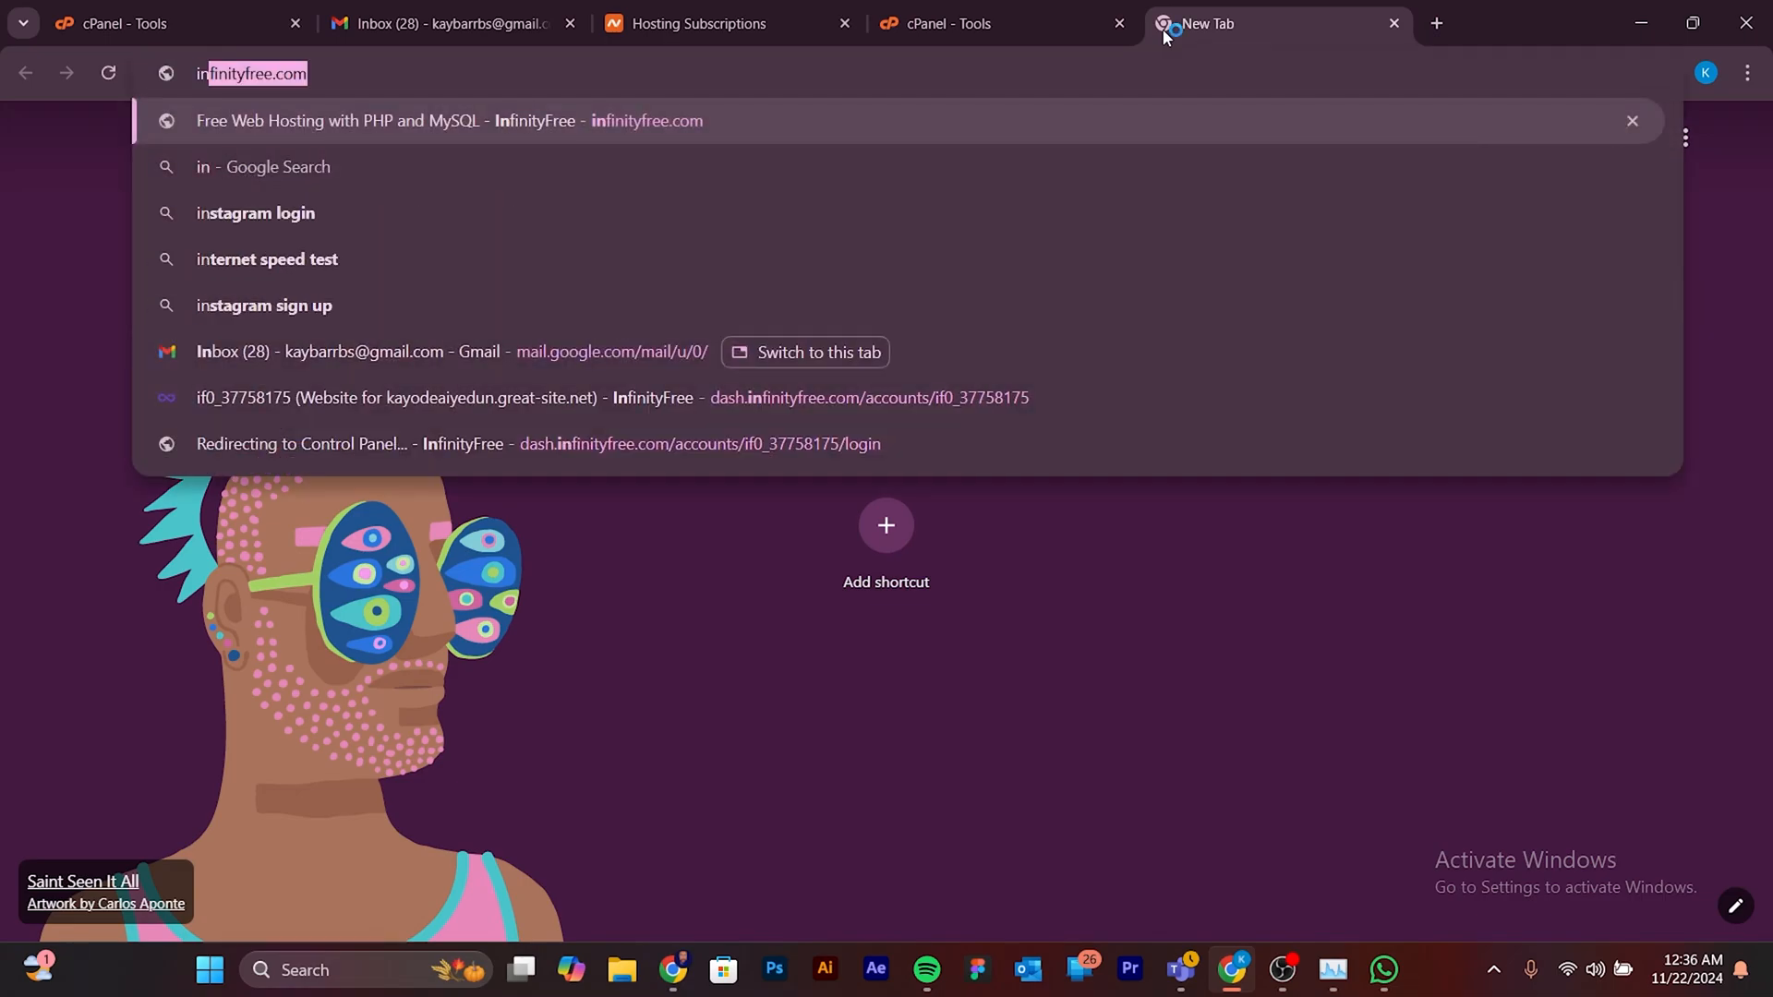
key("Return")
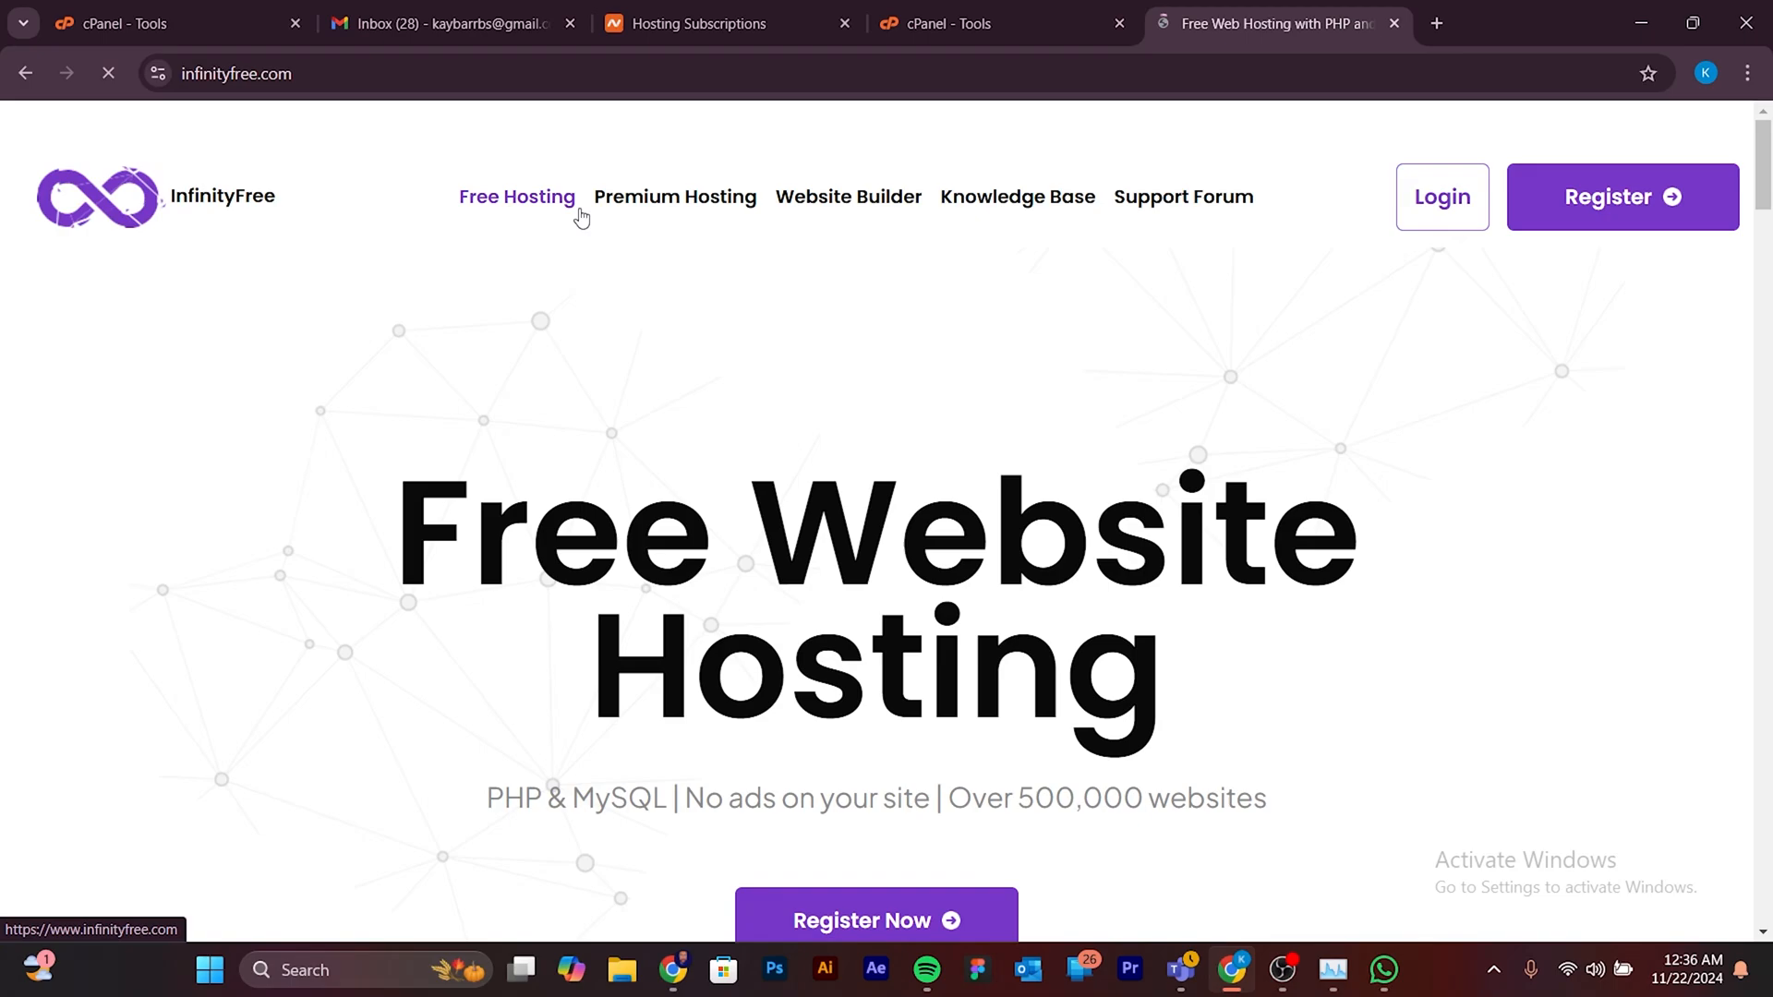
left_click(1448, 220)
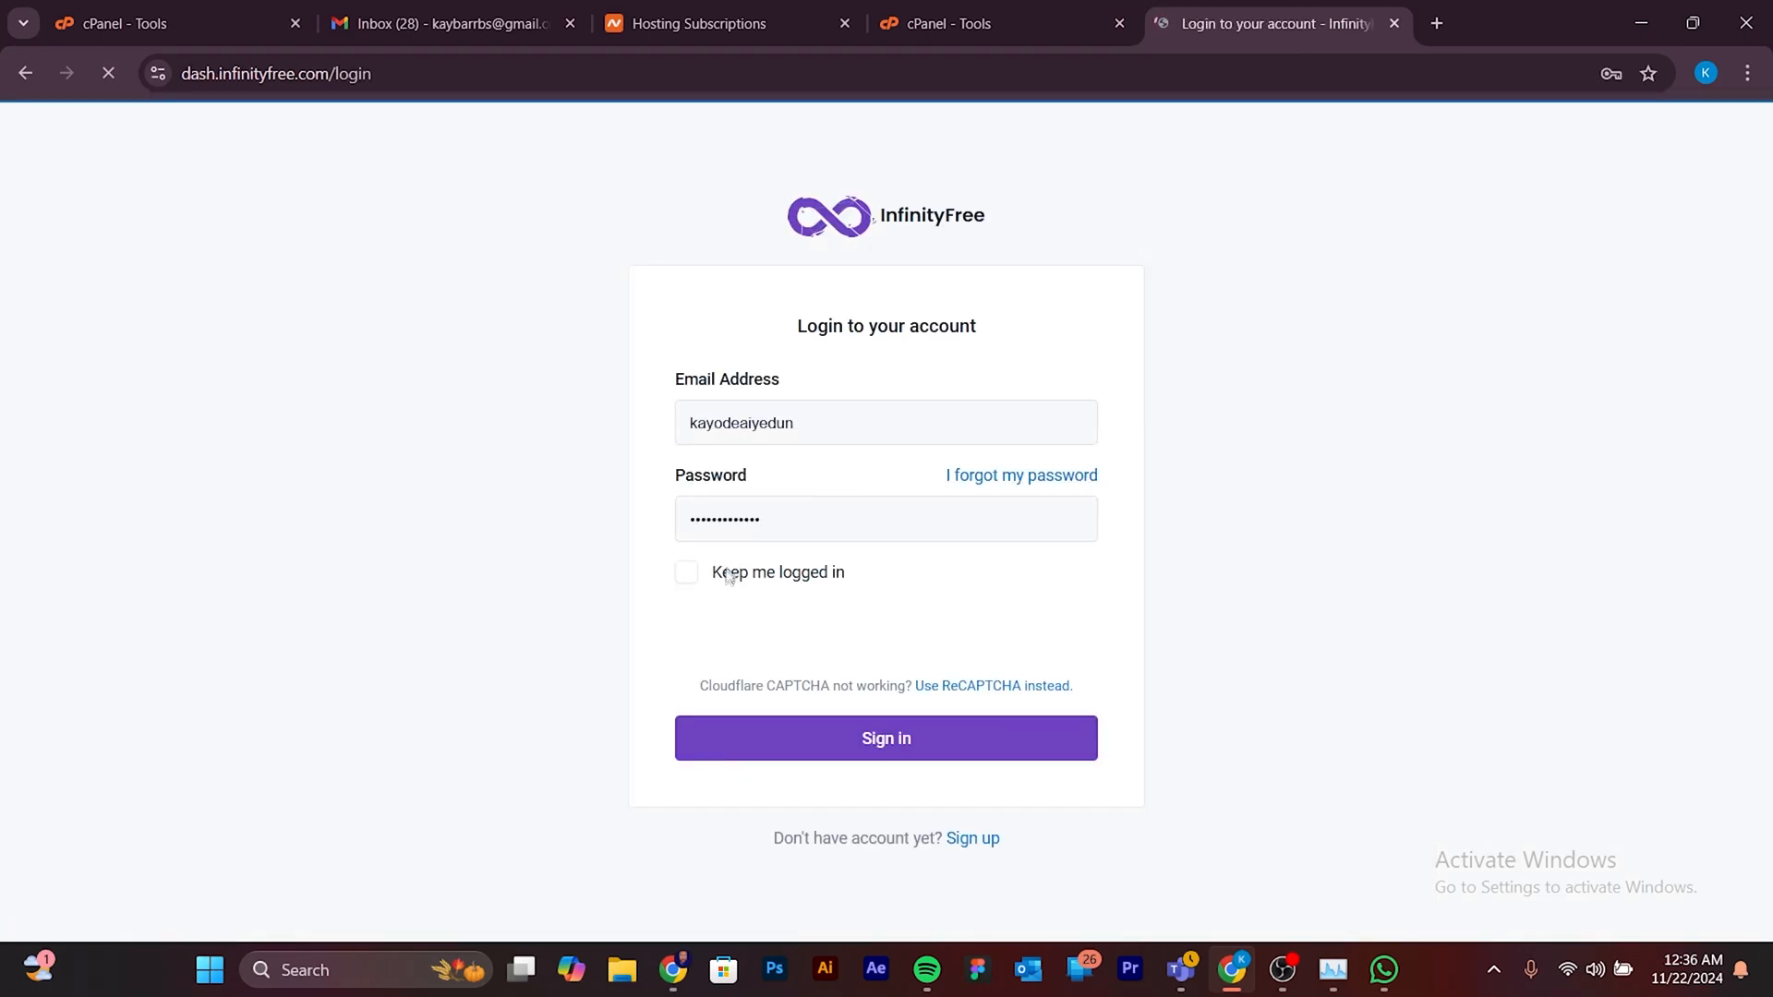
- Sign in to InfinityFree with the saved e-mail address and password, enabling the option to stay logged in
left_click(687, 572)
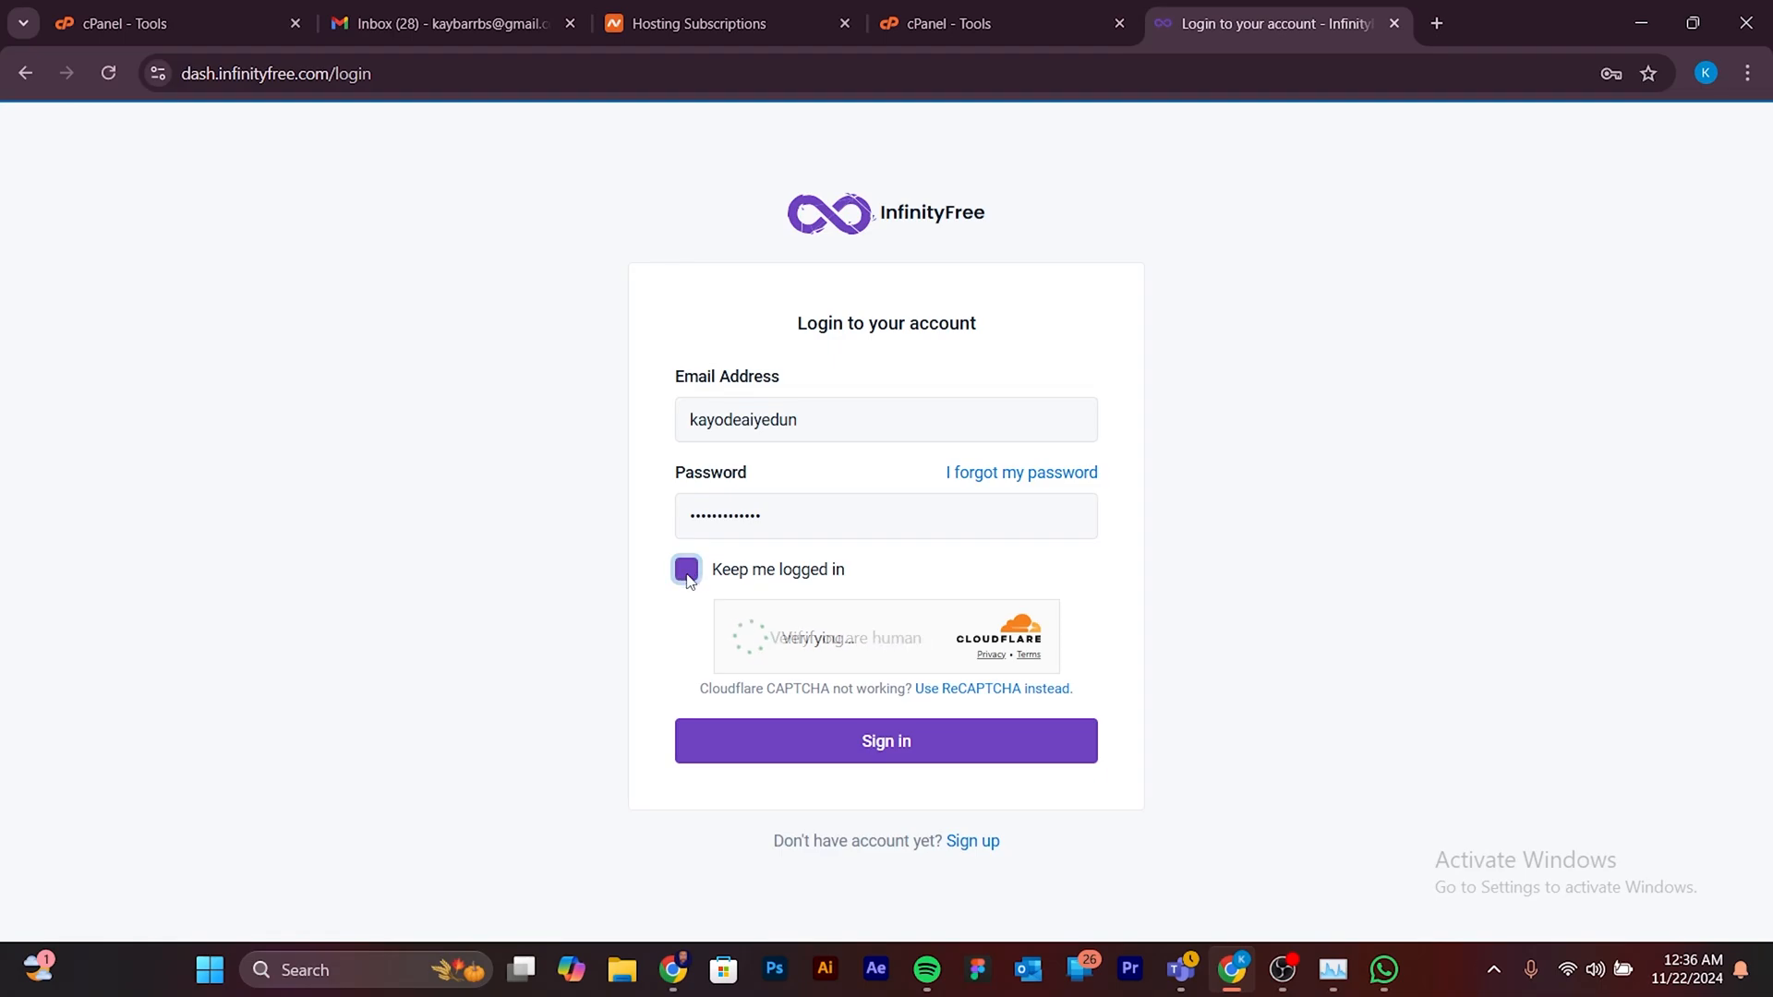
left_click(746, 637)
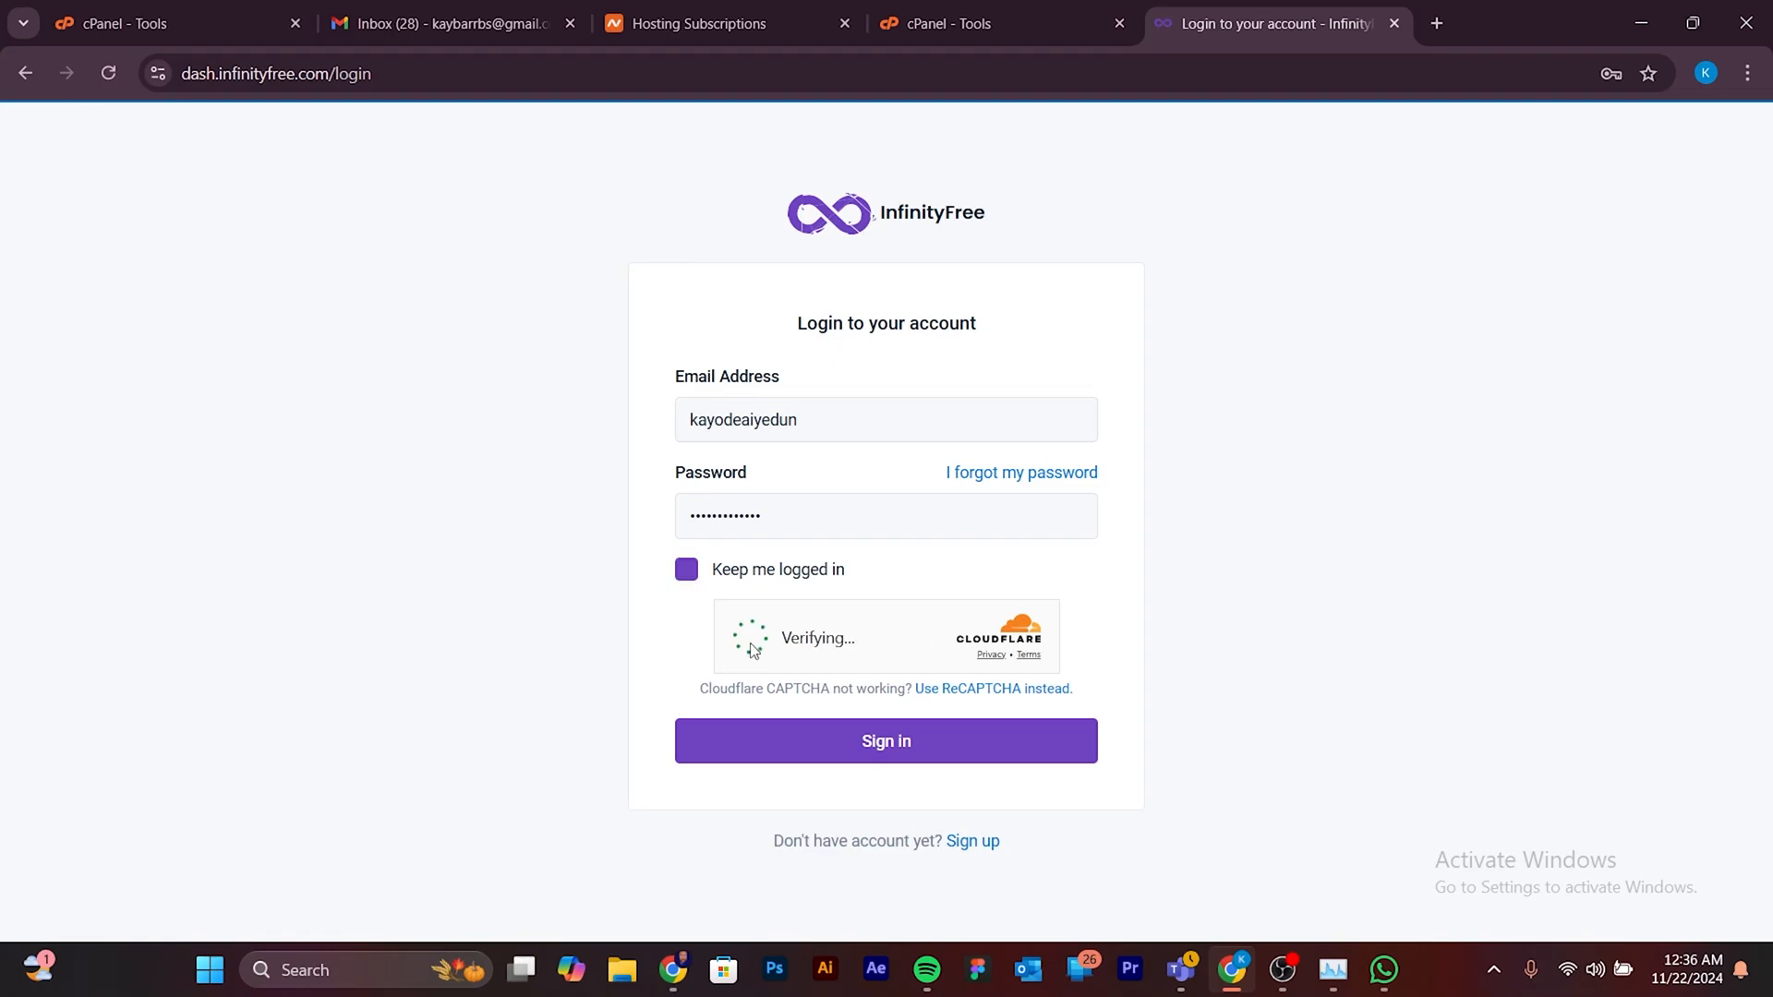
left_click(881, 755)
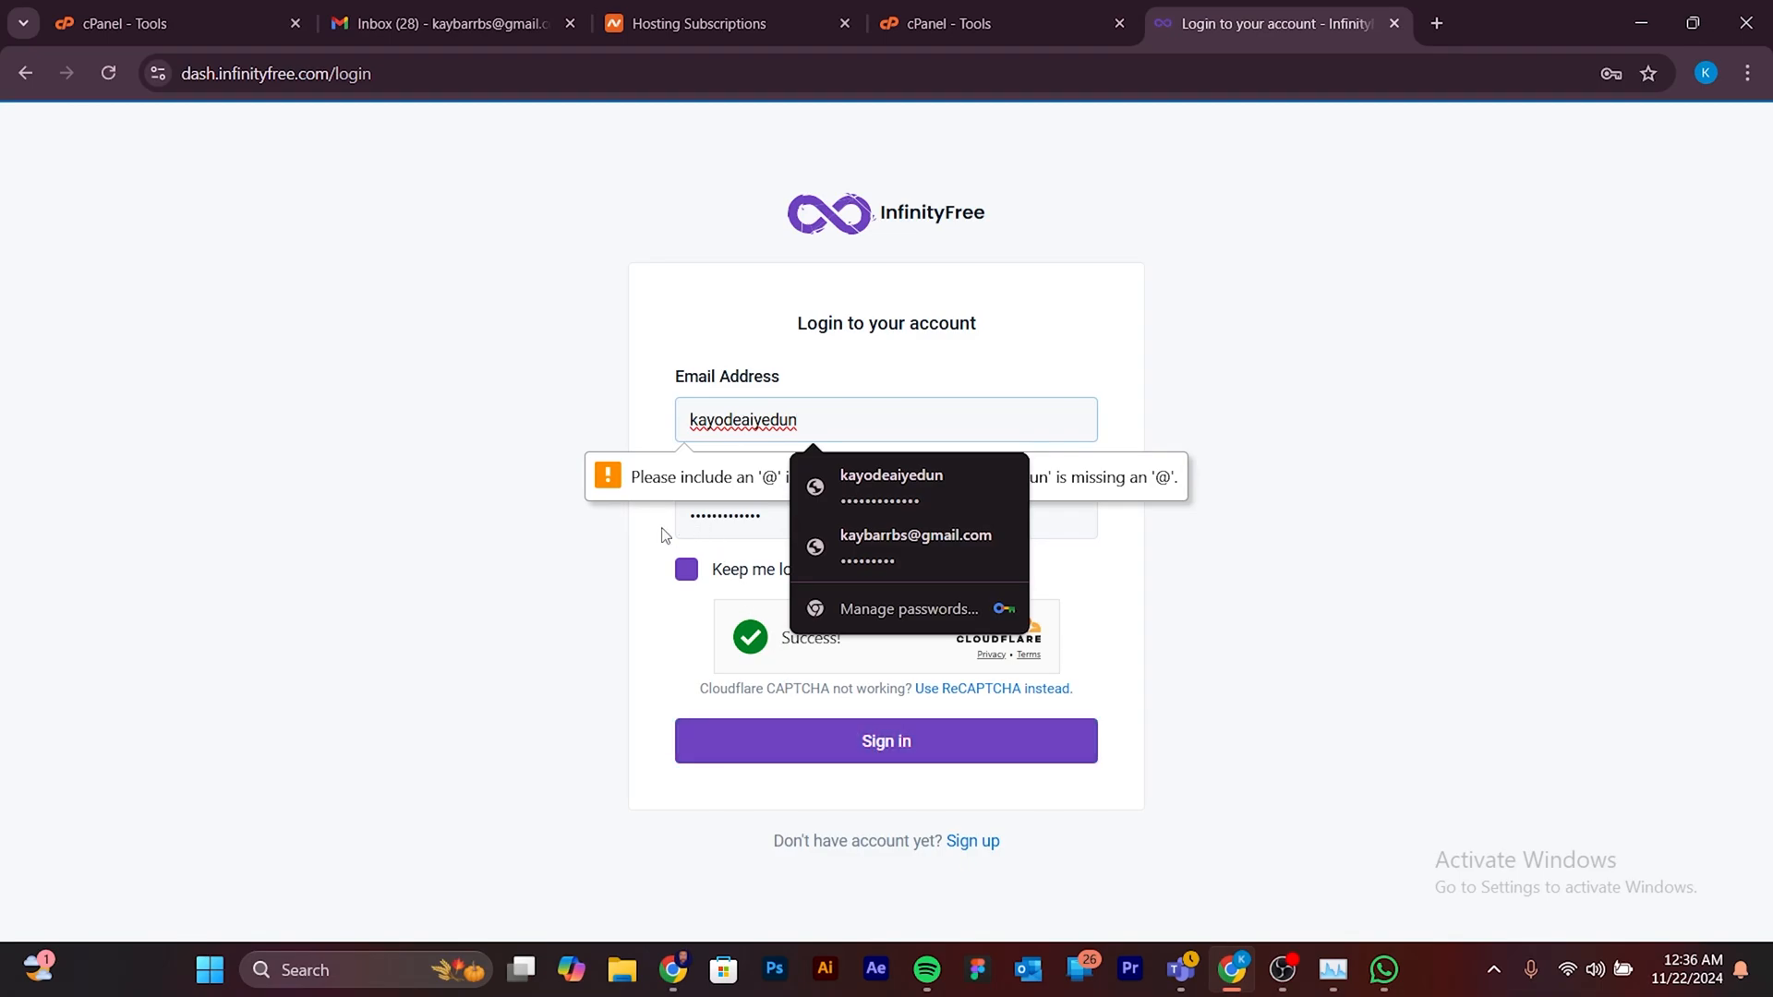
left_click(881, 479)
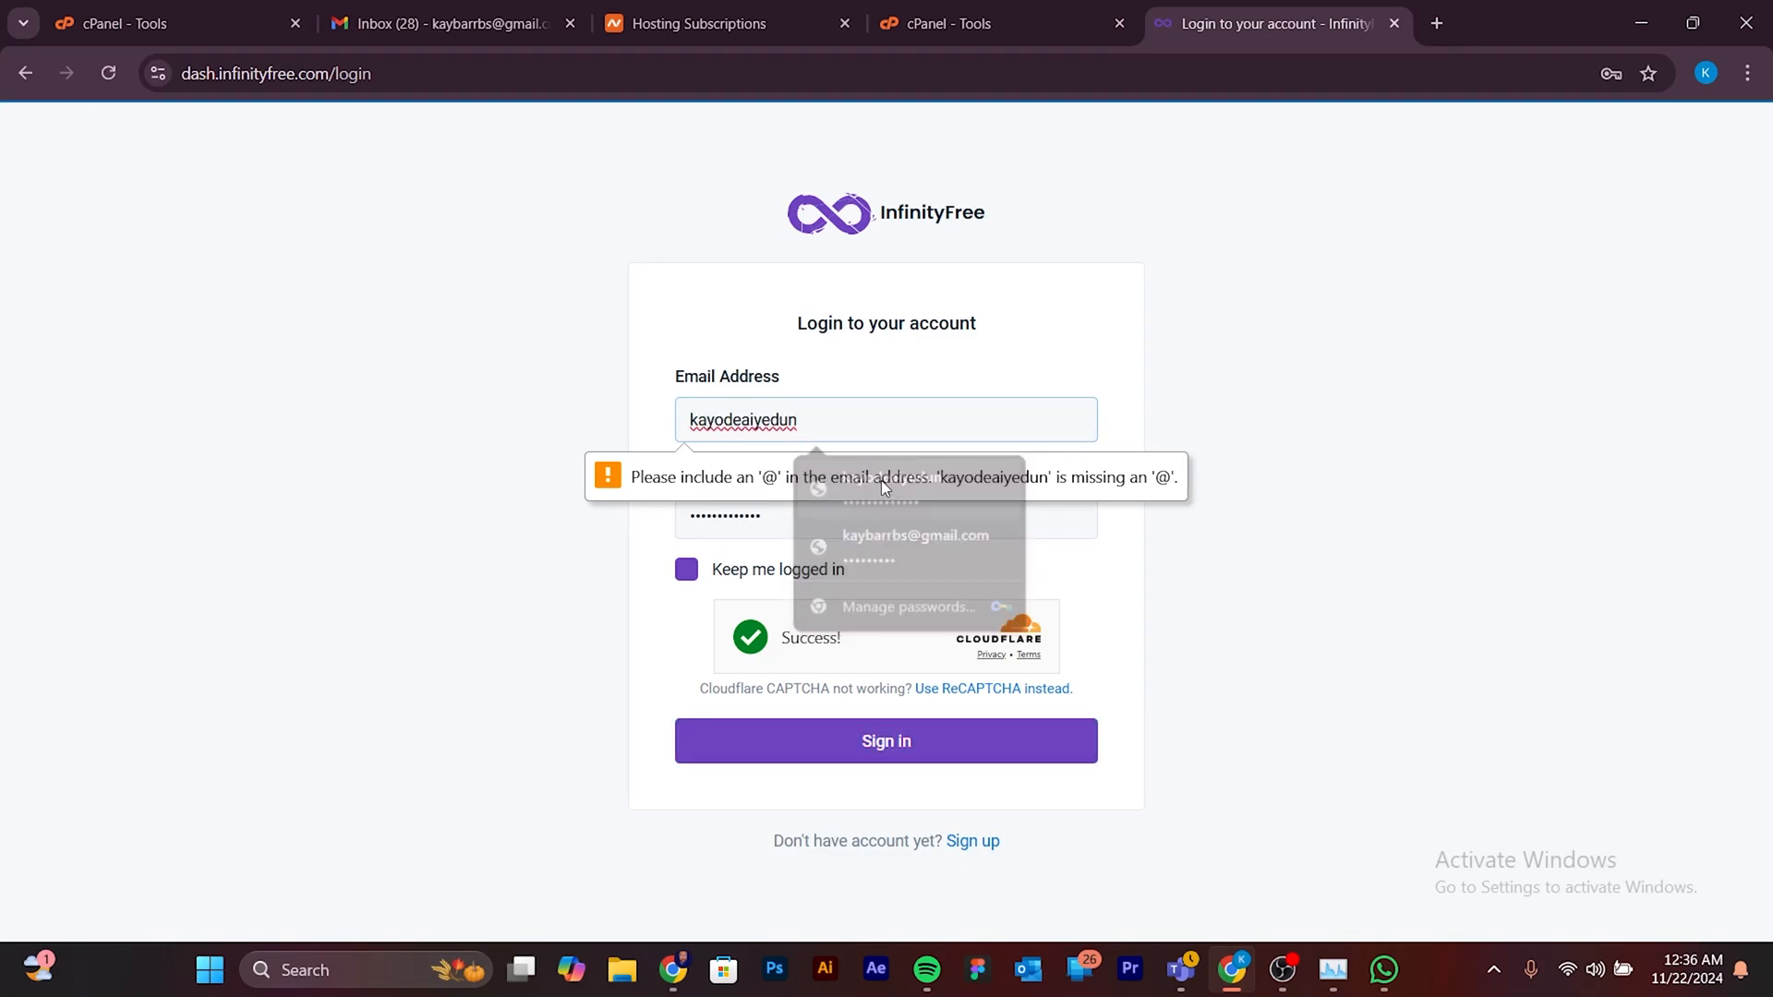
left_click(894, 739)
left_click(894, 545)
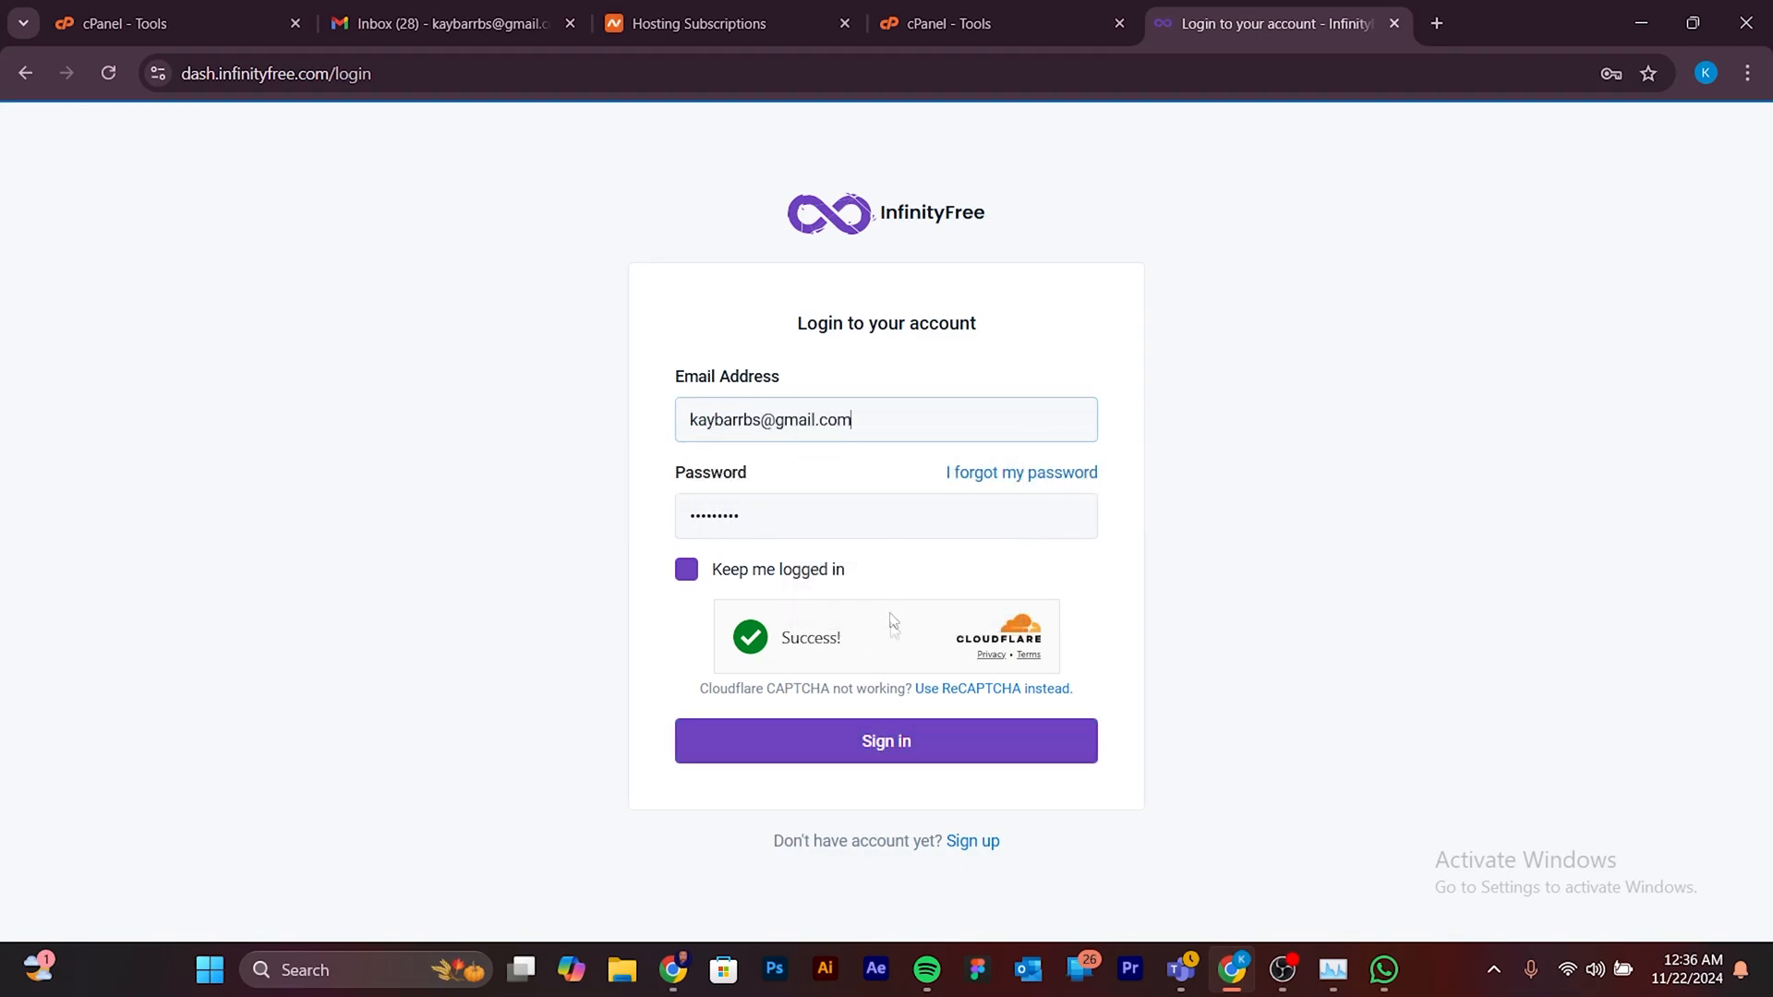
left_click(930, 737)
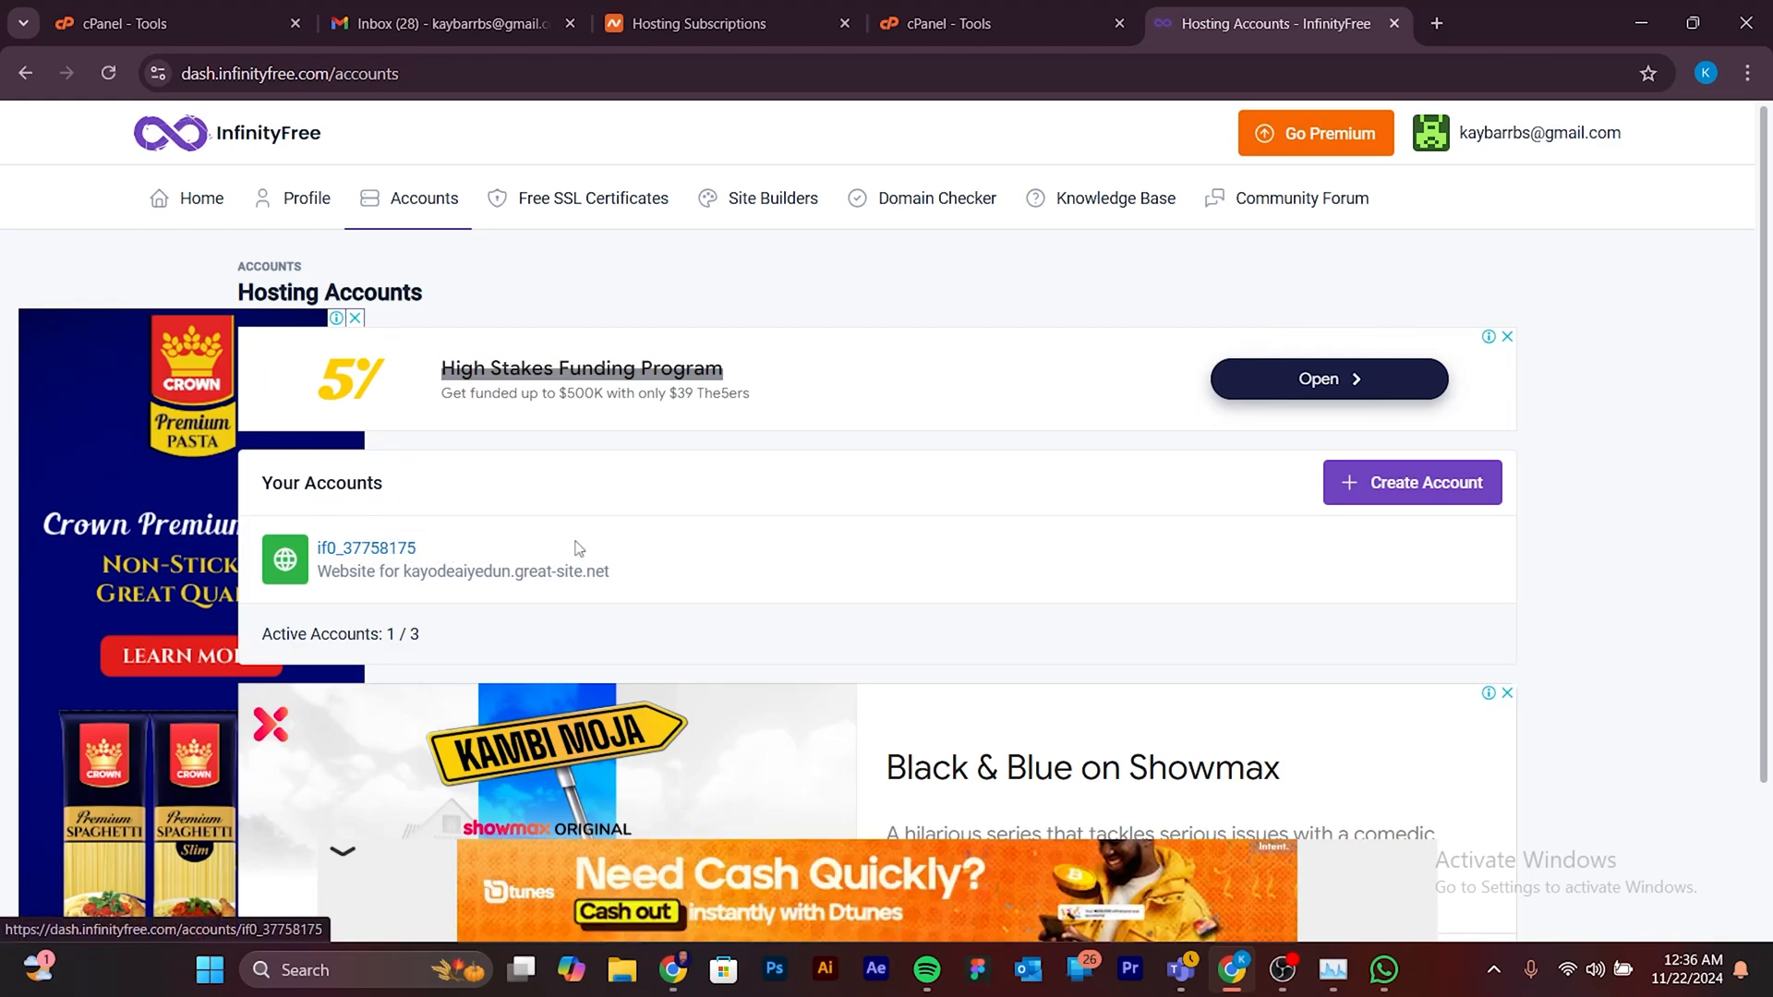
- Open the great-site.net hosting account, dismiss the advertisement and launch the account's control panel
left_click(392, 554)
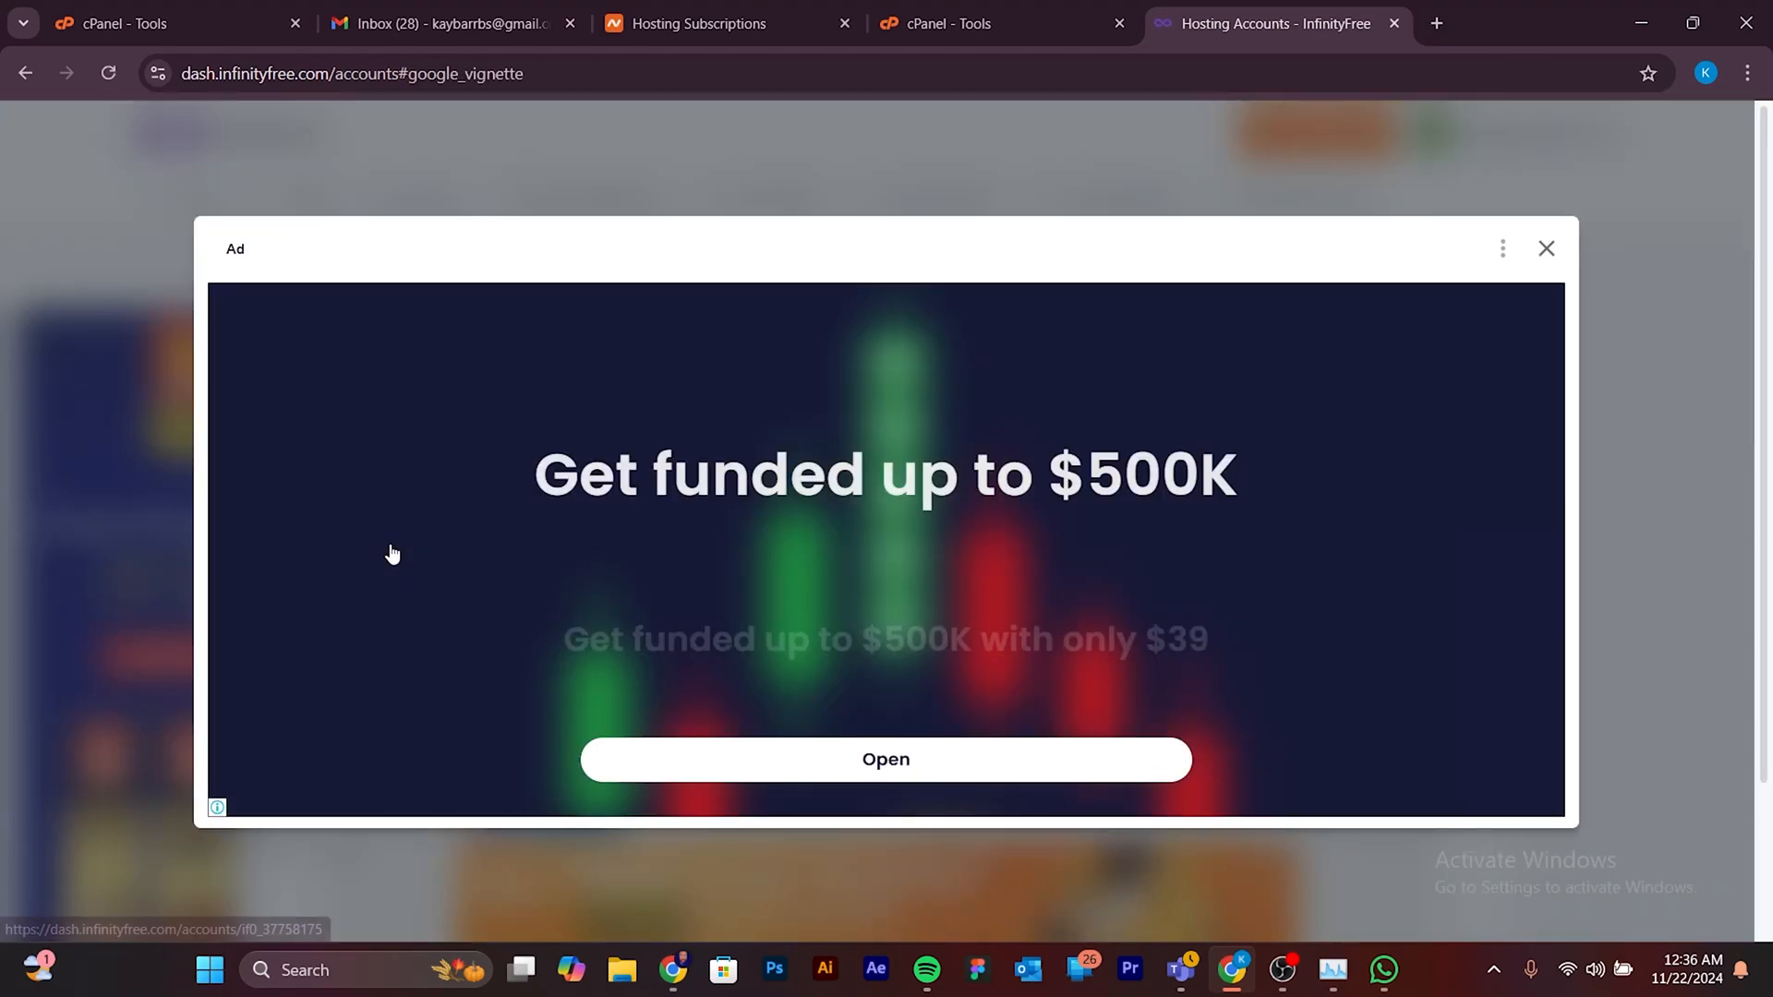
left_click(1547, 249)
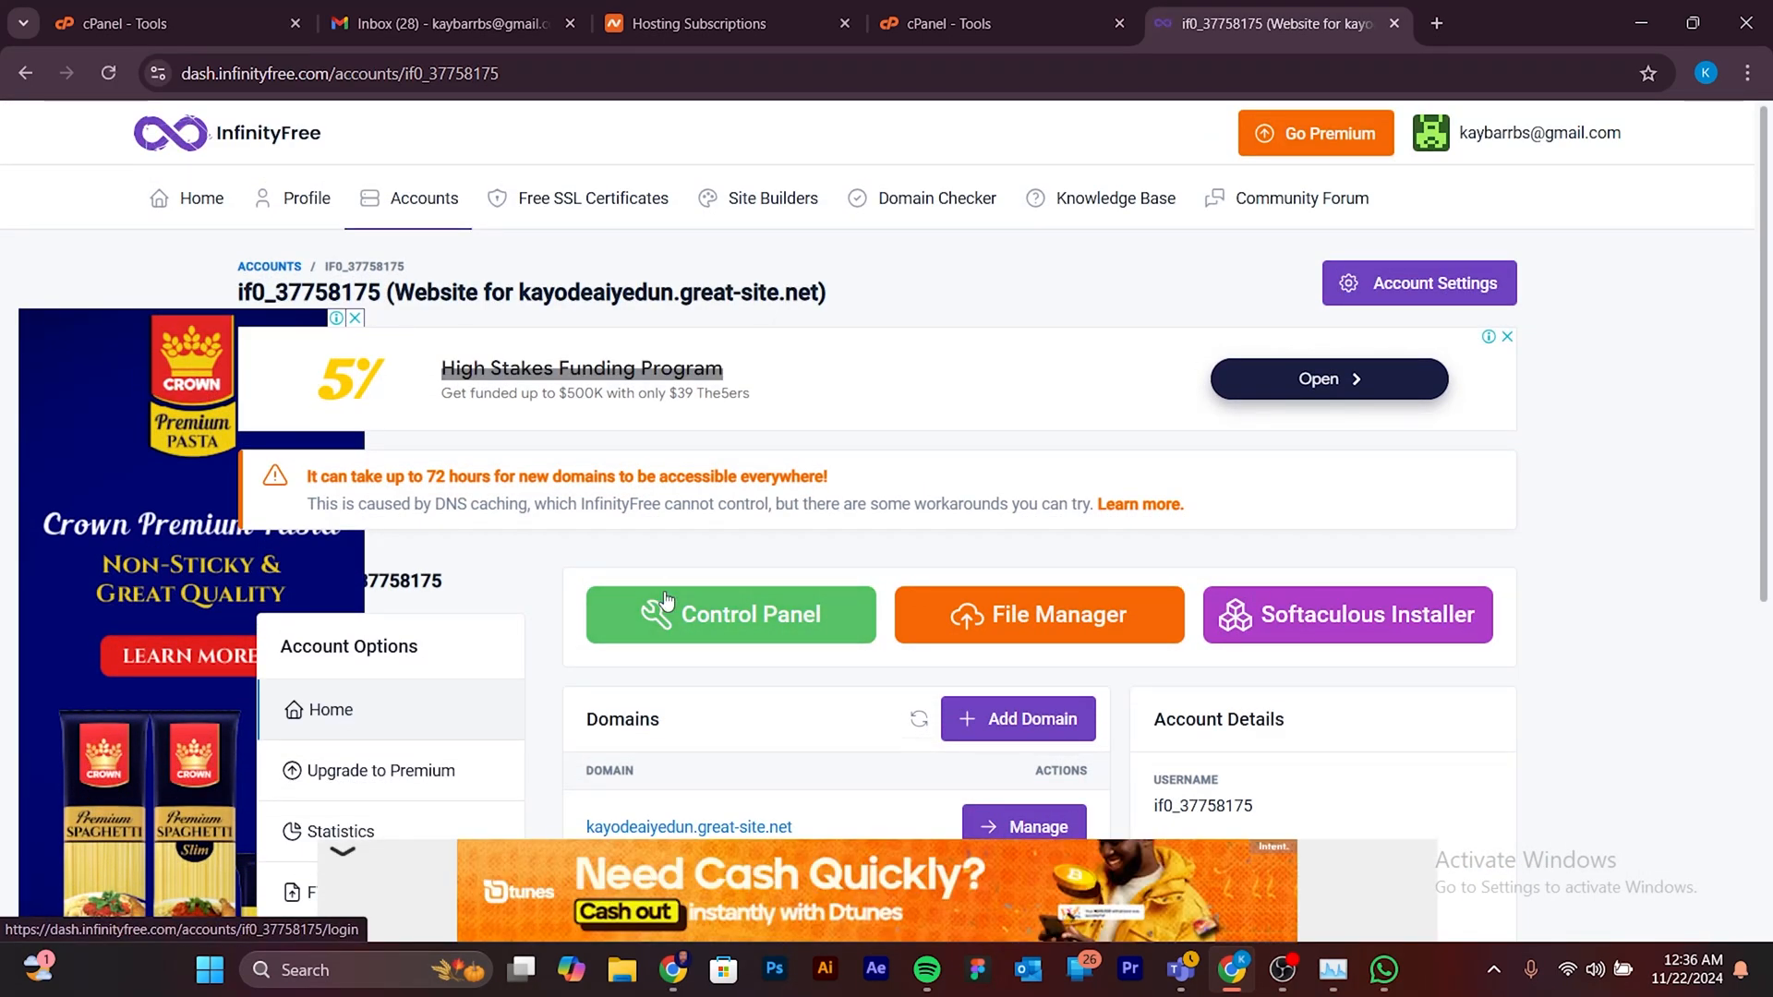
left_click(774, 626)
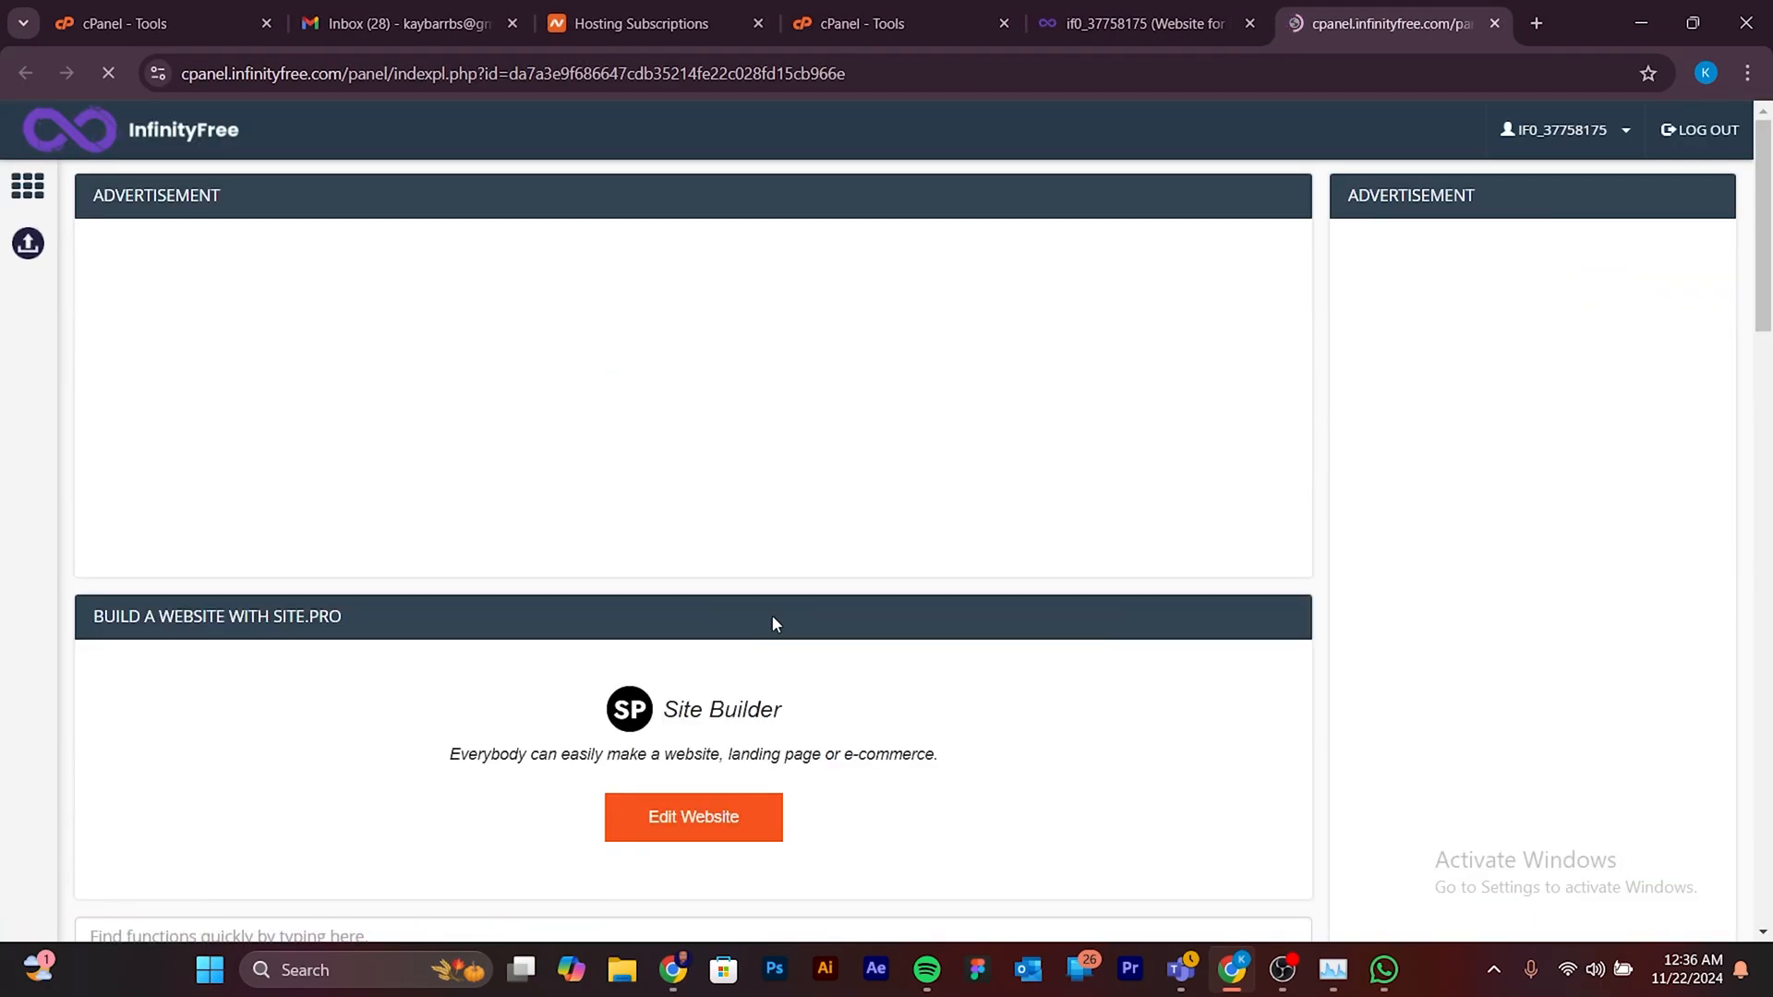
- Review the InfinityFree control panel's site builder, domain search, Preferences, Files and Databases sections
scroll(966, 601, "down", 5)
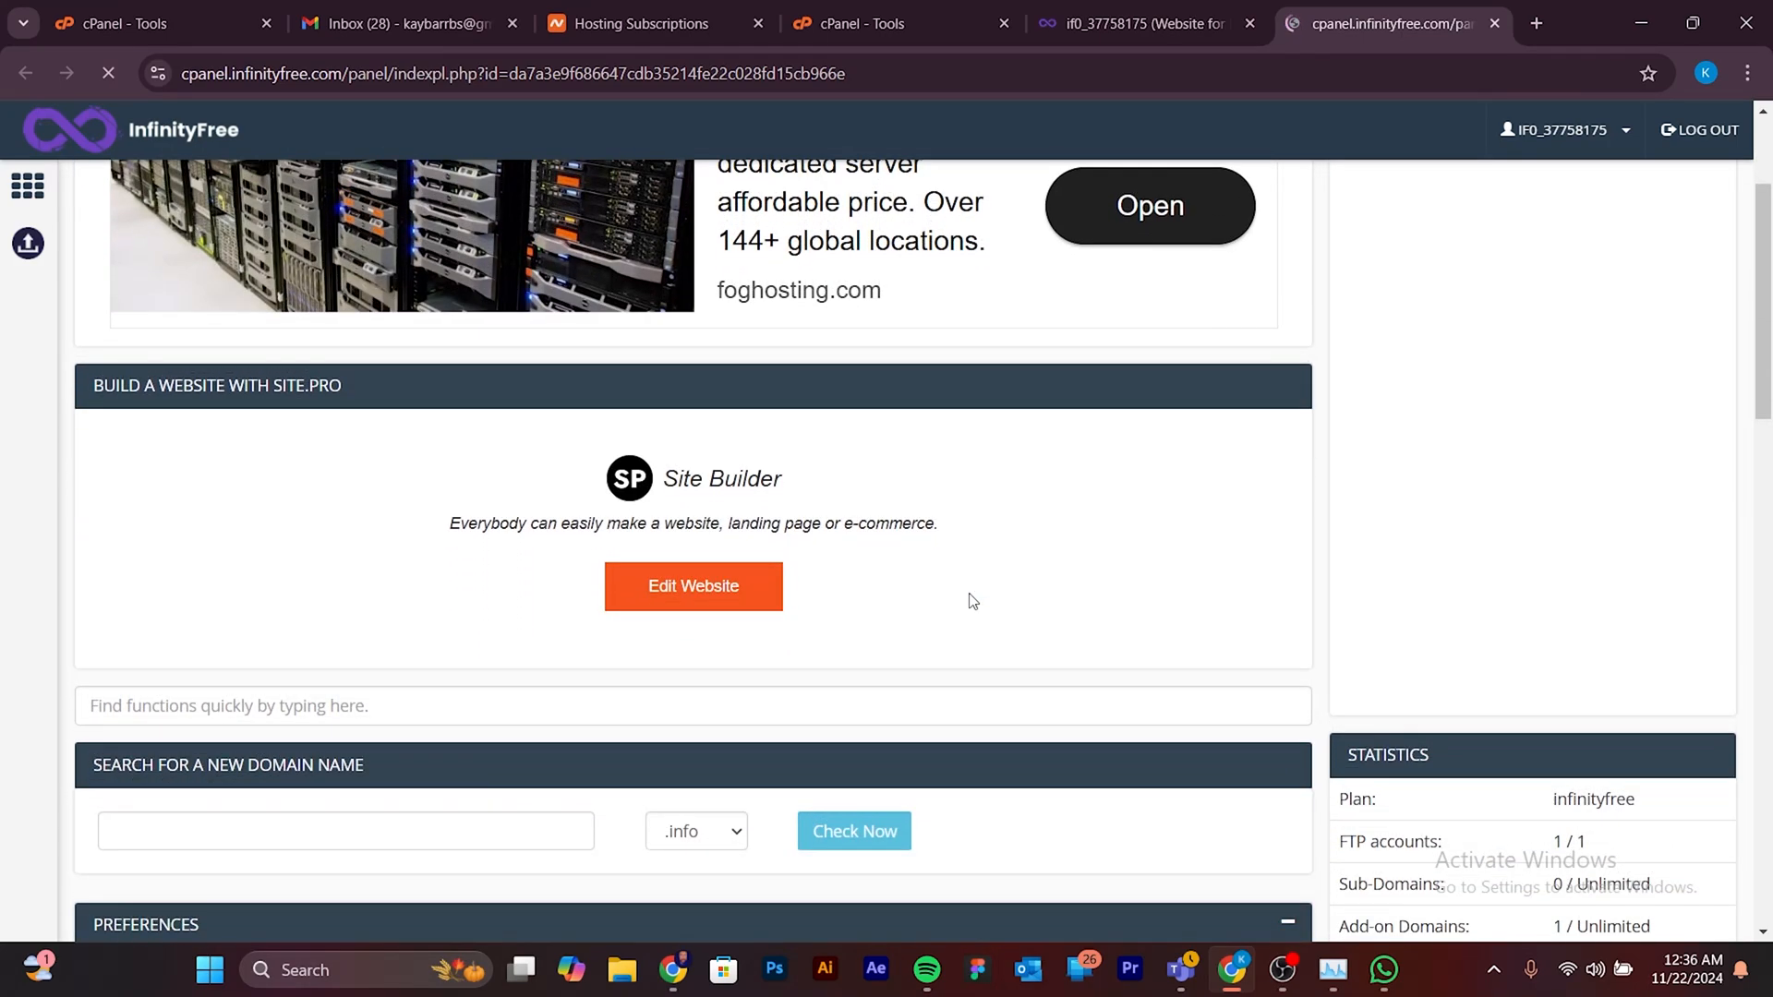
scroll(973, 601, "down", 3)
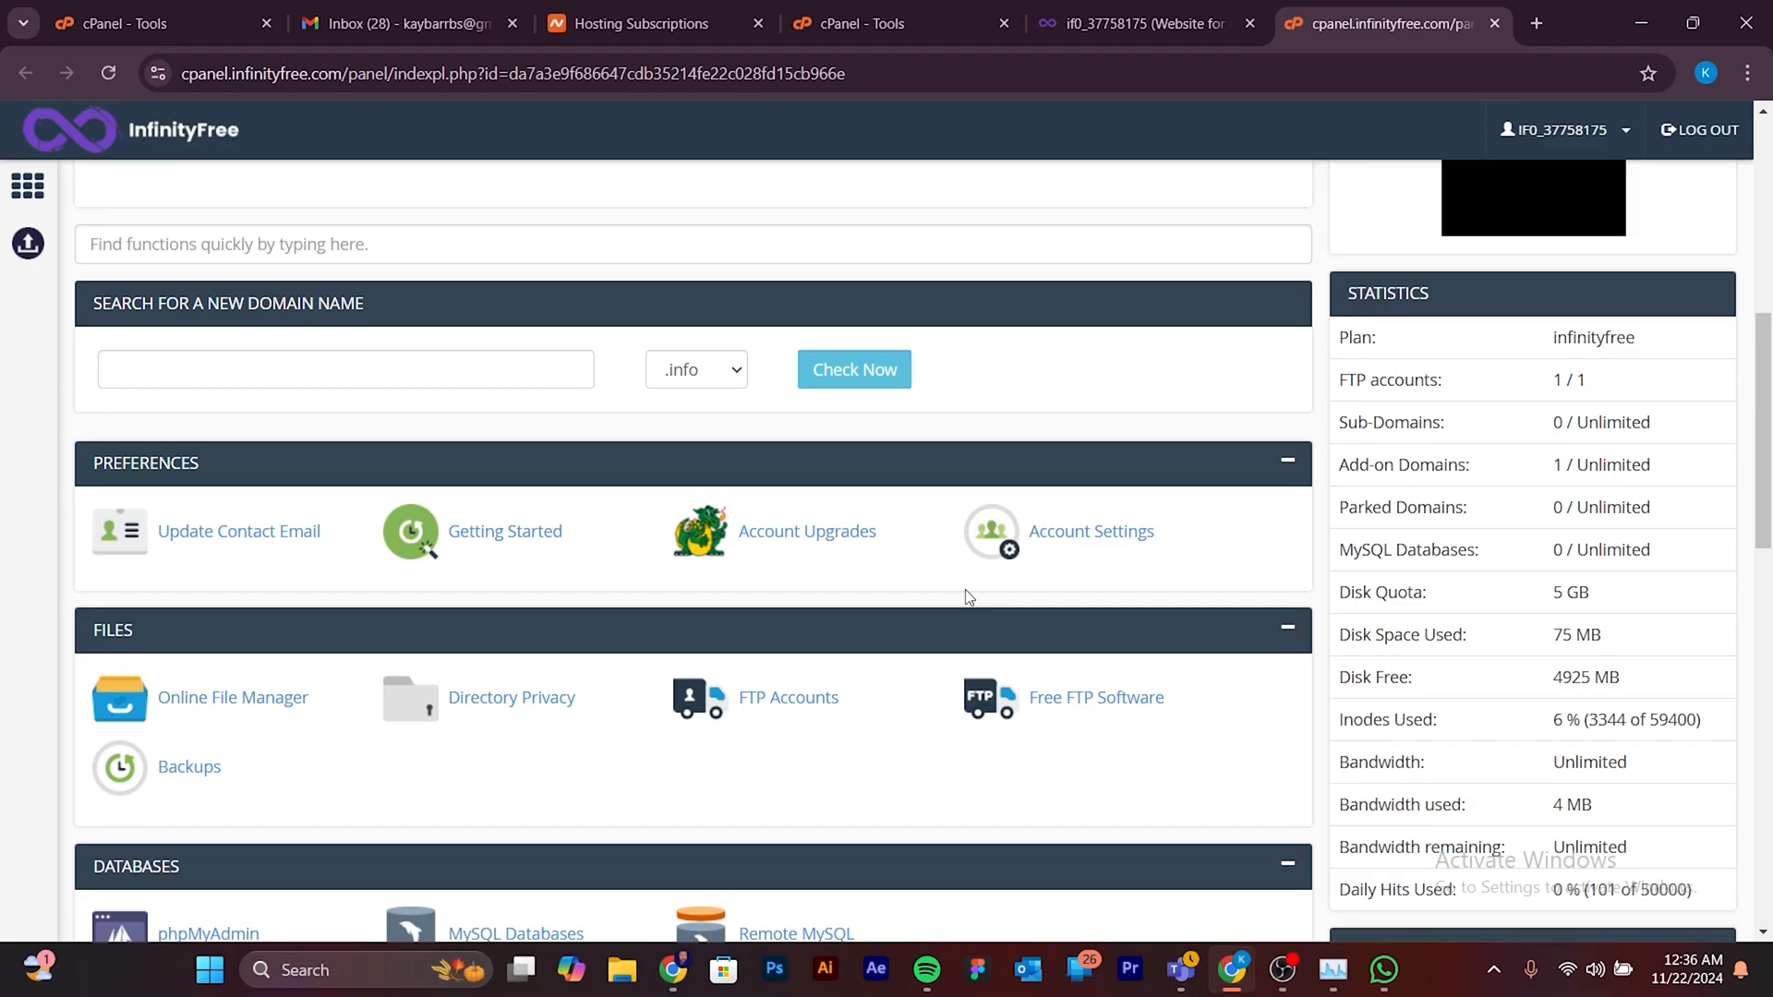
scroll(966, 602, "up", 7)
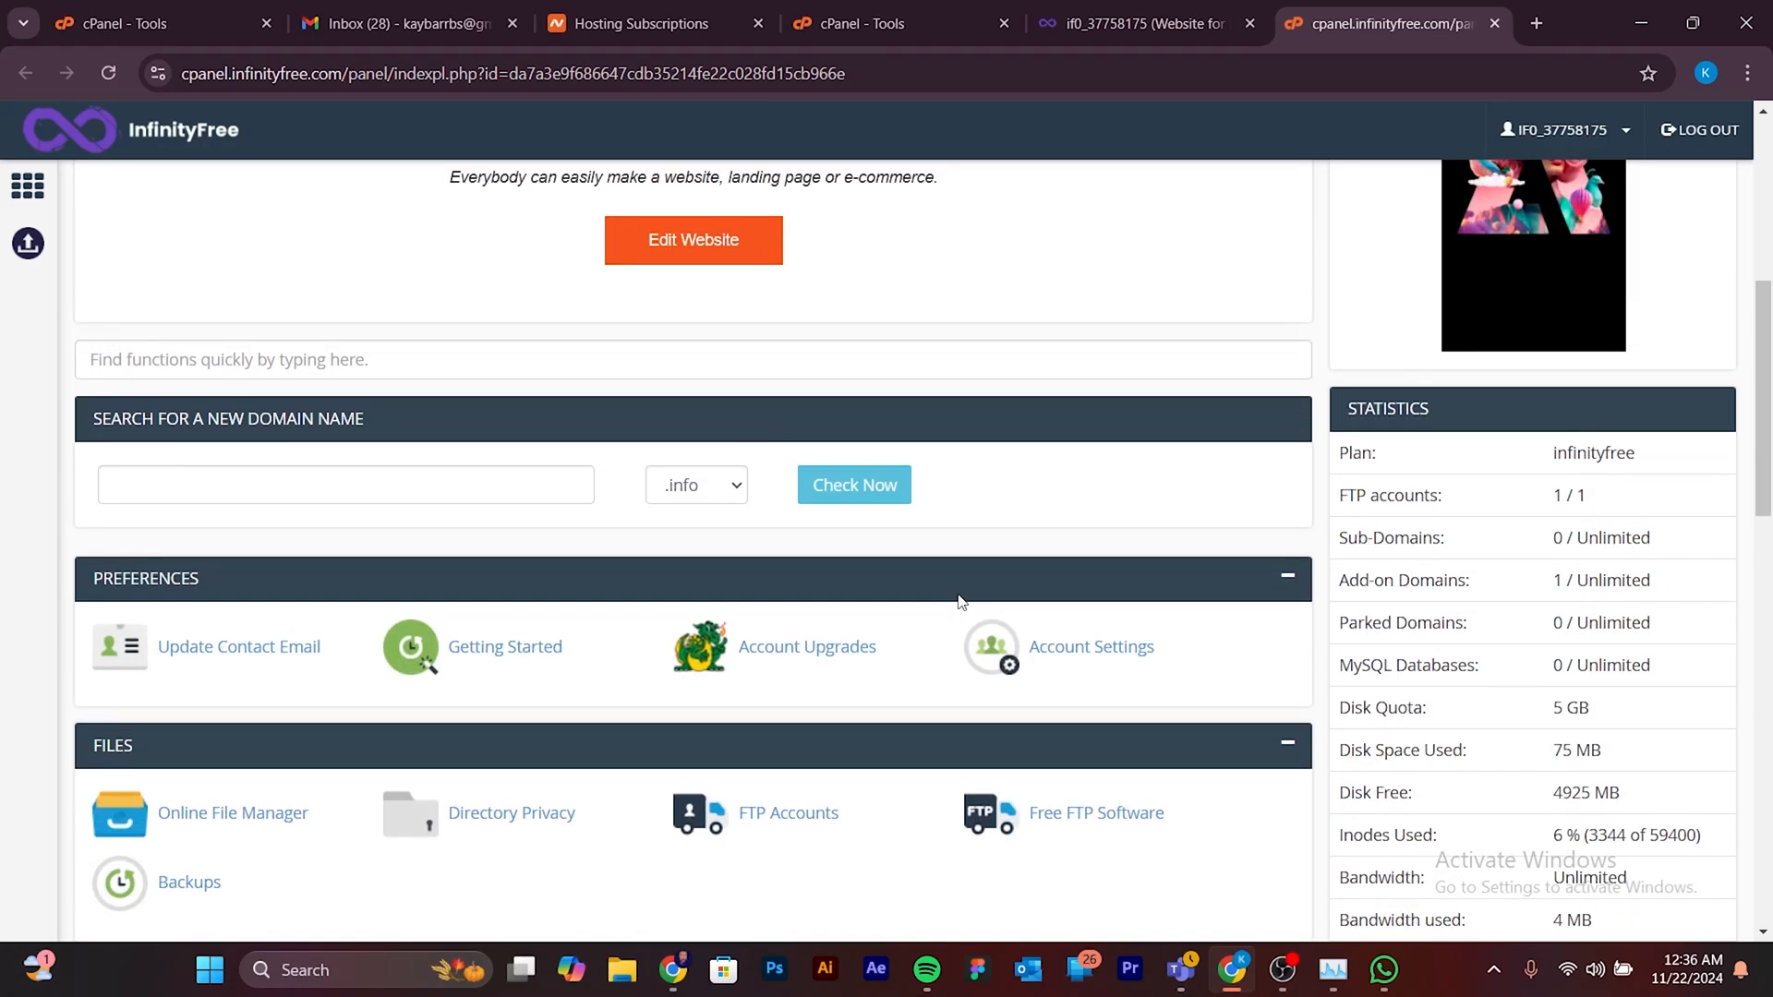
scroll(958, 601, "down", 8)
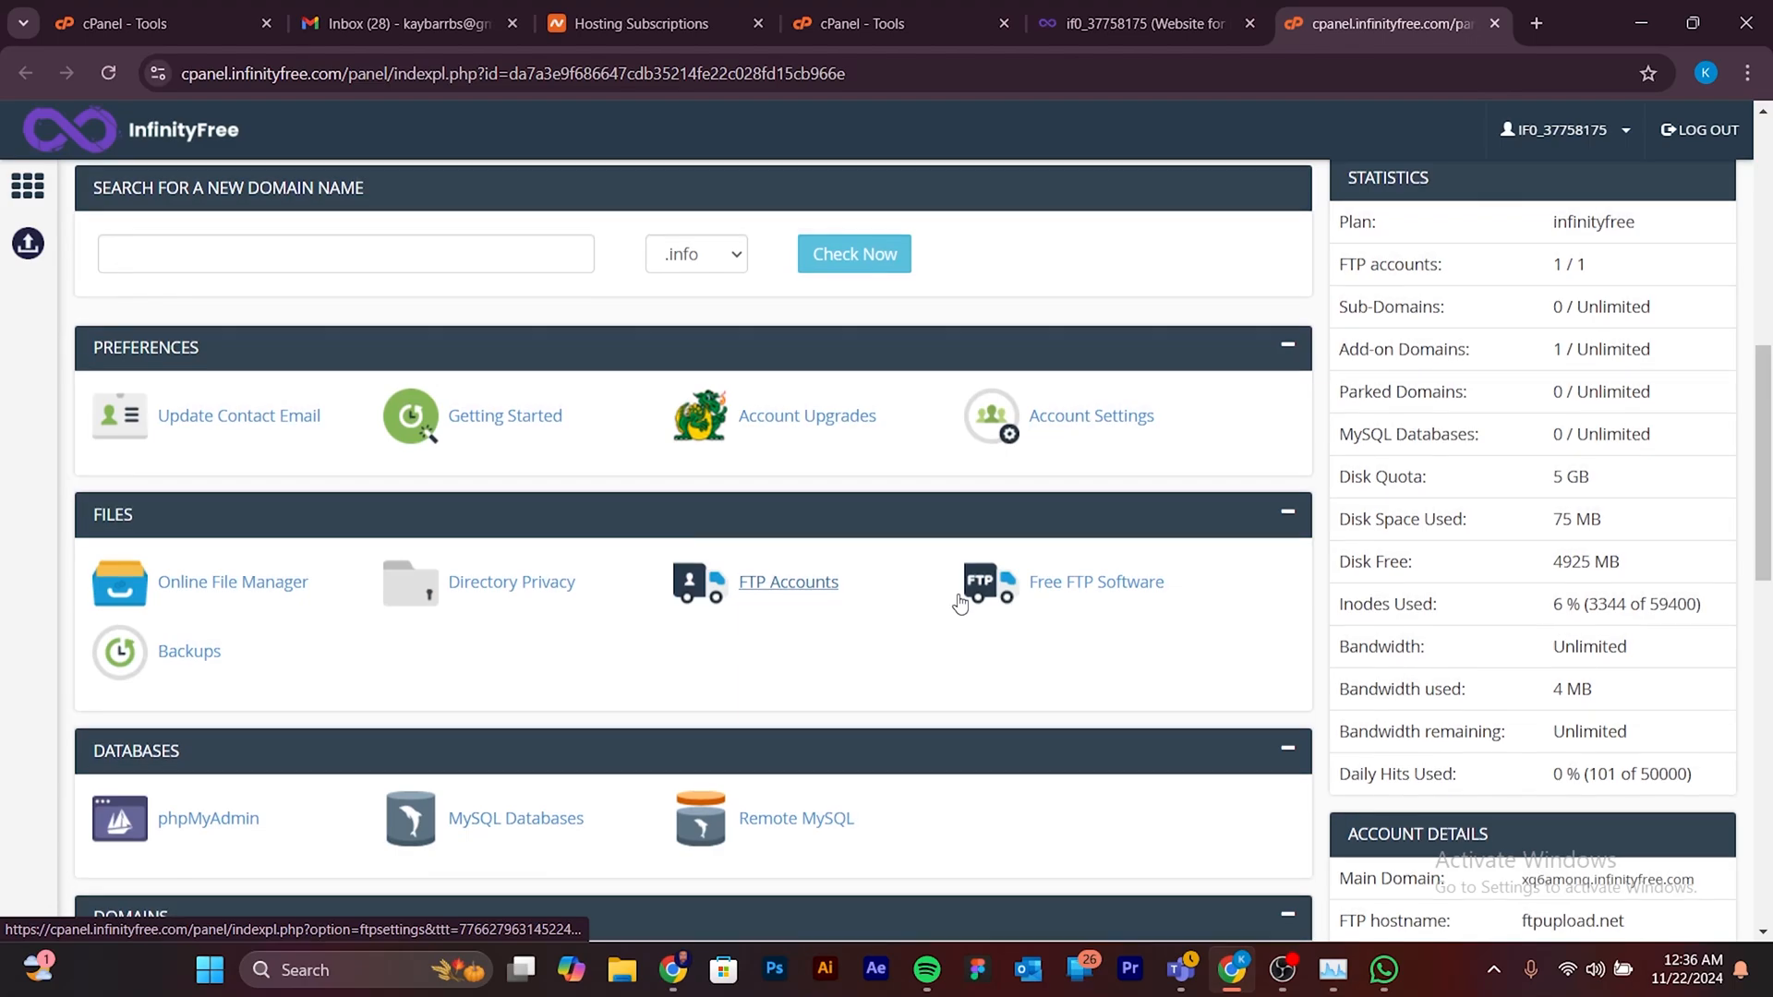
scroll(961, 603, "down", 2)
scroll(960, 603, "up", 2)
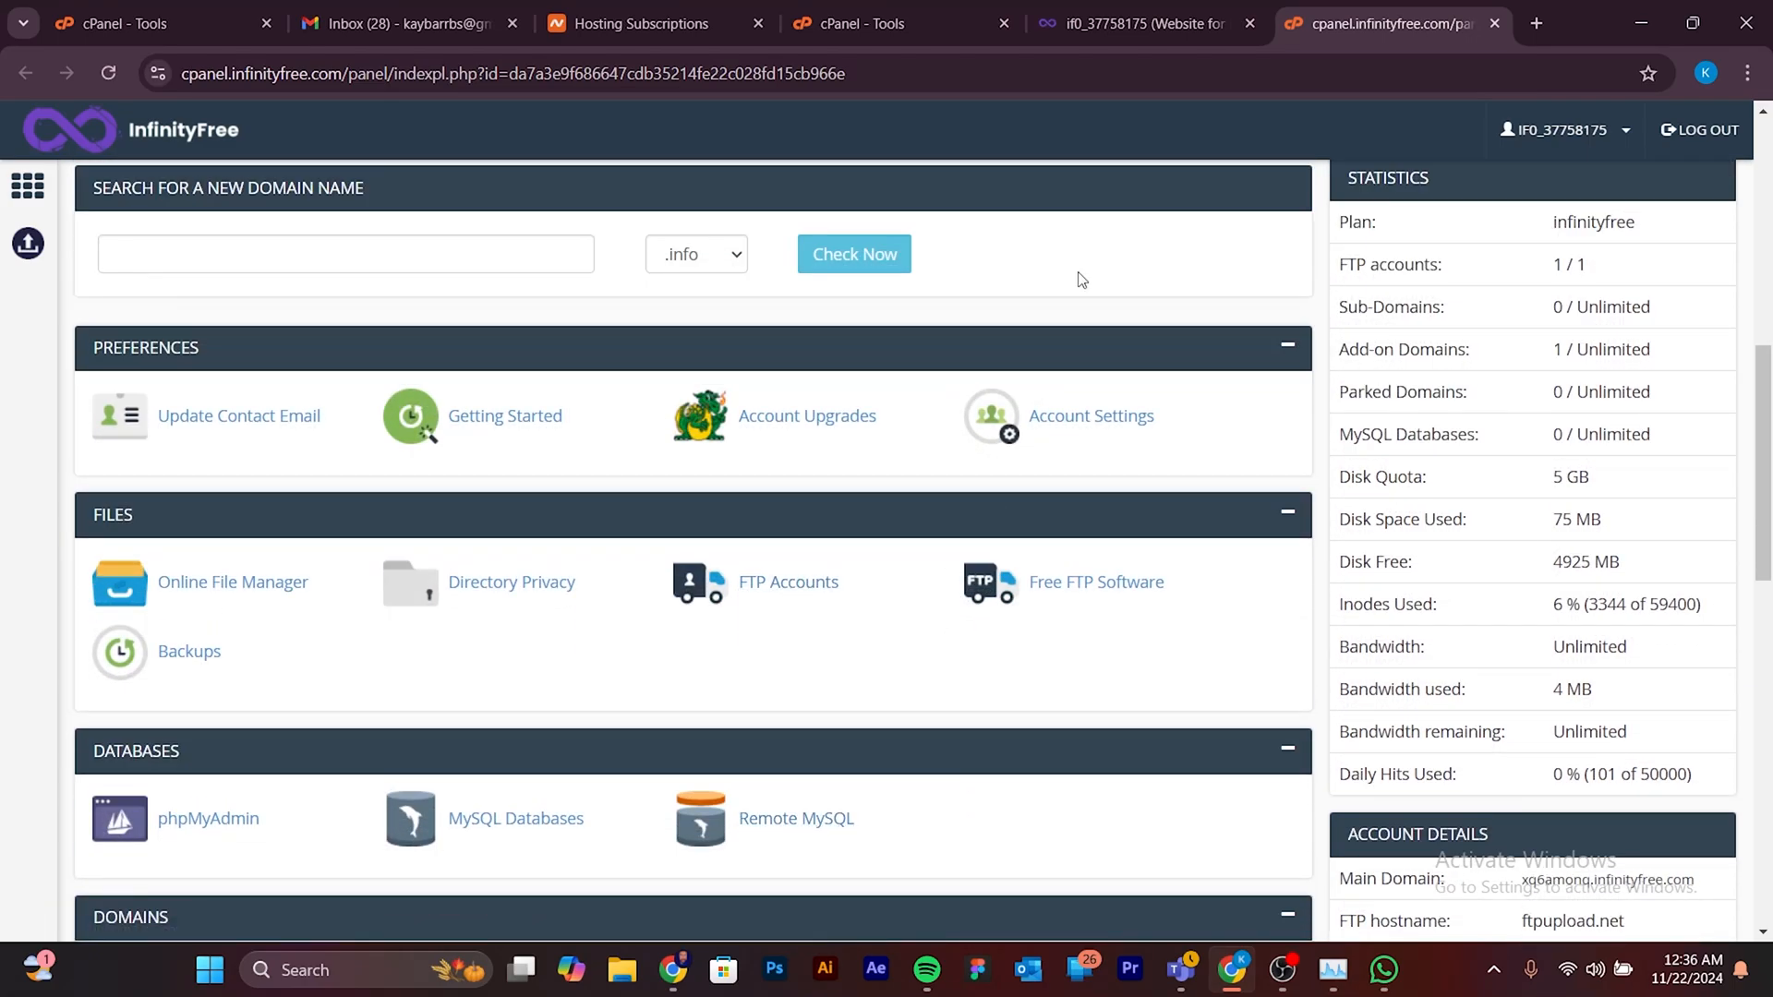
- Switch back to the Namecheap cPanel and look over its tools page for comparison
left_click(869, 23)
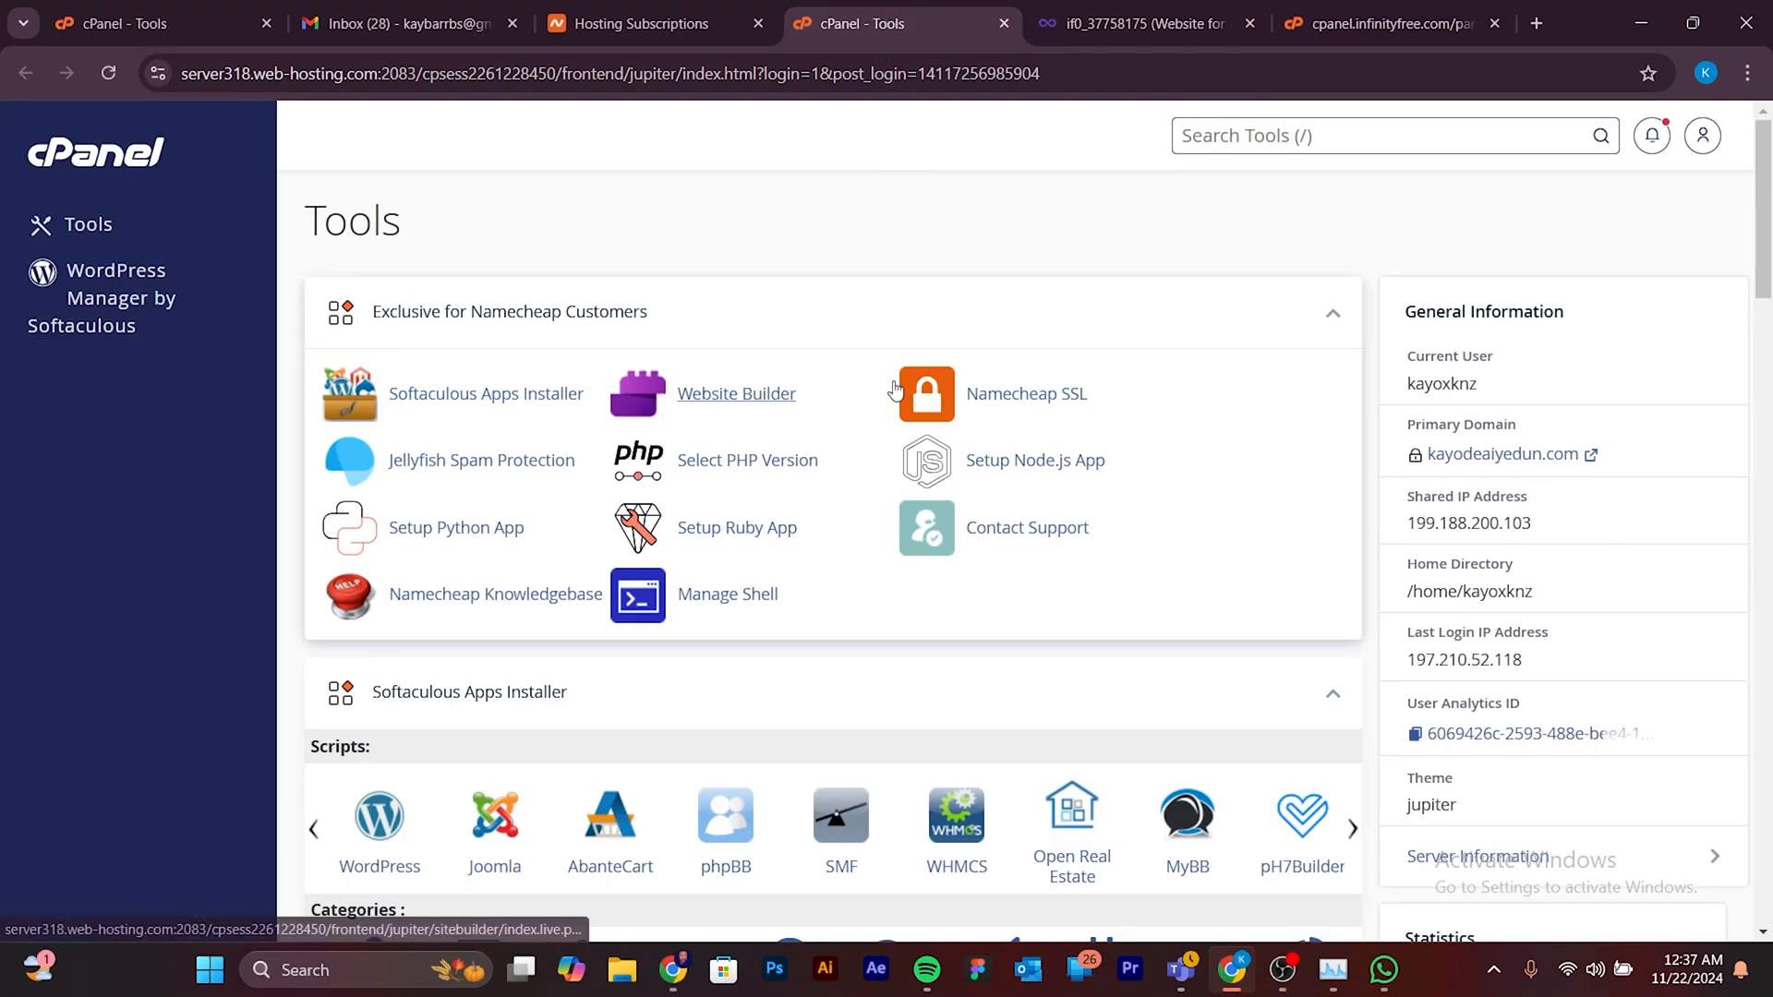
scroll(942, 435, "down", 4)
scroll(967, 507, "up", 4)
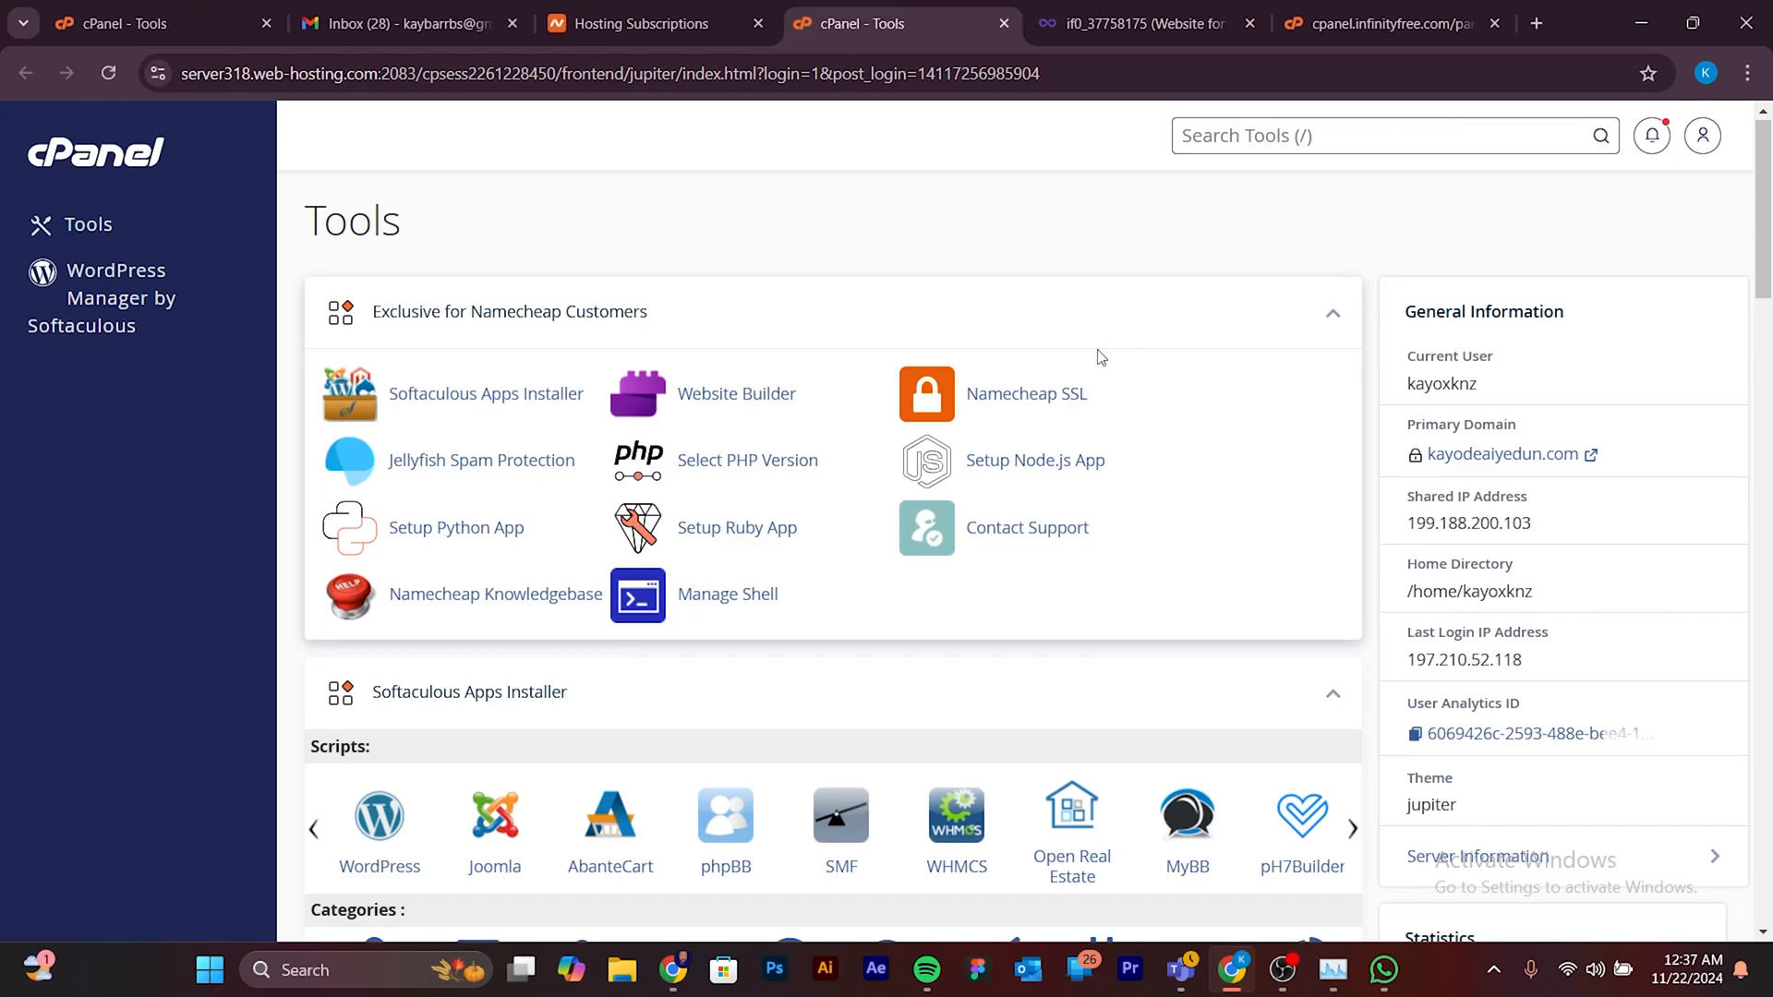
- Return to the InfinityFree control panel, close the advertisement and look over its feature sections again
left_click(1144, 18)
left_click(1386, 23)
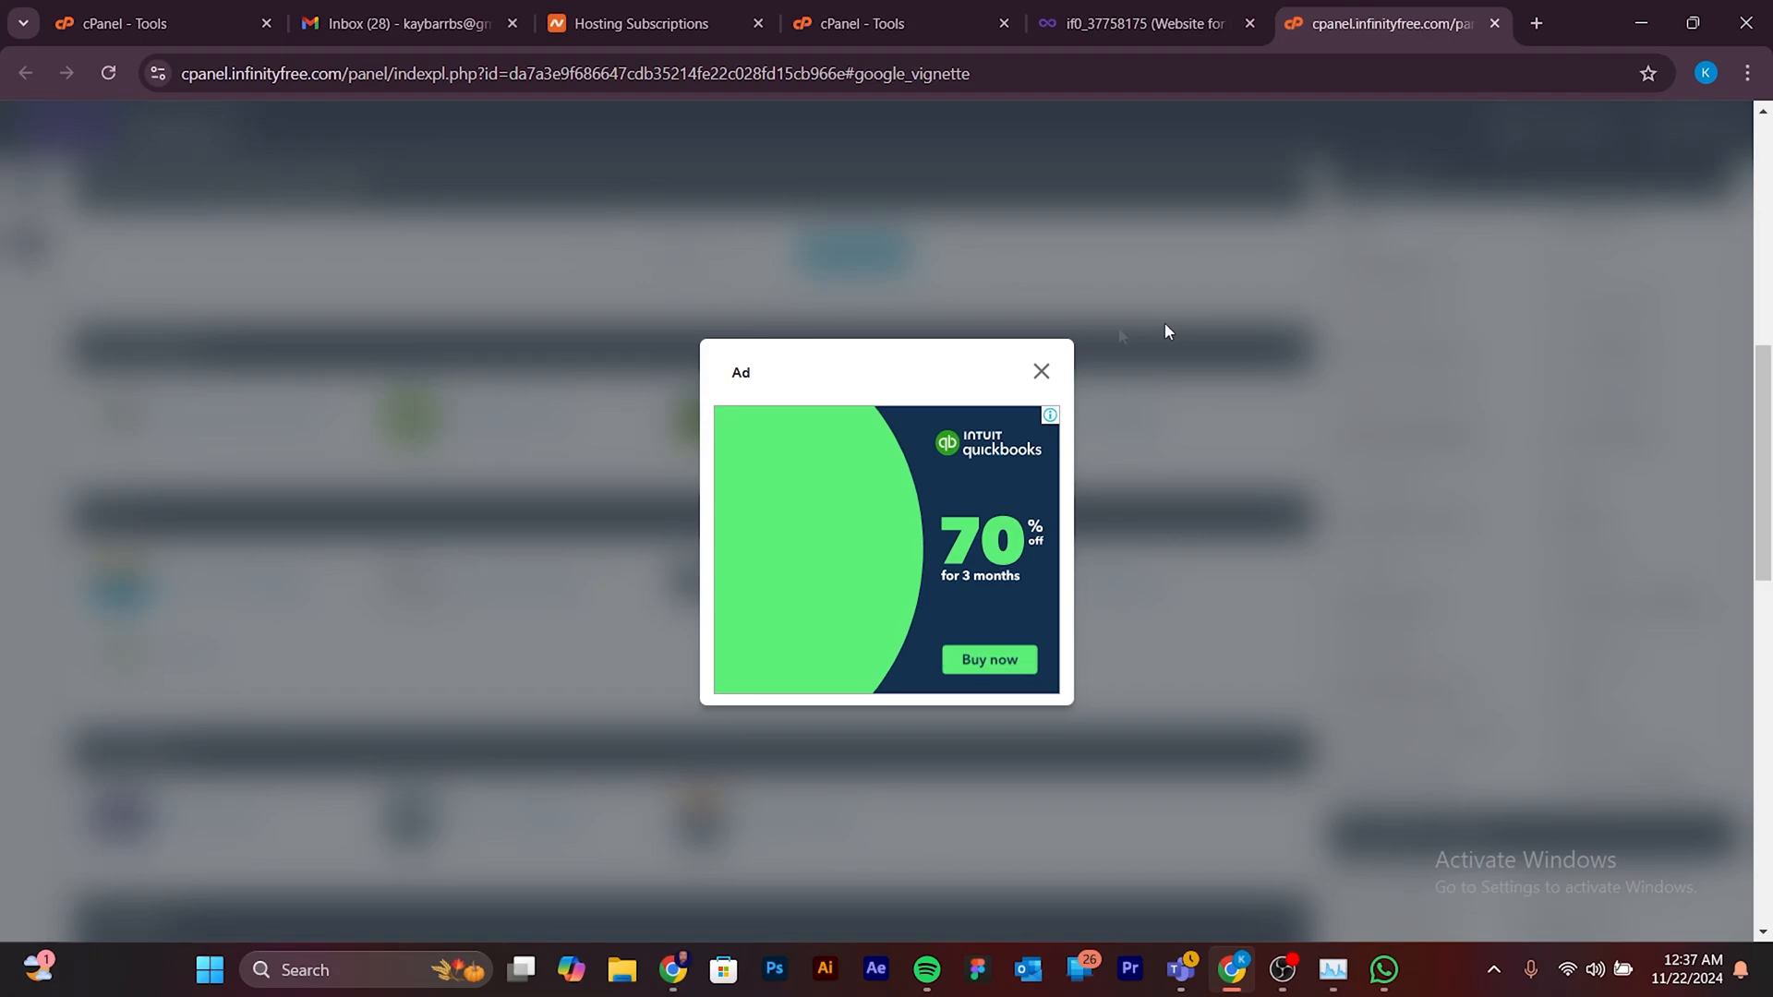
left_click(1042, 369)
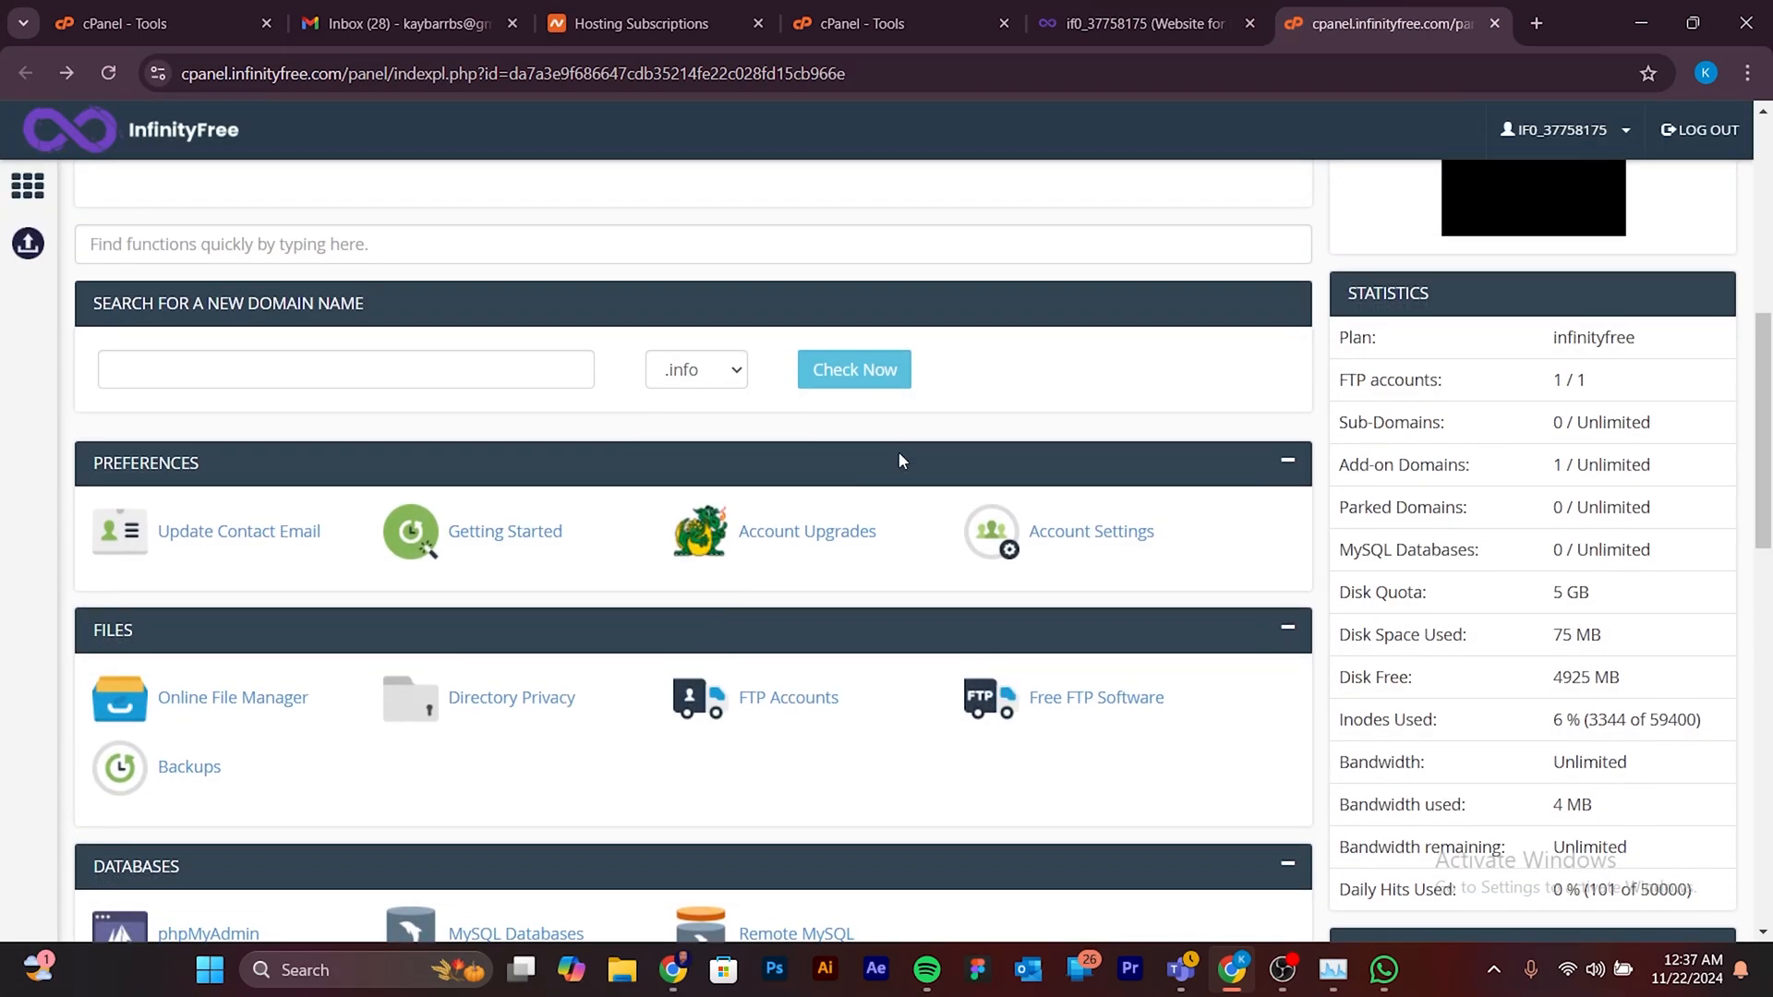
scroll(921, 477, "down", 4)
scroll(922, 480, "up", 2)
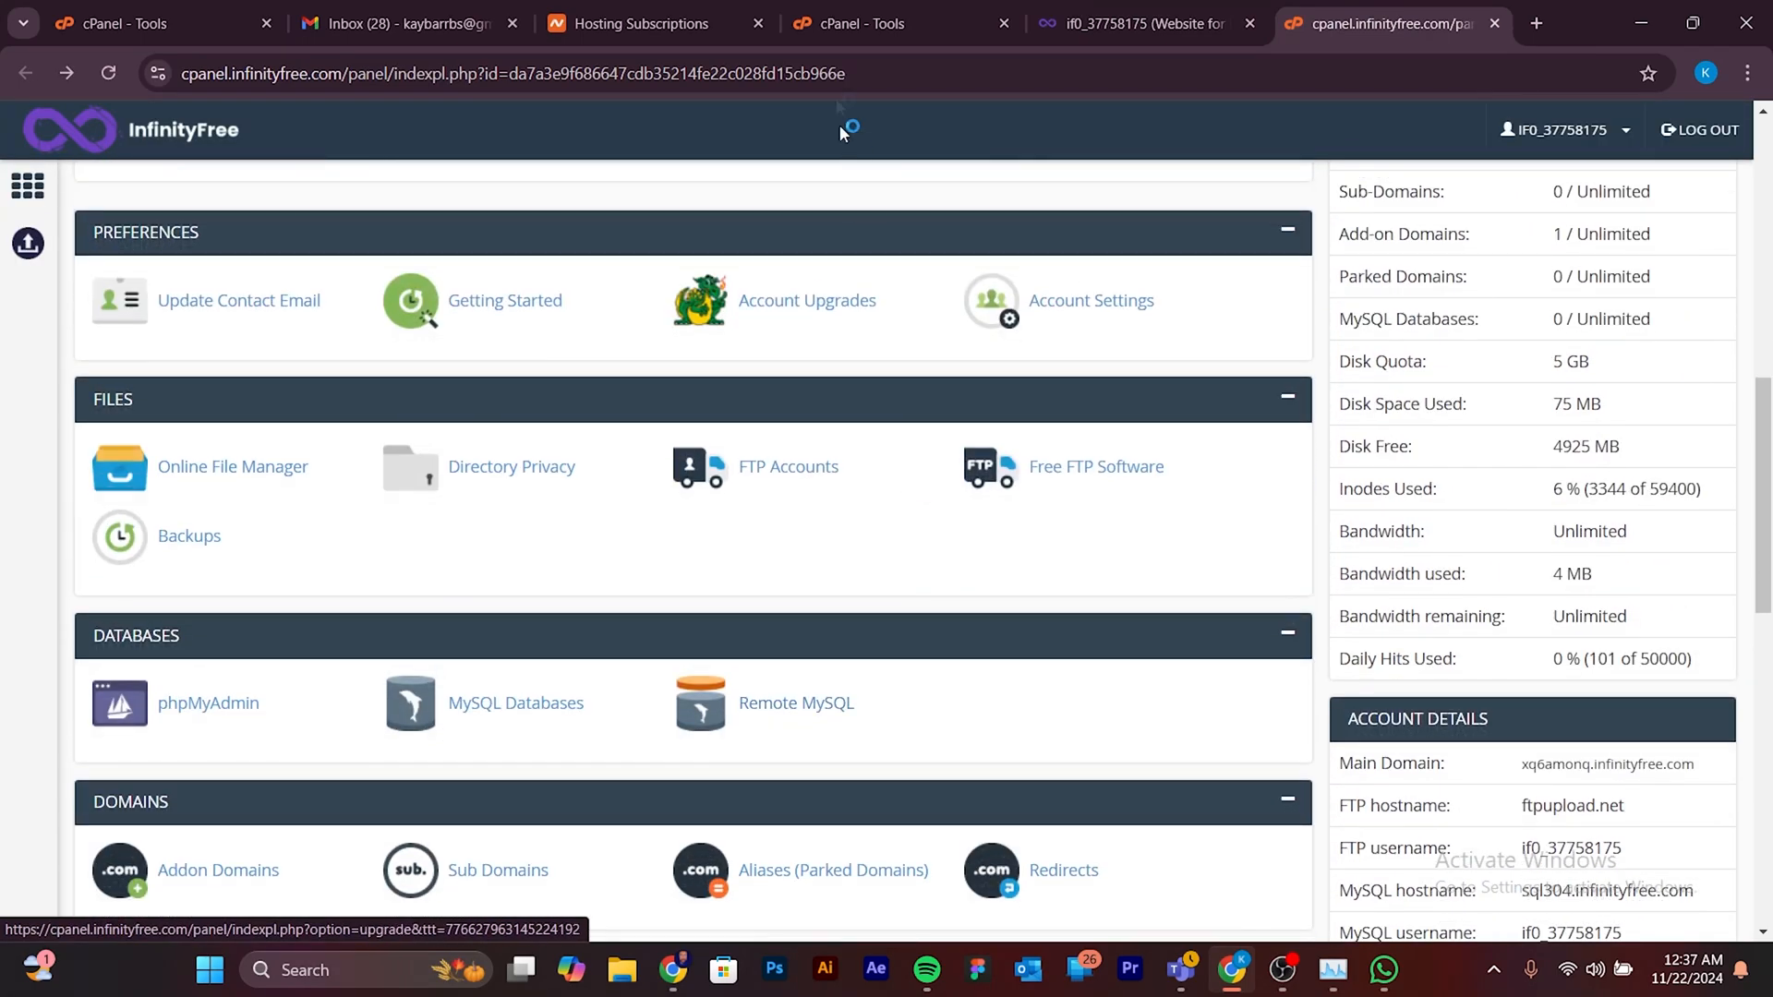
- Open the primary domain's website from the Namecheap cPanel, view its page and return to the cPanel
left_click(866, 20)
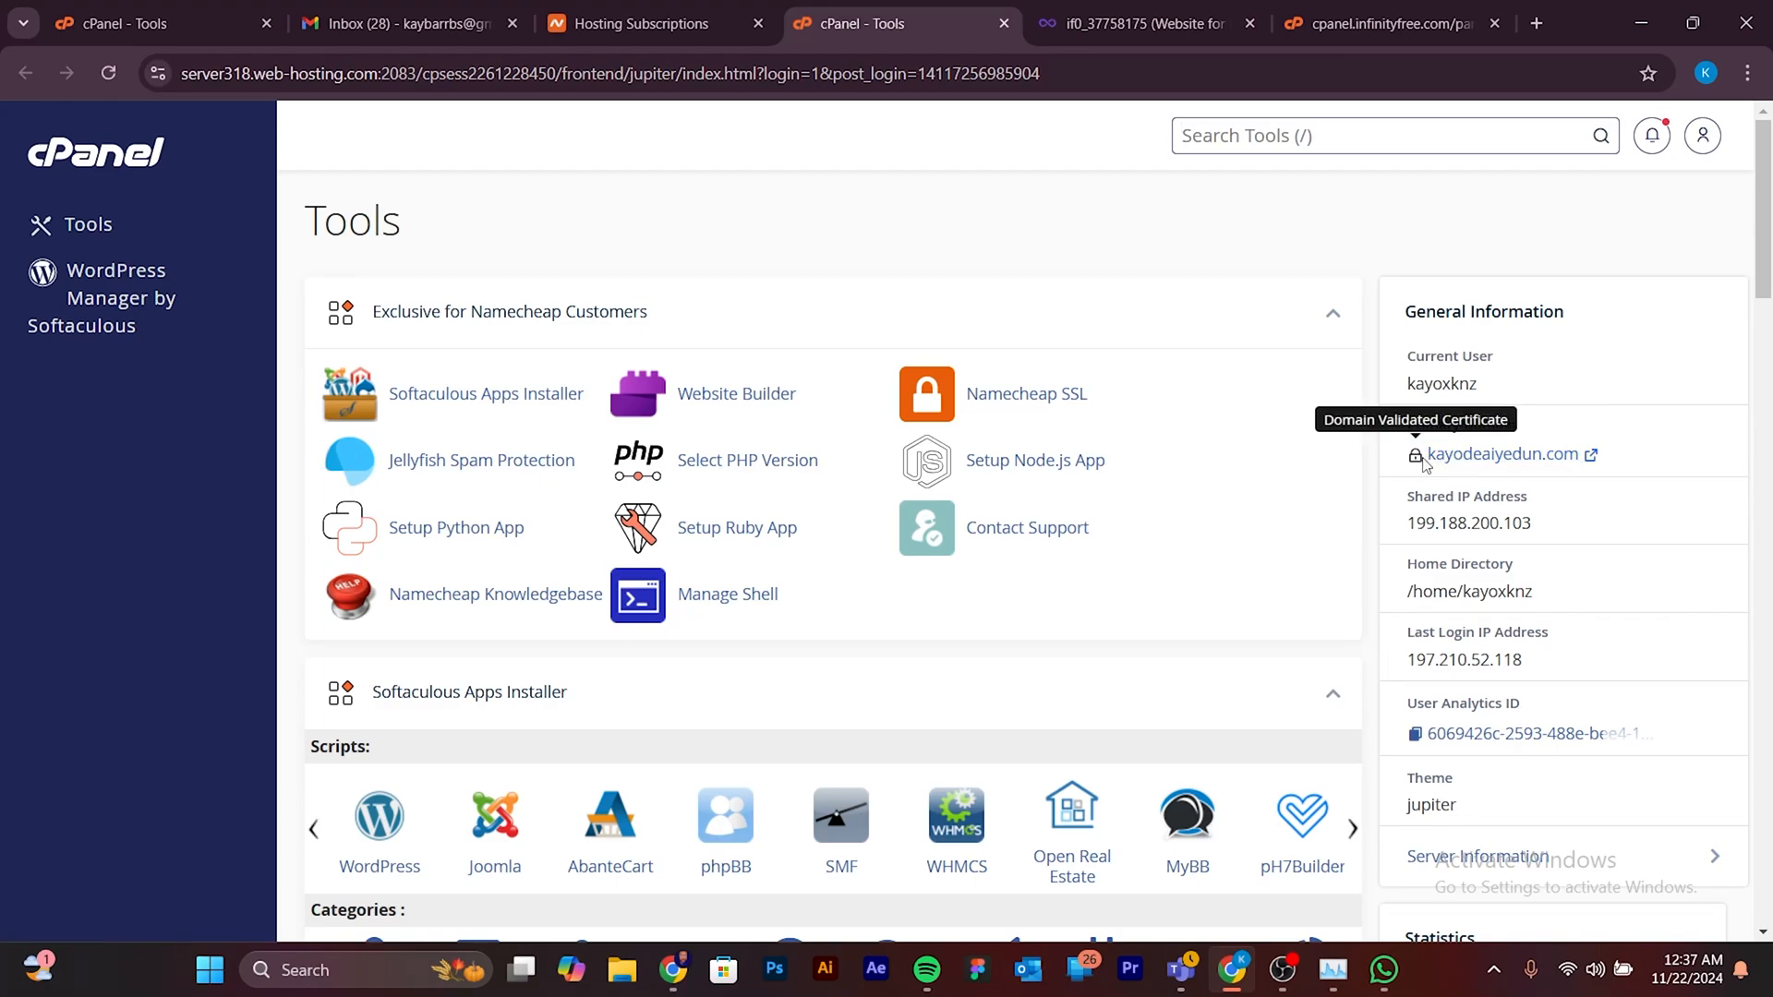
left_click_drag(1424, 454, 1590, 453)
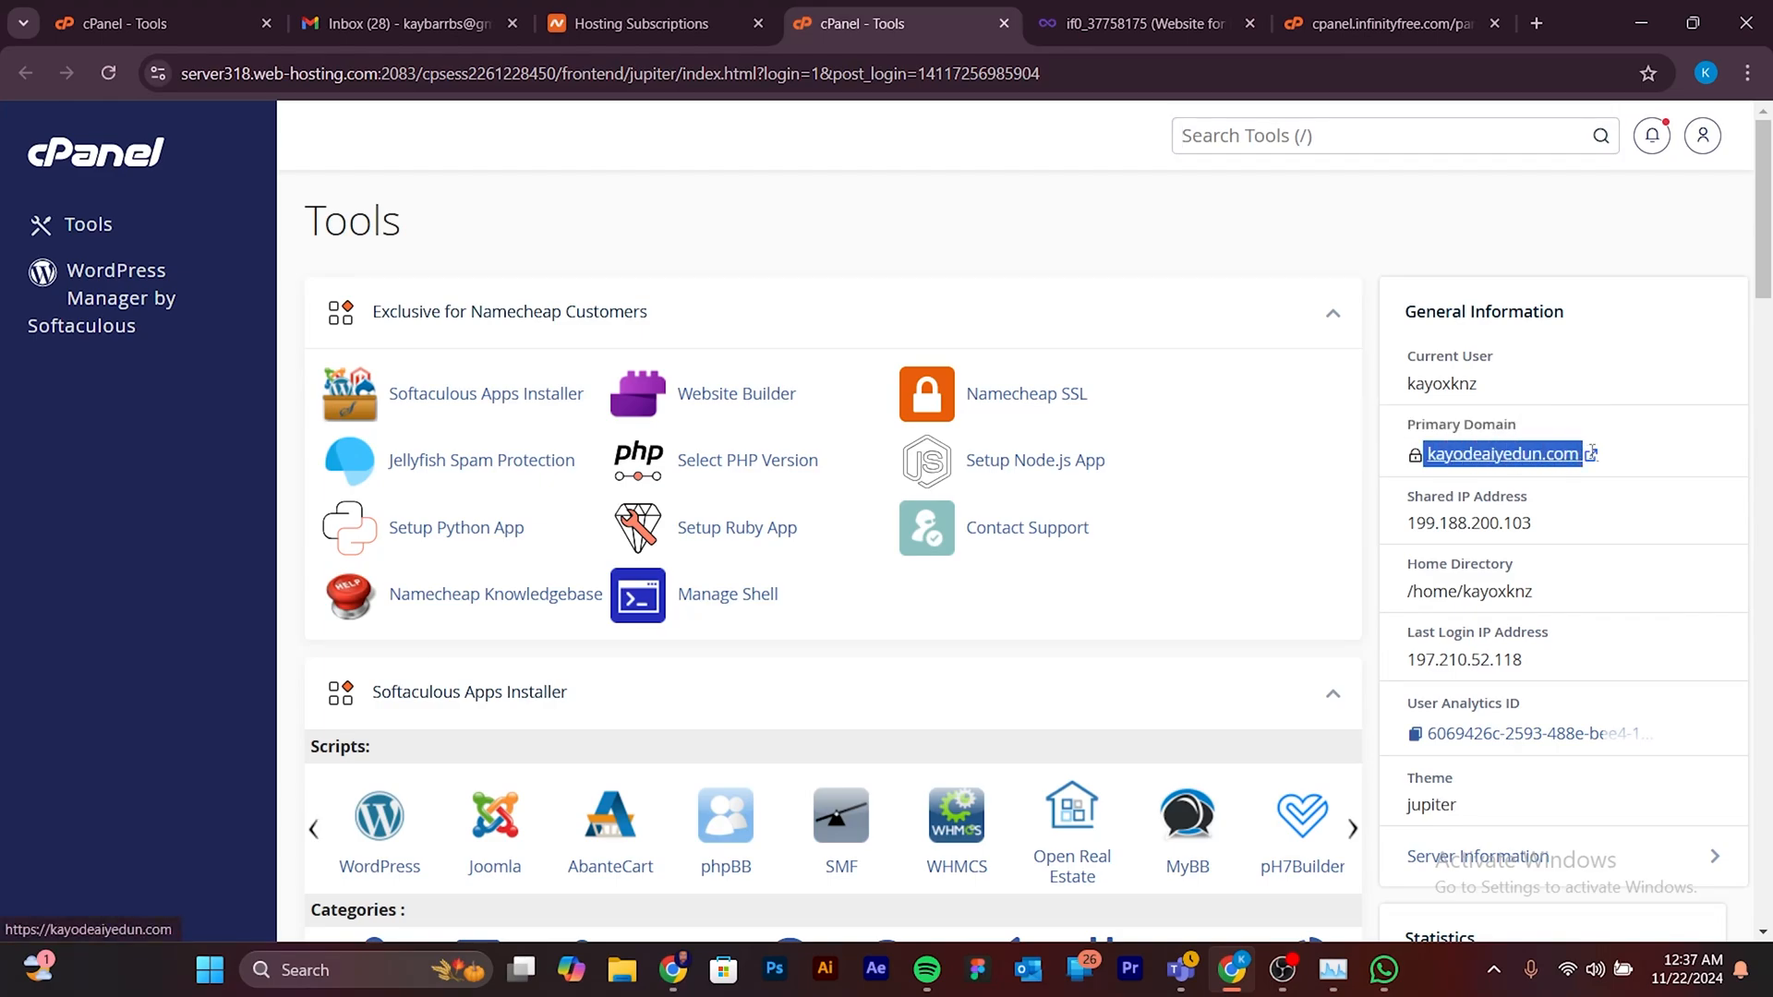
left_click(1481, 455)
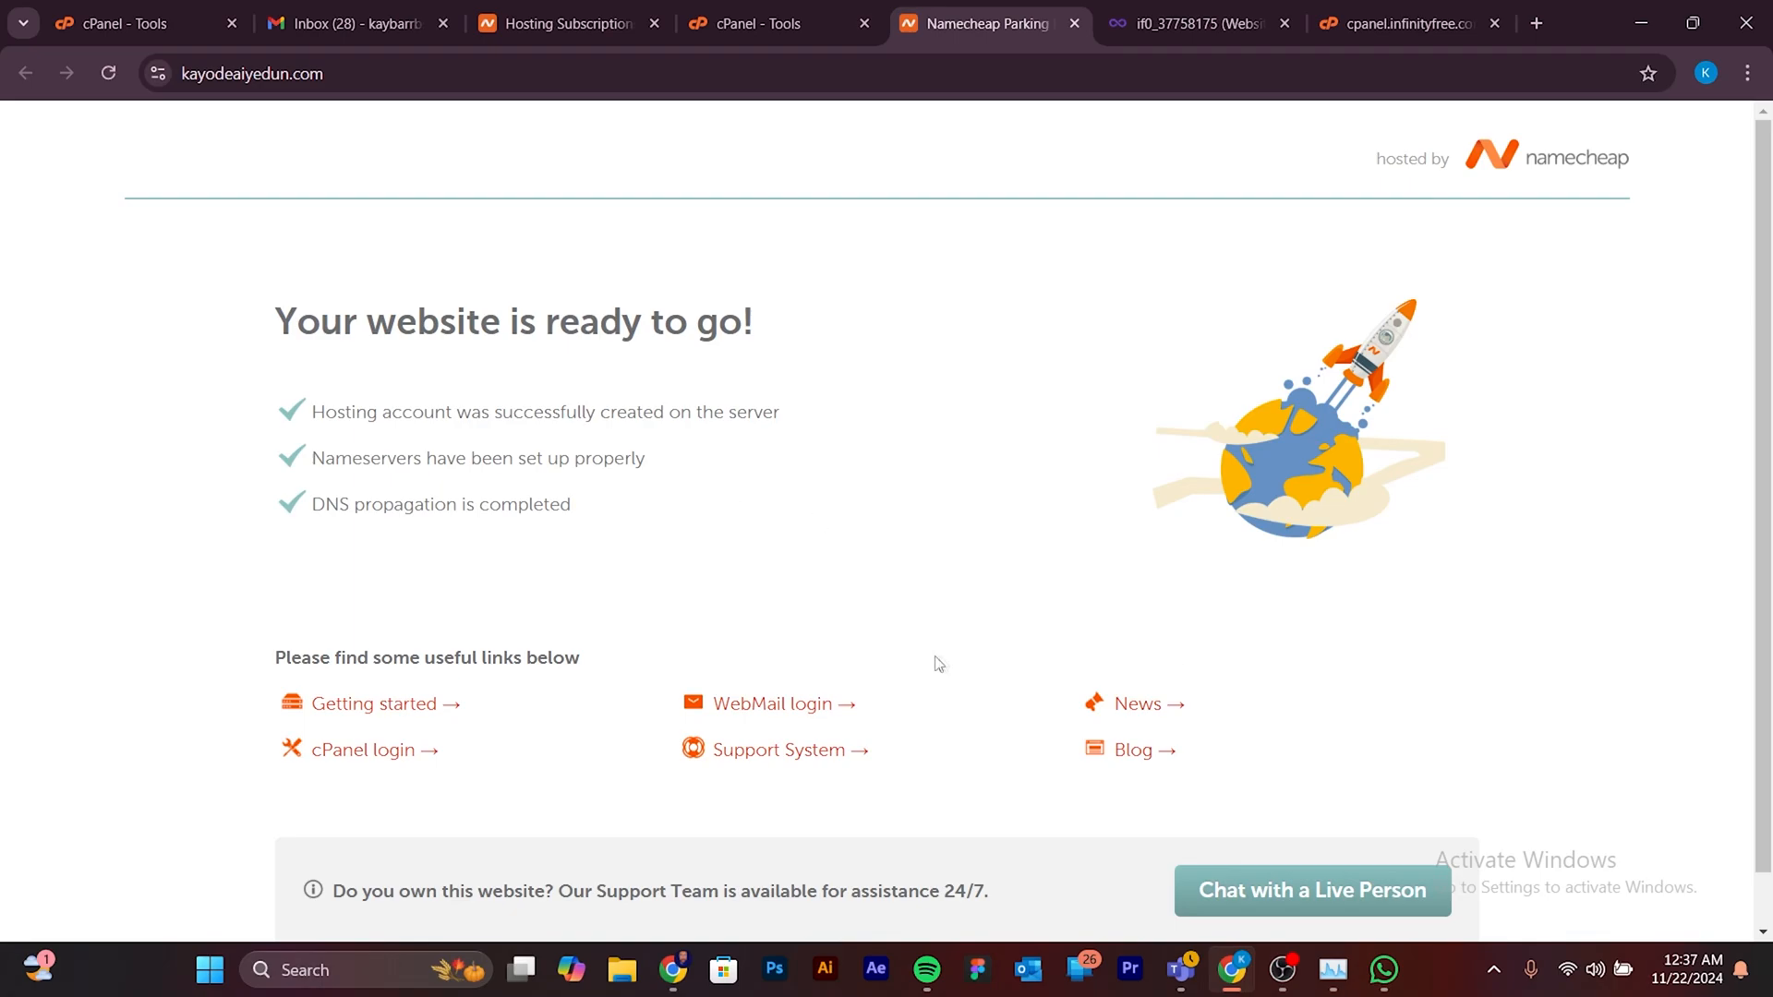
scroll(1156, 482, "down", 1)
scroll(1062, 502, "up", 1)
left_click(786, 23)
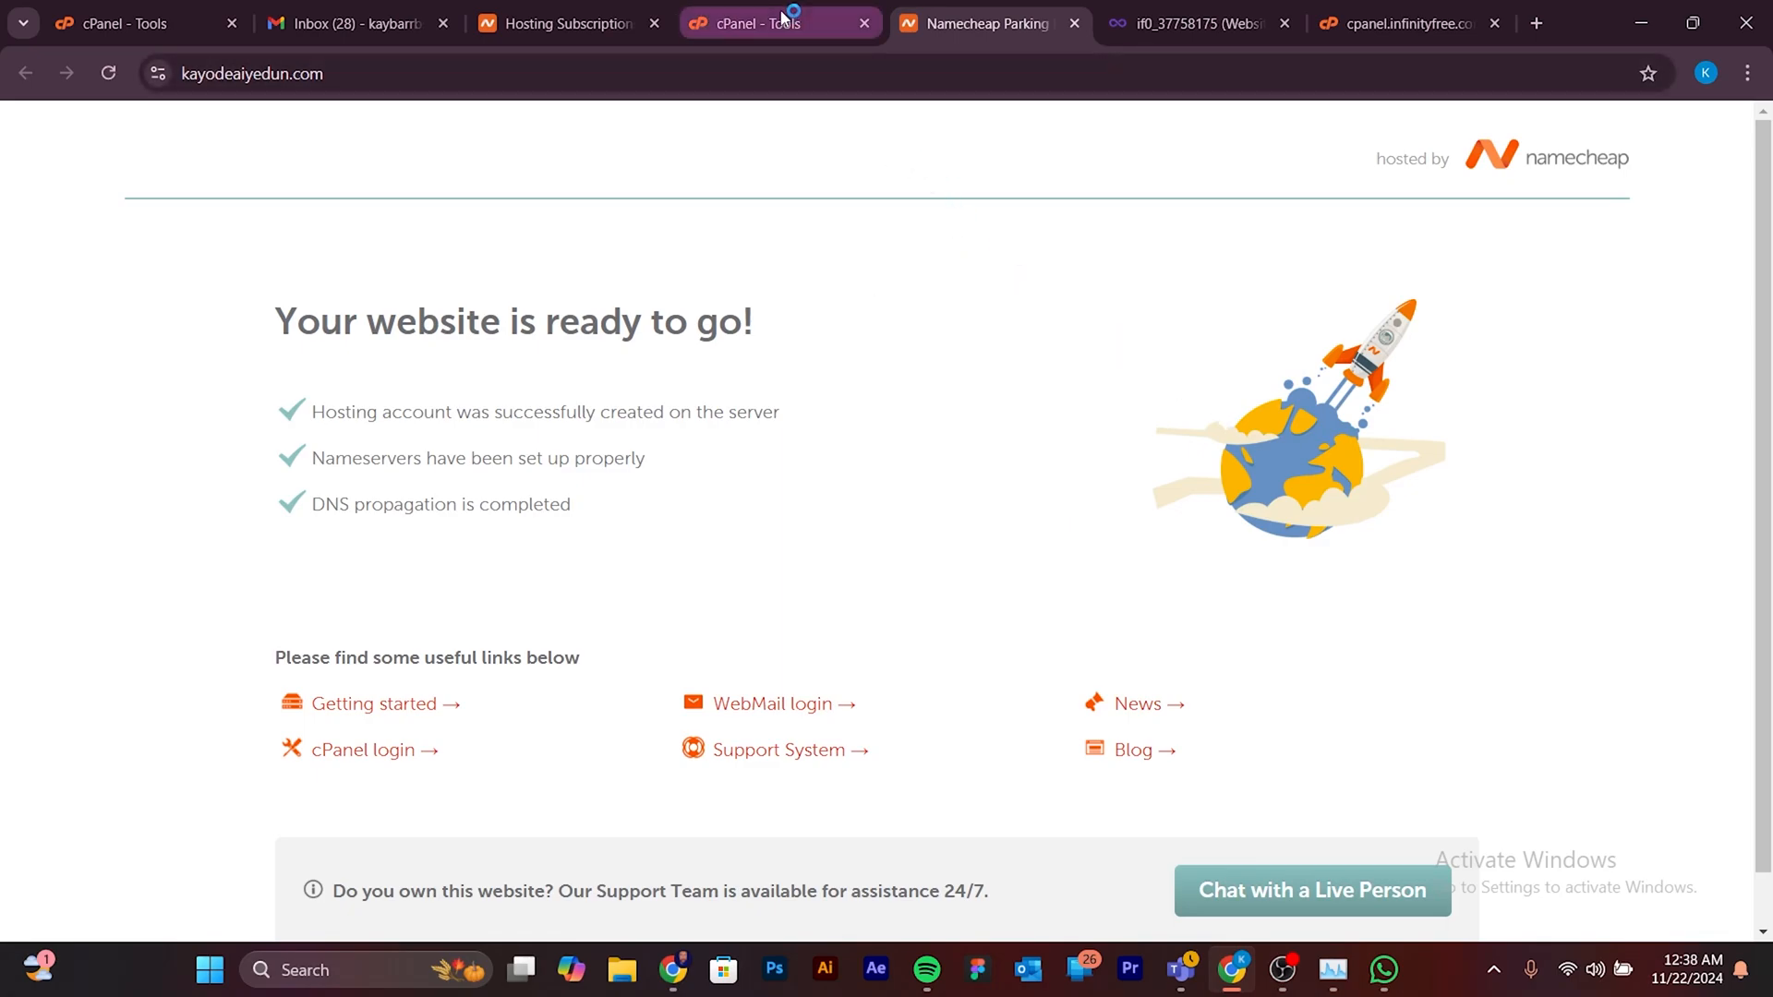